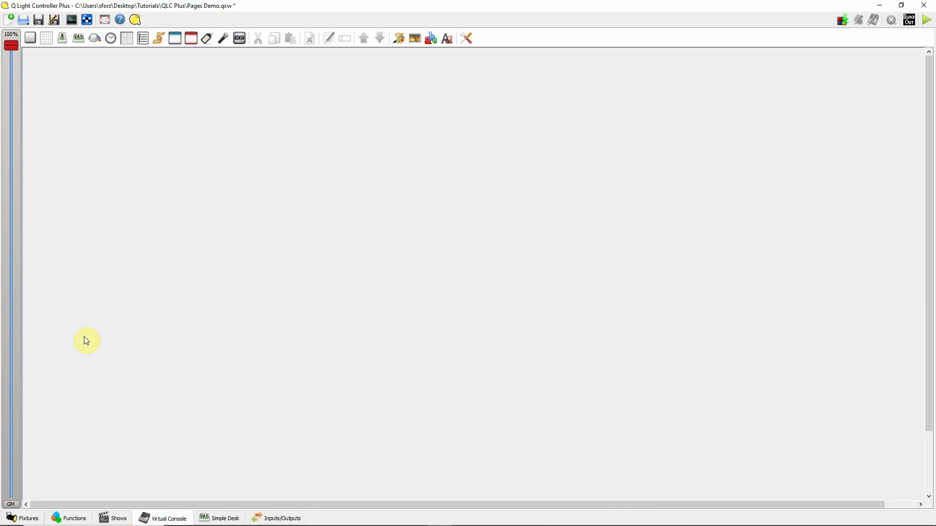
Review the fixtures and the DS Full, FOH Full and Work Lights Full scenes, and return to the Virtual Console
click(22, 518)
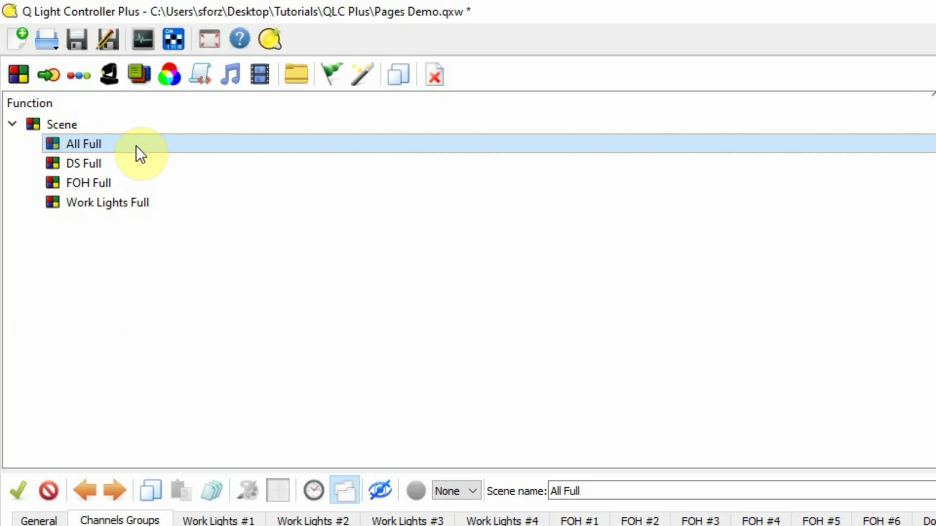
click(143, 168)
click(150, 184)
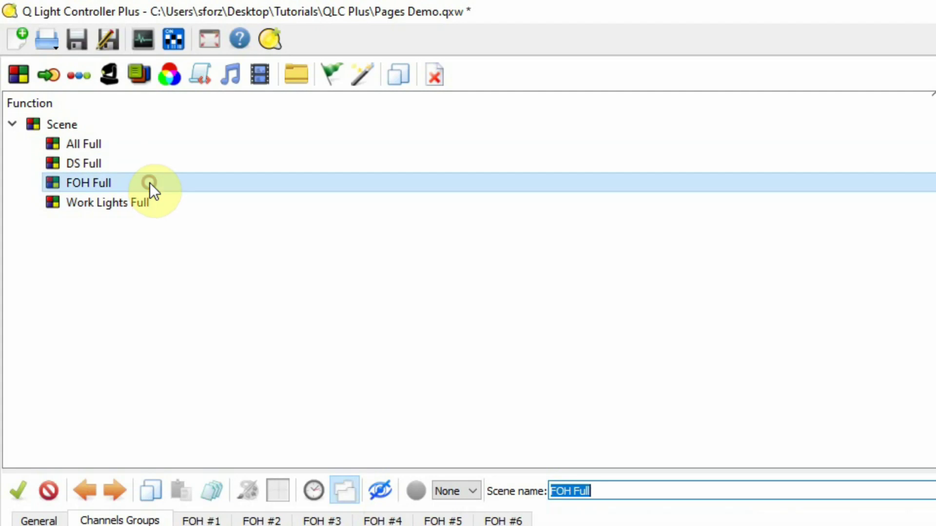
click(168, 204)
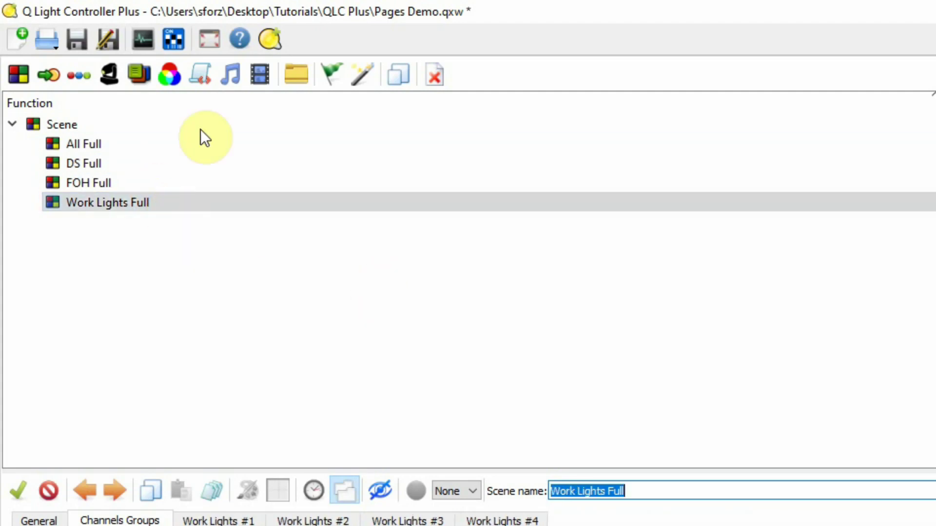
click(174, 202)
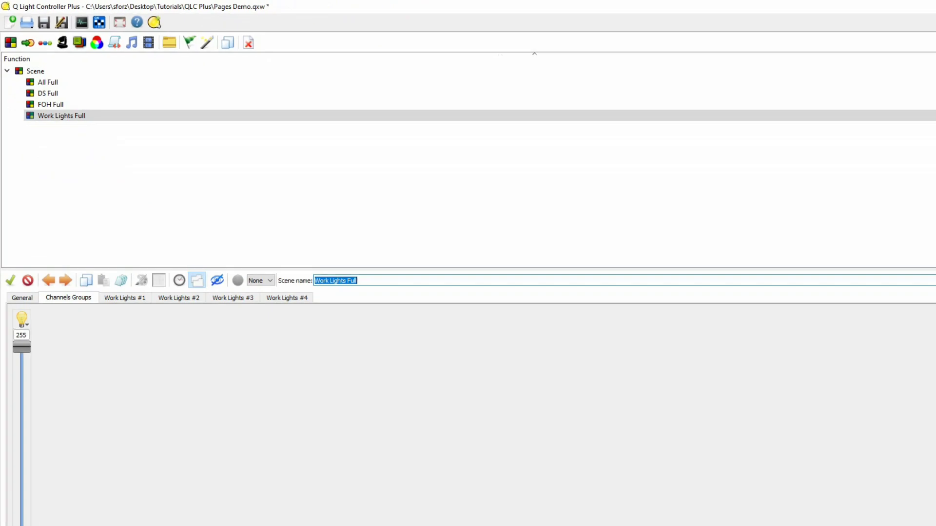
click(164, 517)
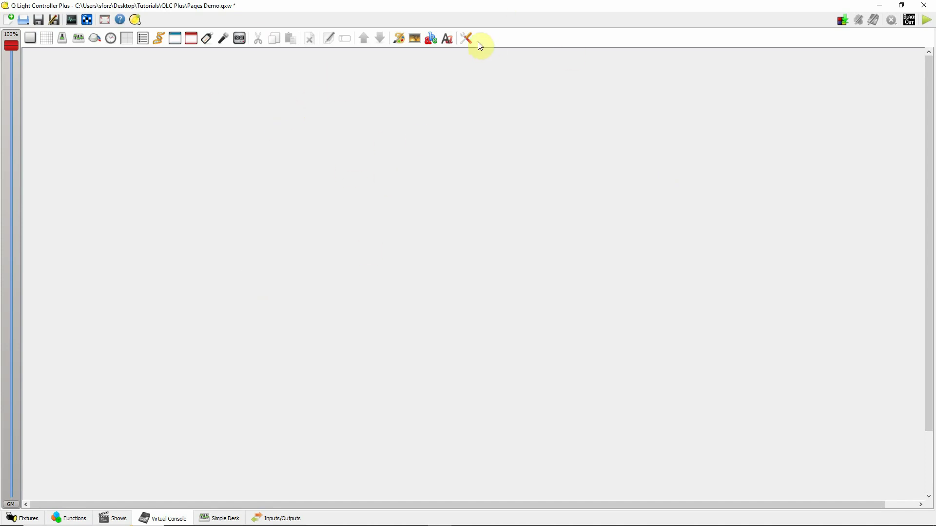
Set the Virtual Console width to 1500
click(468, 42)
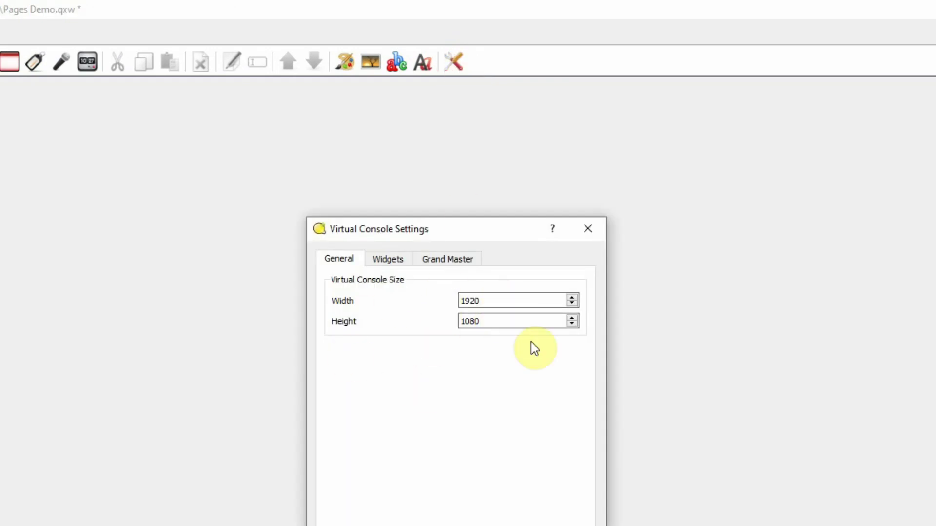
double_click(503, 299)
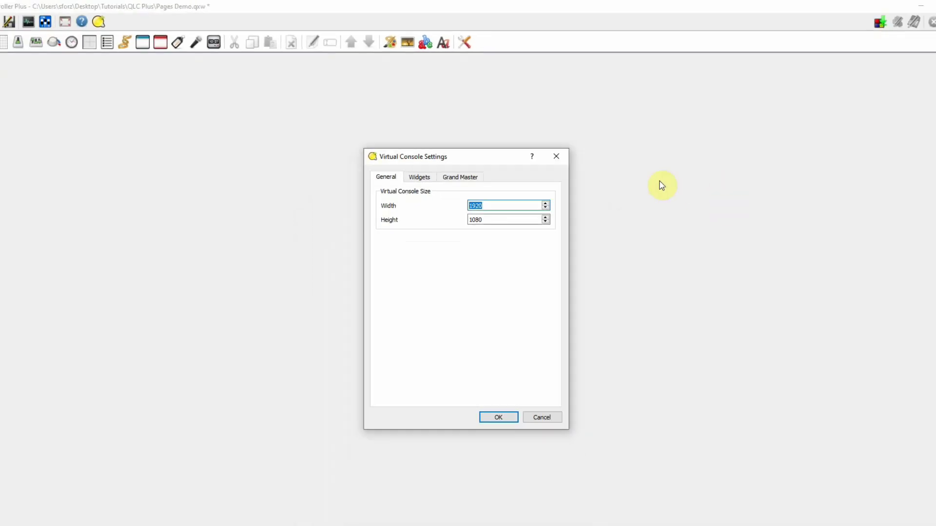
text(1500)
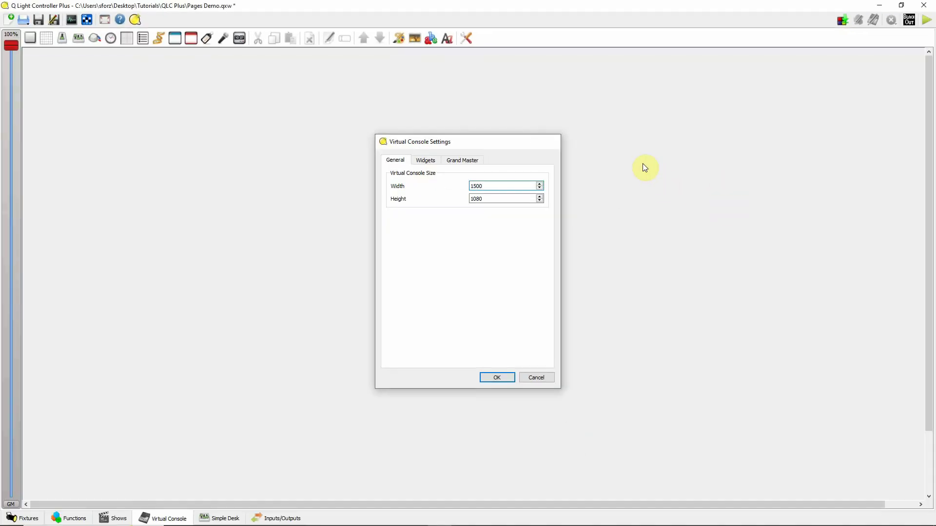
key(Return)
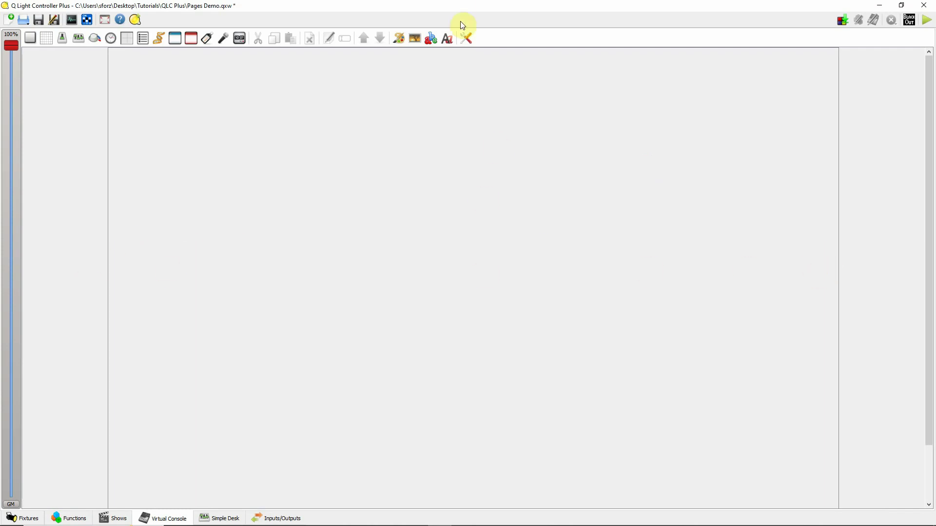
Set the Virtual Console width to 1800
click(466, 38)
drag(495, 189, 467, 190)
text(1800)
key(Return)
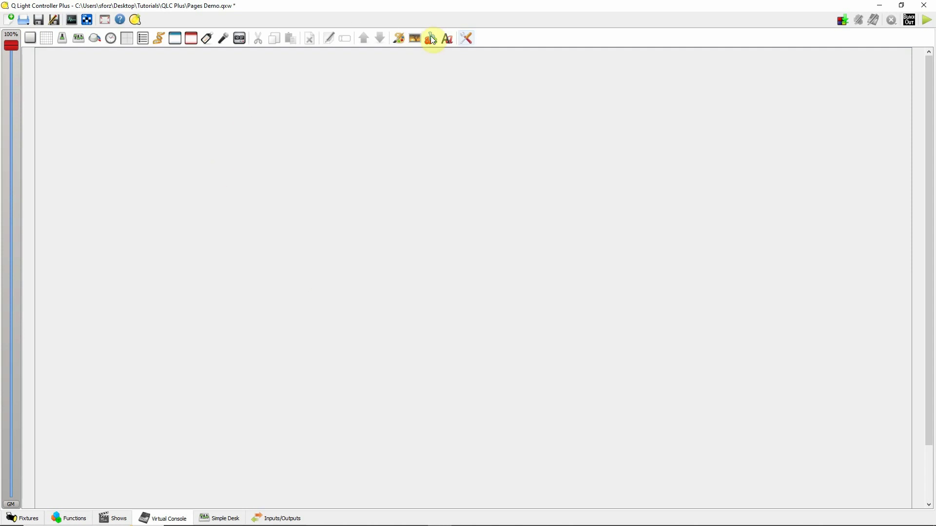
Set the Virtual Console height to 950
click(466, 38)
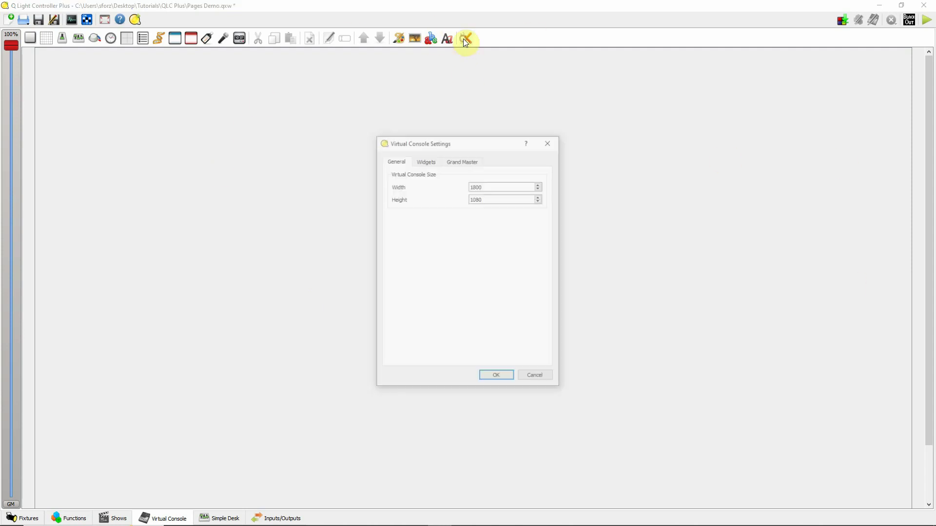
click(493, 198)
drag(494, 197, 447, 197)
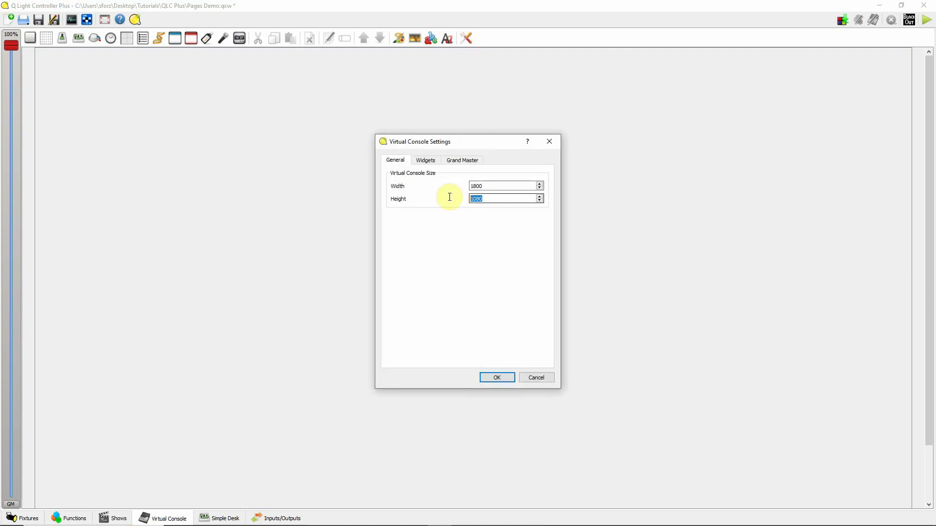
text(950)
click(501, 378)
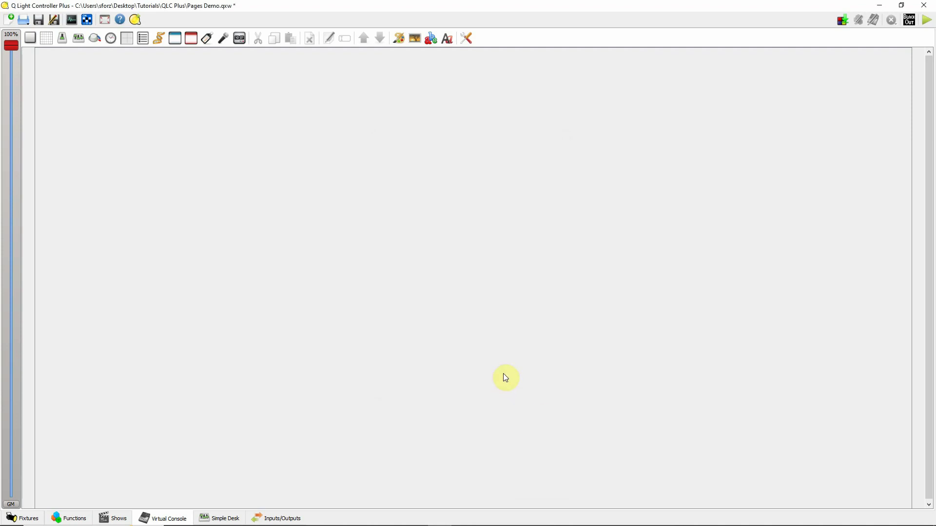
Set the Virtual Console height to 920
click(467, 43)
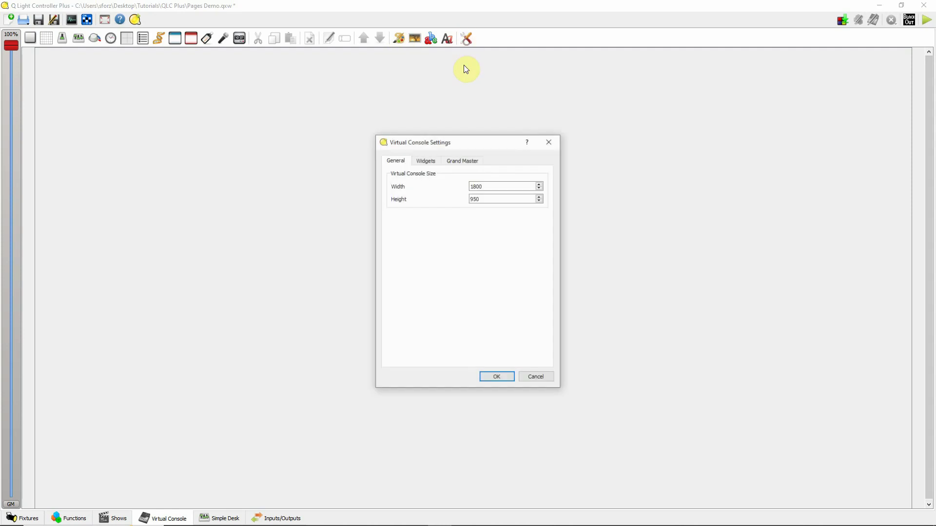
double_click(485, 198)
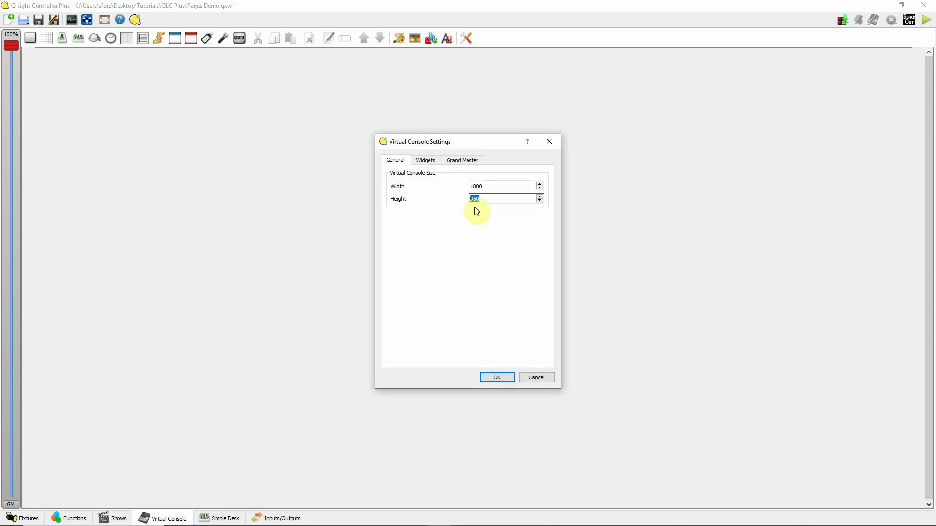
text(920)
key(Return)
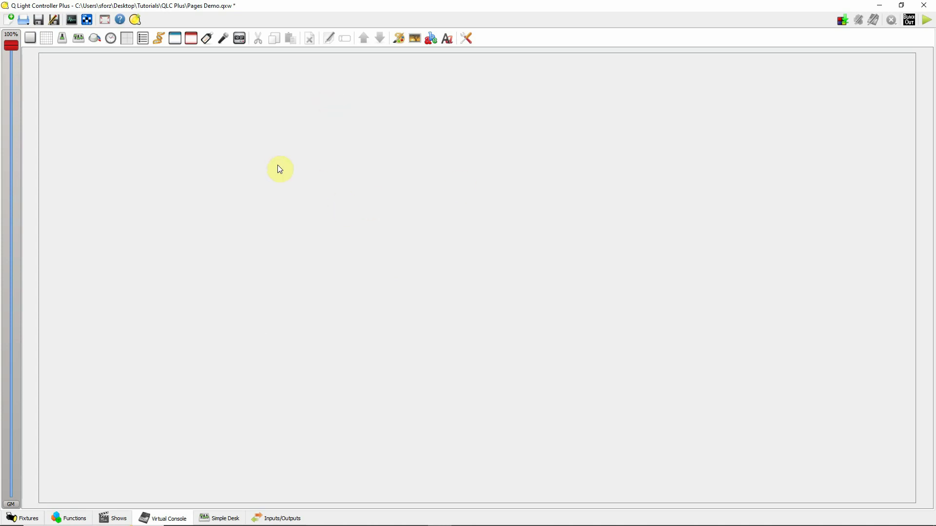
Change the Virtual Console background color to dark blue (#00007f)
right_click(300, 157)
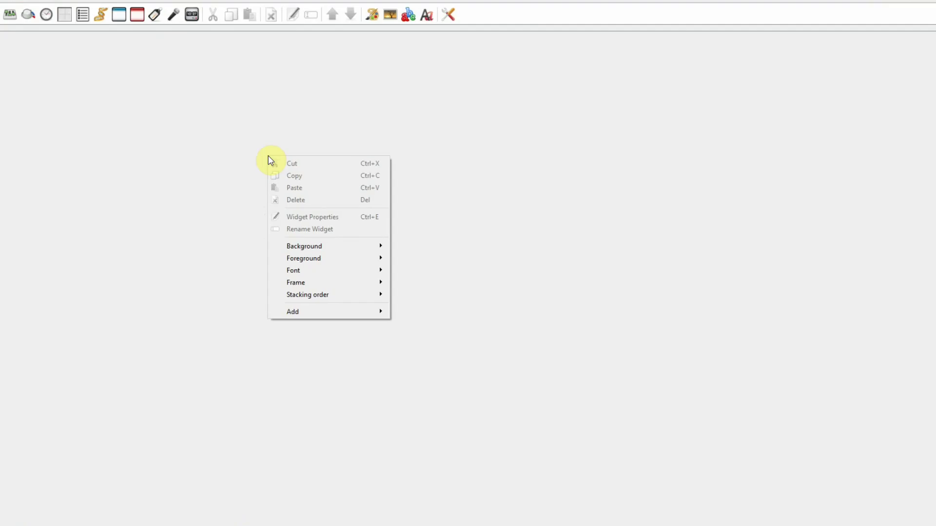
mouse_move(198, 260)
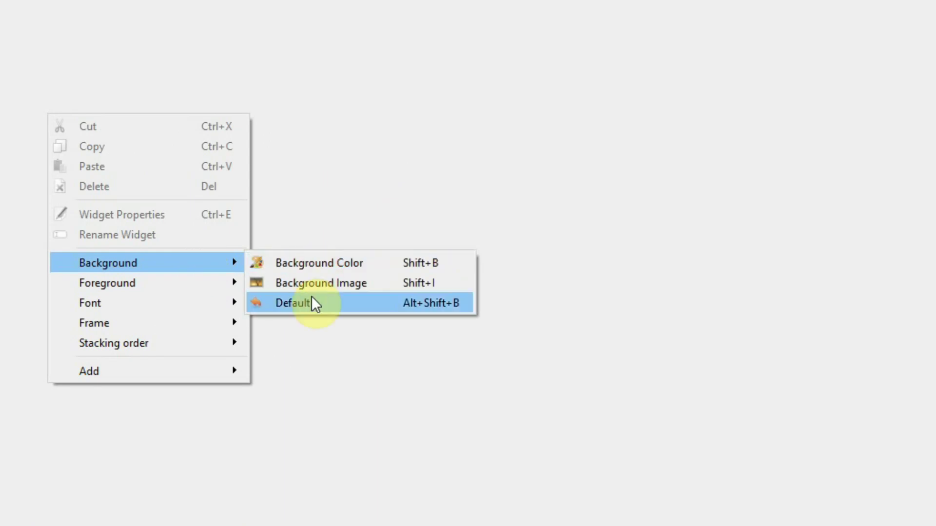
click(351, 264)
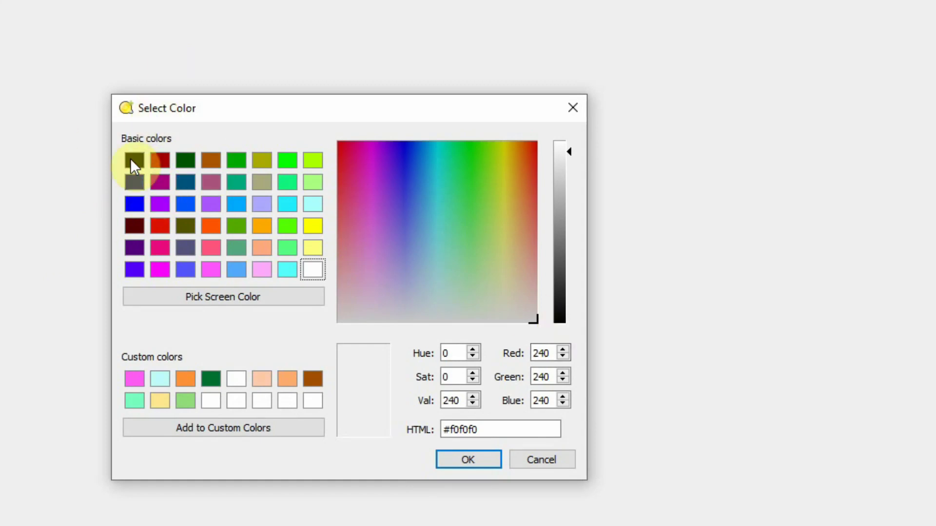
click(134, 182)
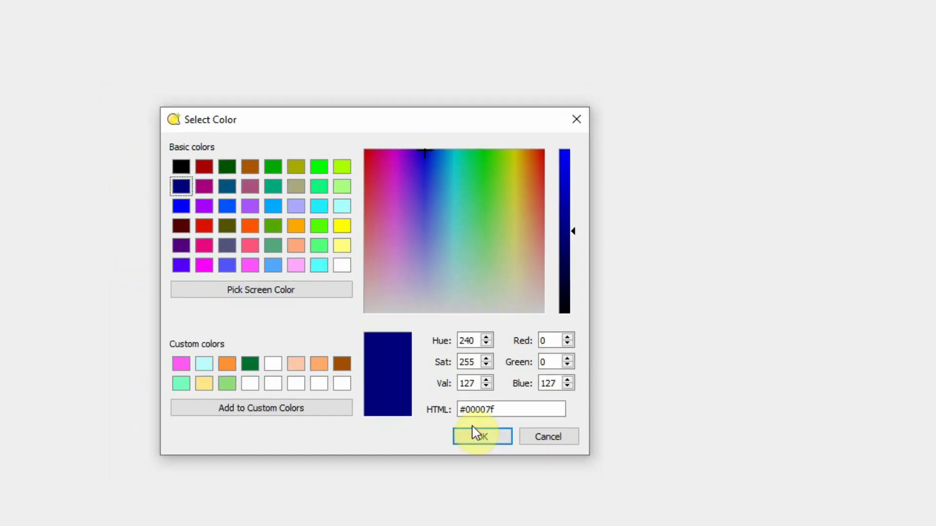
click(480, 436)
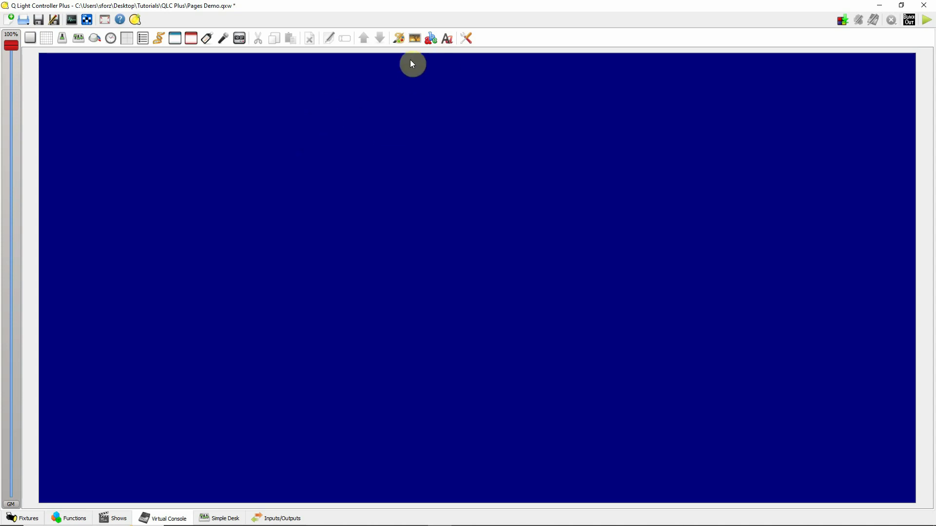
Apply 20-brushed-seamless-texture.jpg from the Desktop's Texture Tiles folder as the Virtual Console background image
right_click(313, 182)
mouse_move(408, 263)
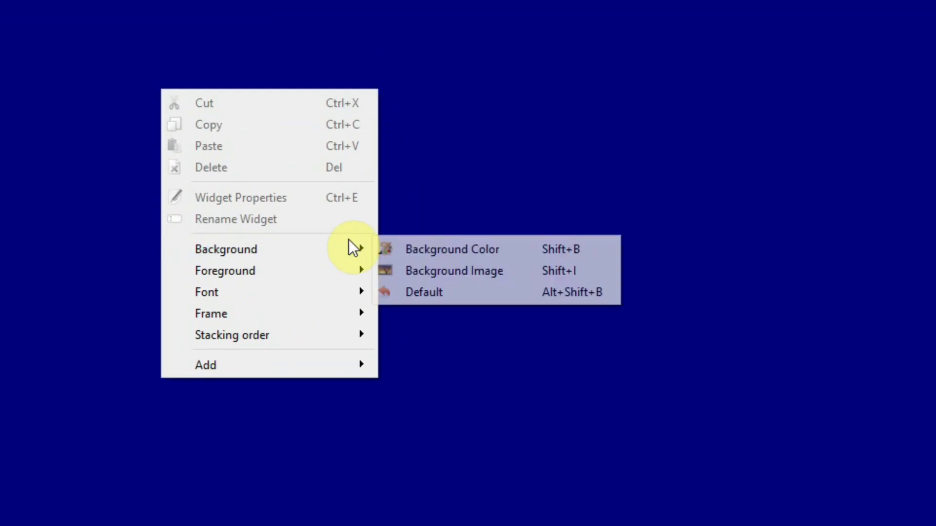
click(442, 272)
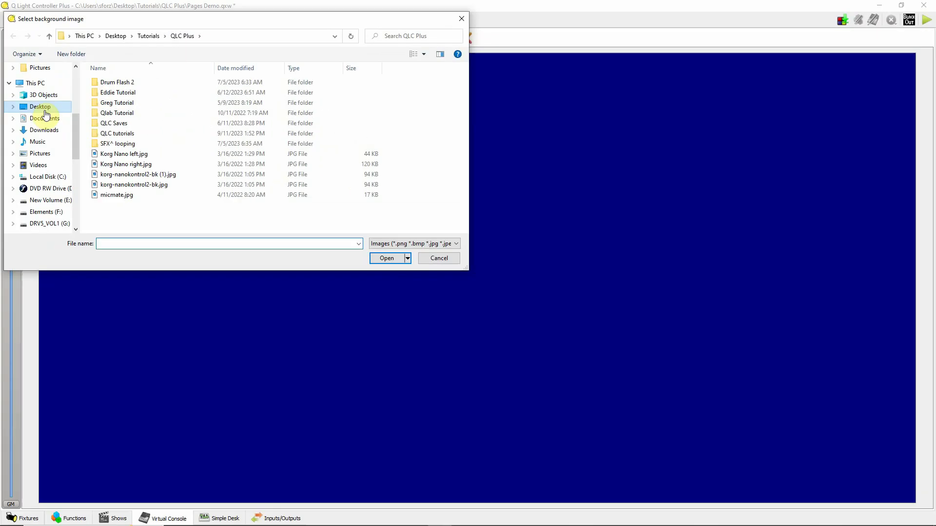
click(43, 109)
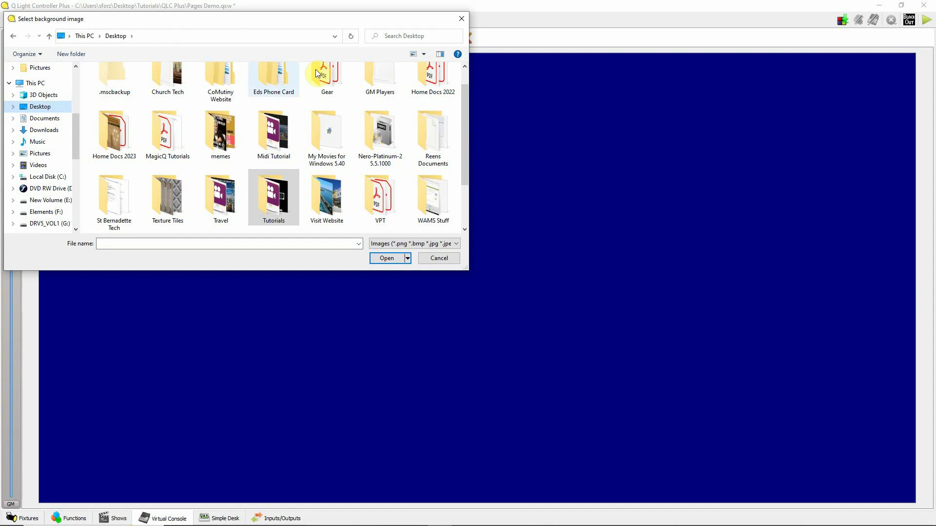
scroll(463, 98, up, 1)
click(465, 122)
drag(466, 121, 466, 157)
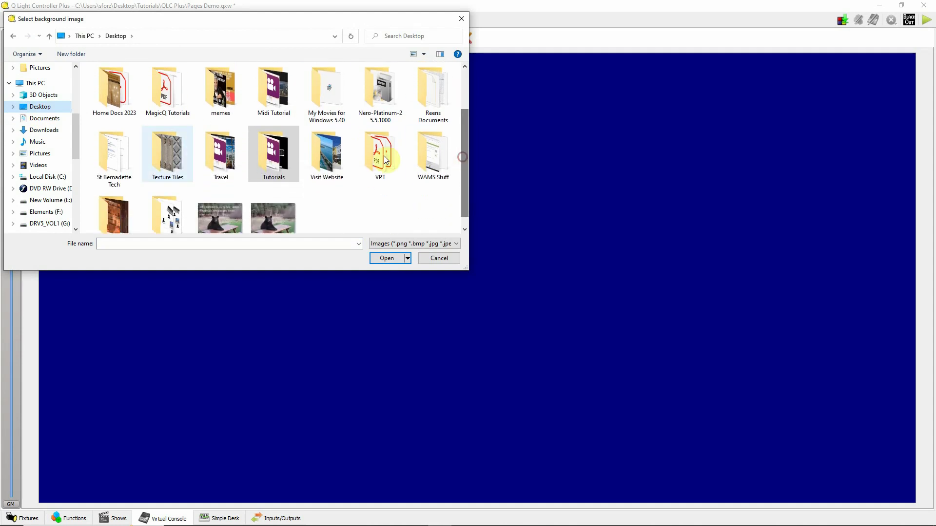
double_click(169, 162)
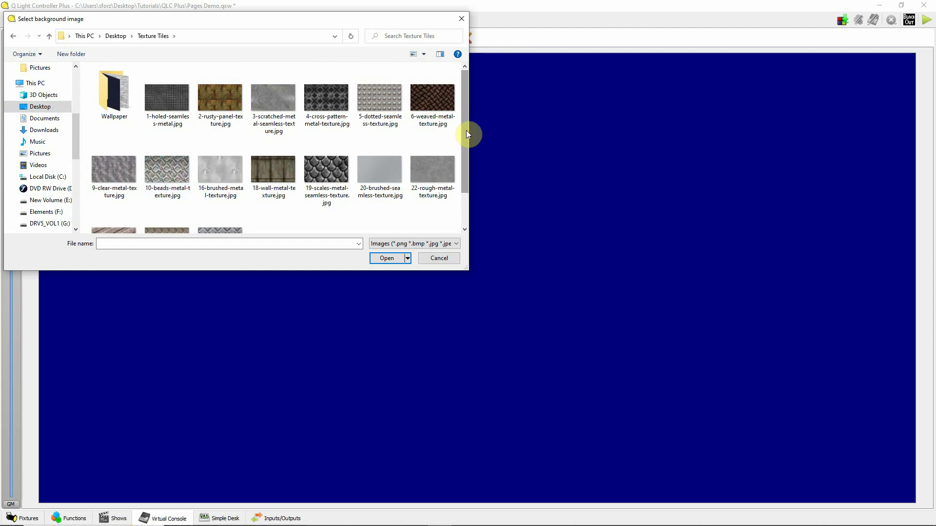
mouse_move(464, 128)
mouse_down()
mouse_move(464, 184)
mouse_move(469, 117)
mouse_up()
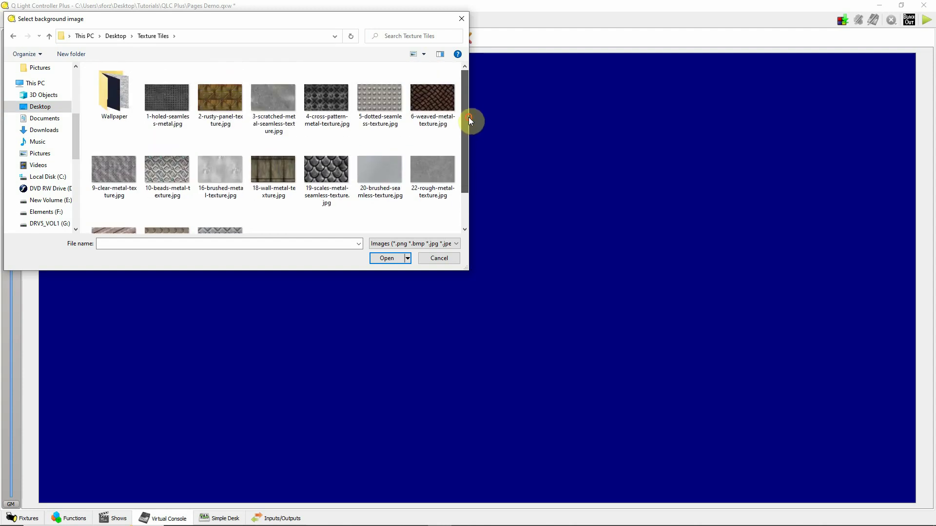
click(391, 169)
click(390, 258)
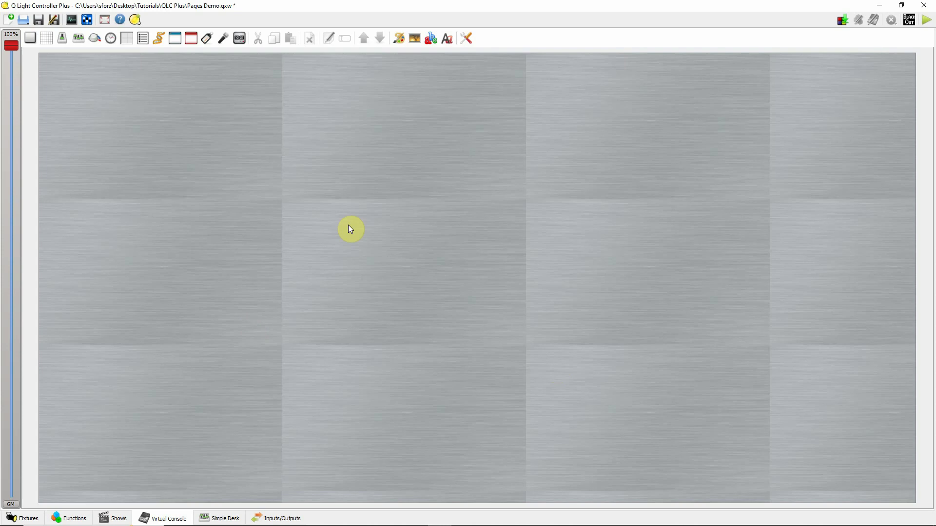
Set the Virtual Console background image to 22-rough-metal-texture.jpg
click(414, 39)
click(431, 176)
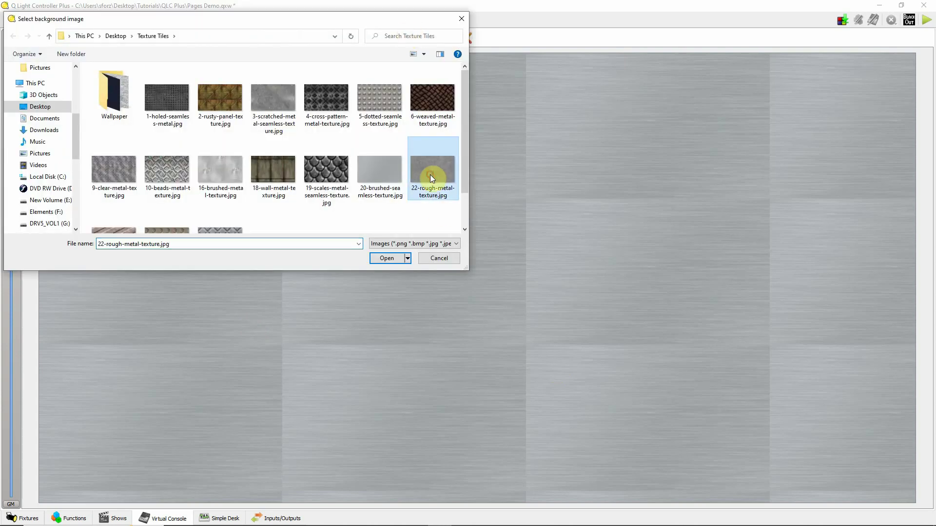
click(390, 259)
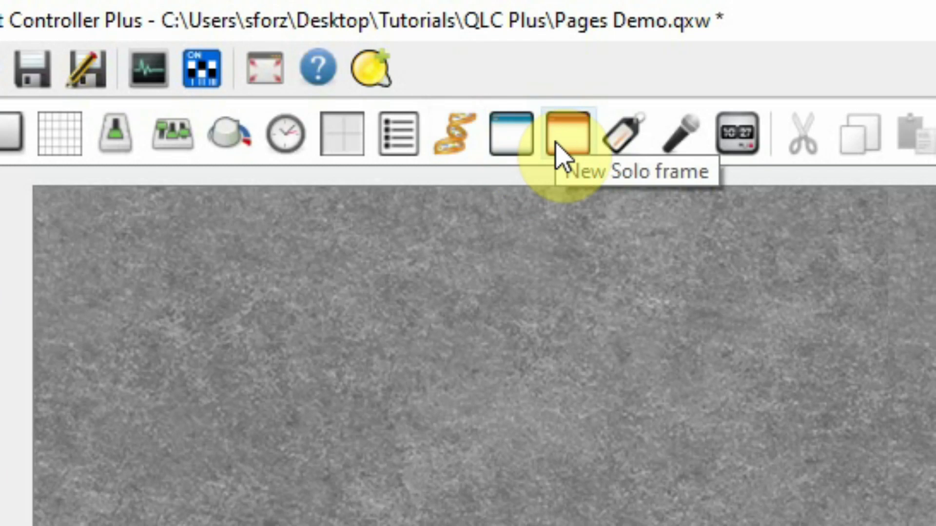
Add a new frame to the console, place it near the canvas's upper-left corner and enlarge it to almost half the canvas width
click(511, 139)
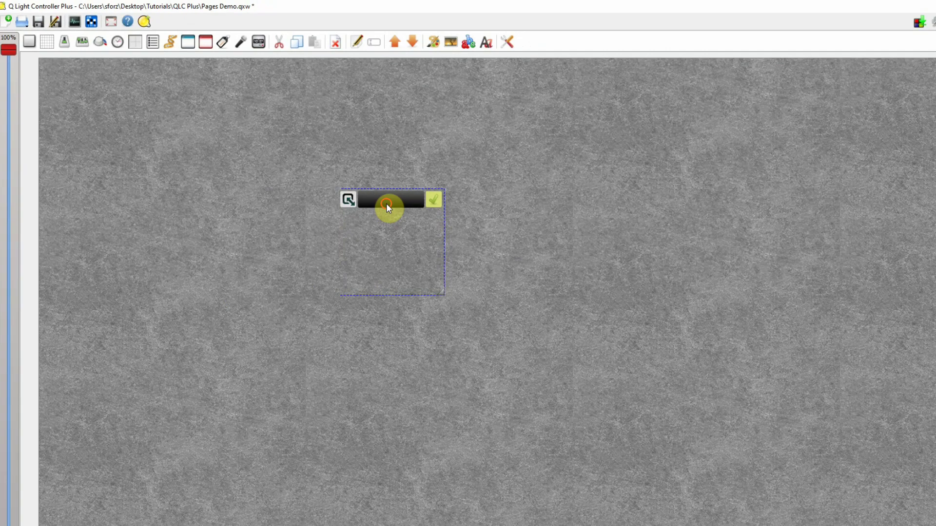
drag(386, 209, 160, 122)
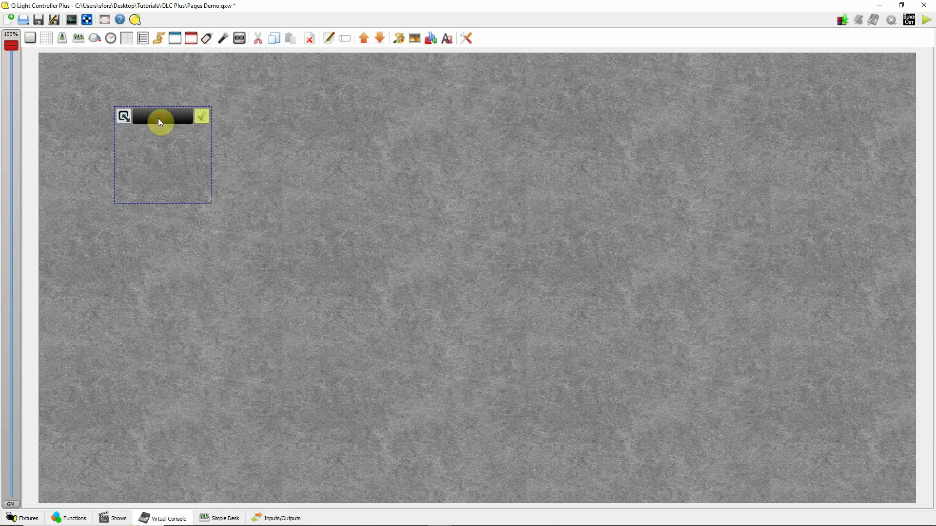
drag(211, 203, 492, 361)
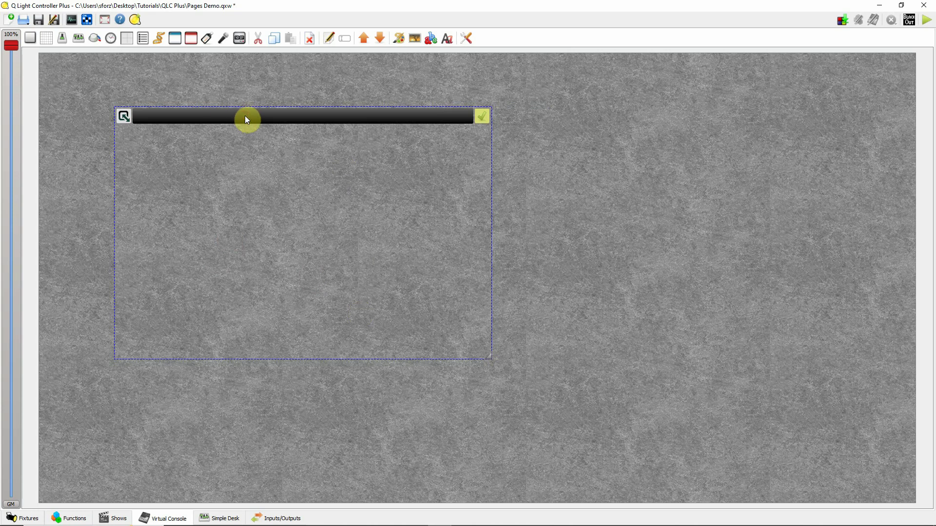
Set the new frame's background color to blue (#0000ff), then shift the frame slightly and enlarge it a little
click(399, 38)
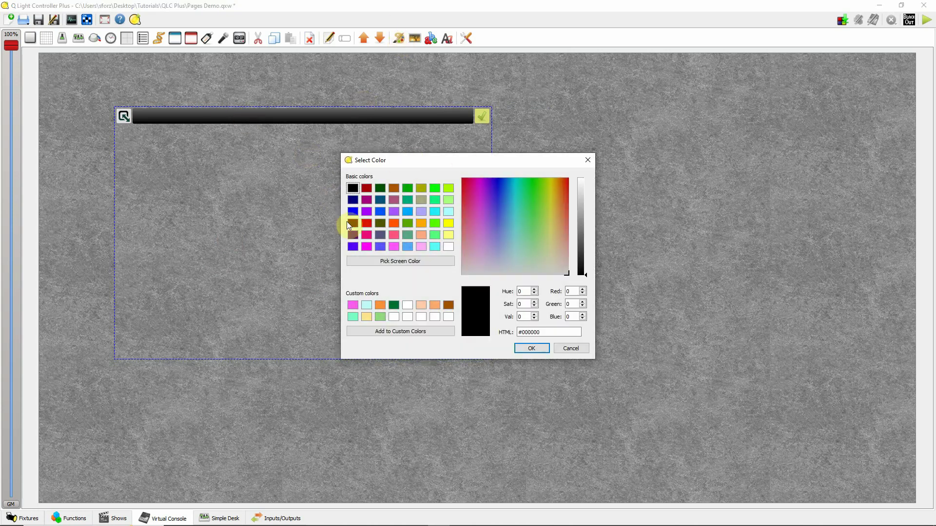
click(380, 211)
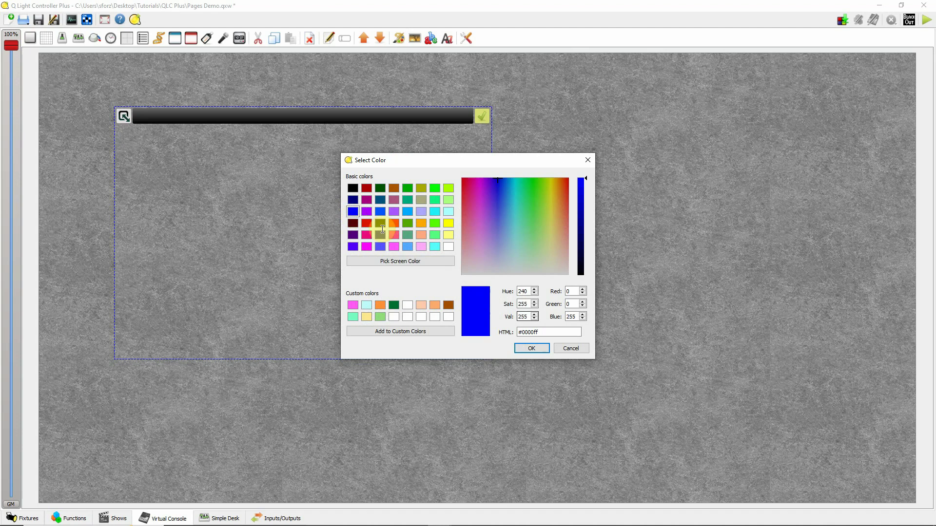
click(531, 348)
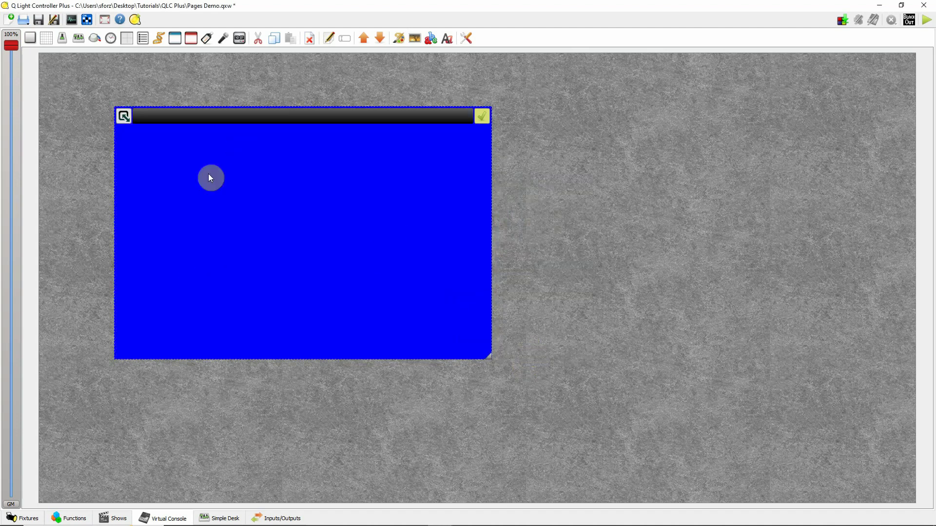
drag(257, 115, 248, 135)
mouse_move(478, 372)
mouse_down()
mouse_move(469, 369)
mouse_move(494, 382)
mouse_up()
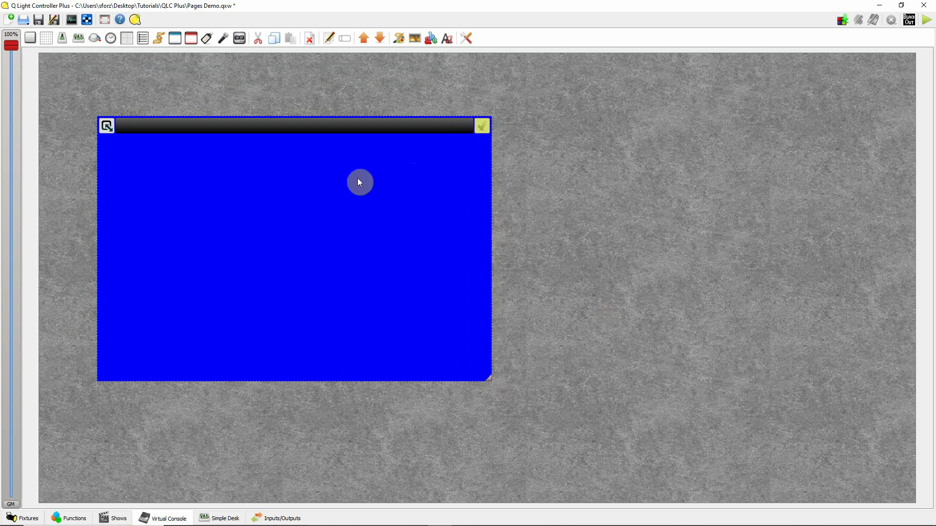
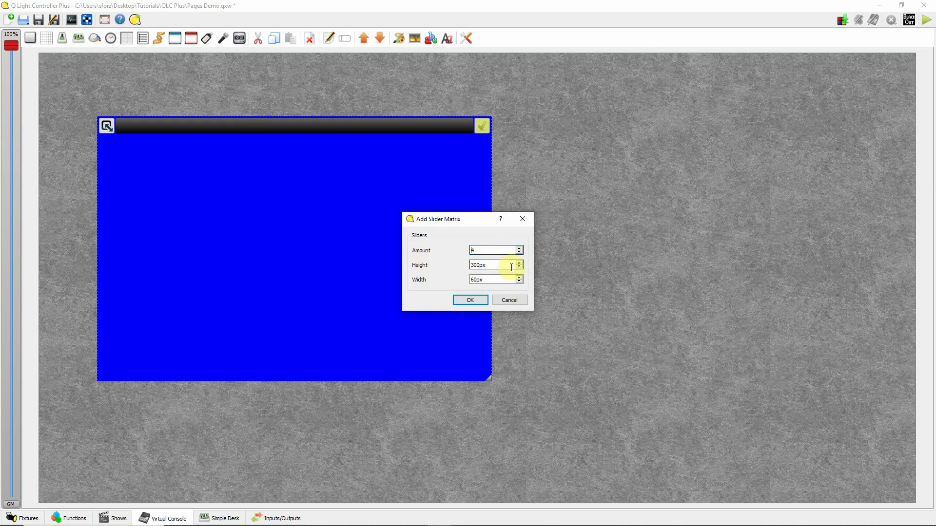
Add a slider matrix of 4 sliders, 300px high and 60px wide, and place it near the blue frame's upper-left corner
click(471, 301)
drag(319, 231, 175, 148)
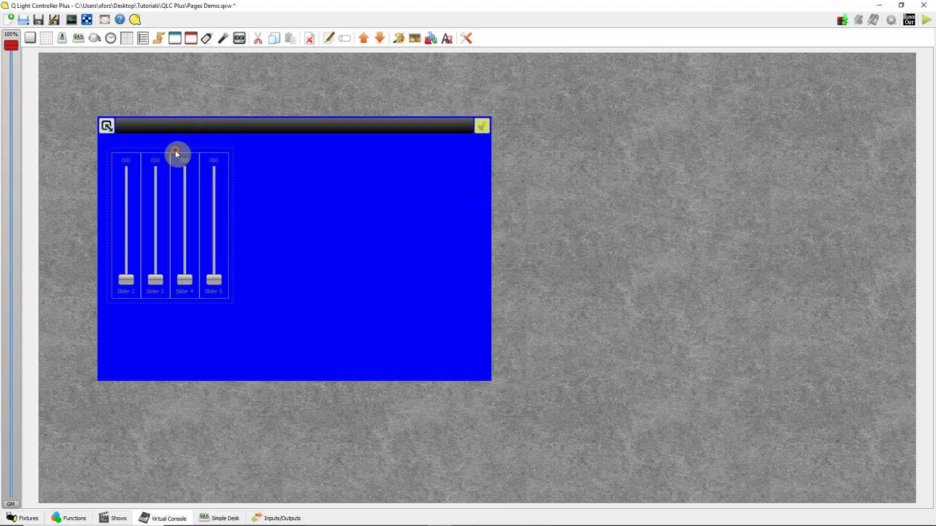
click(246, 233)
Set the slider matrix's background to the light peach custom color
click(161, 150)
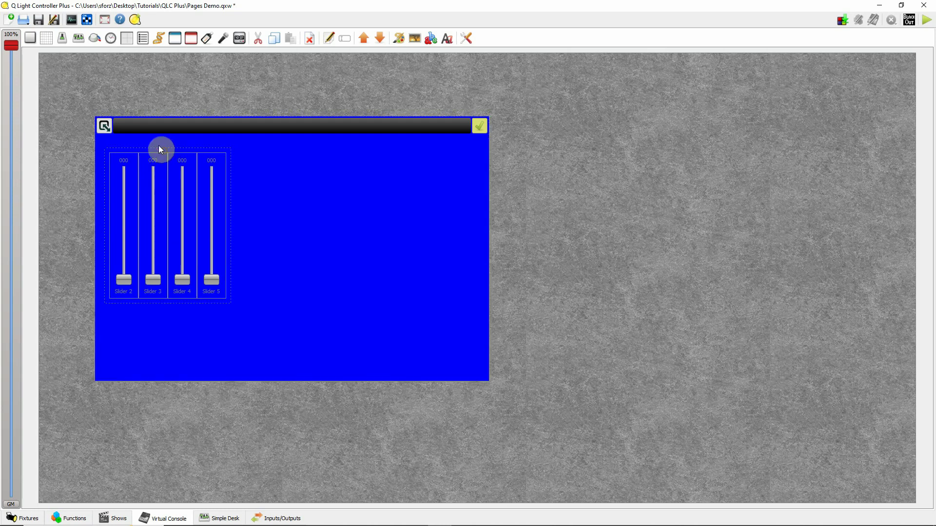
click(395, 39)
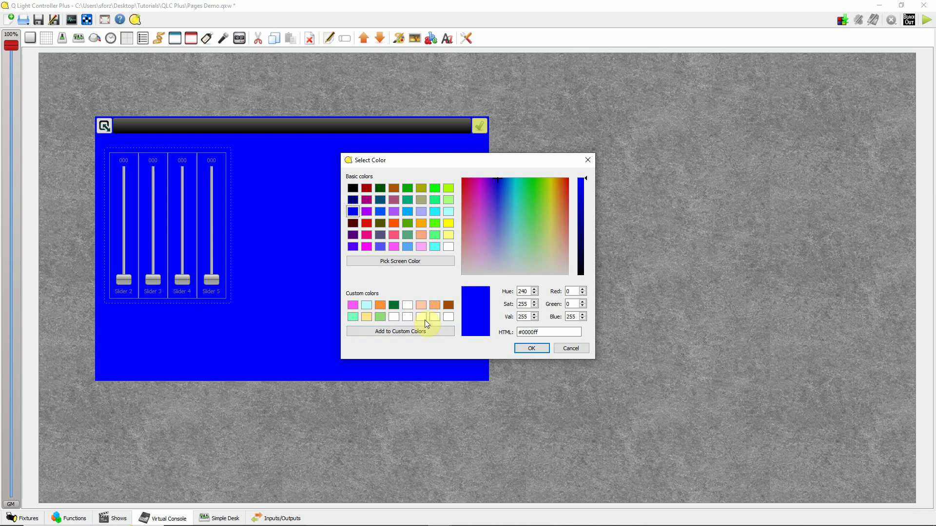
click(421, 305)
click(532, 349)
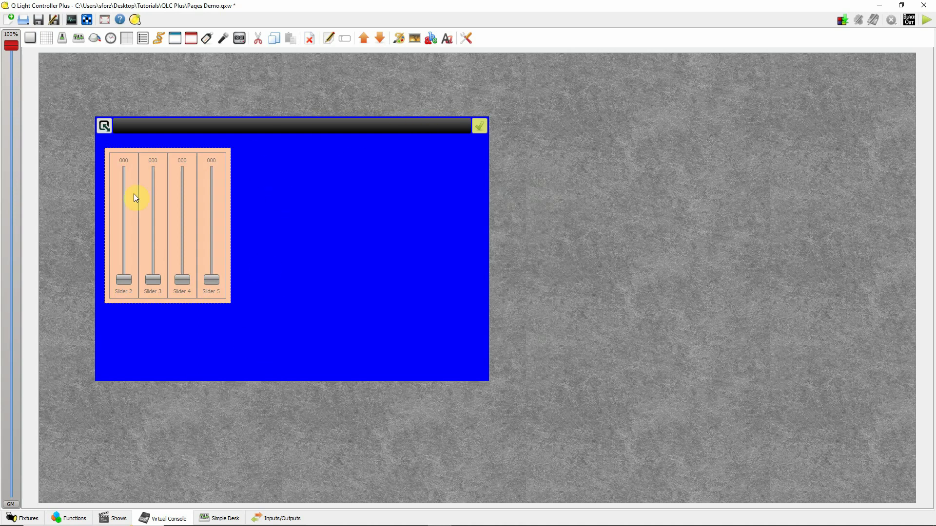
Switch the first slider in the matrix to level mode and assign the Work Lights #1 dimmer to it
double_click(131, 241)
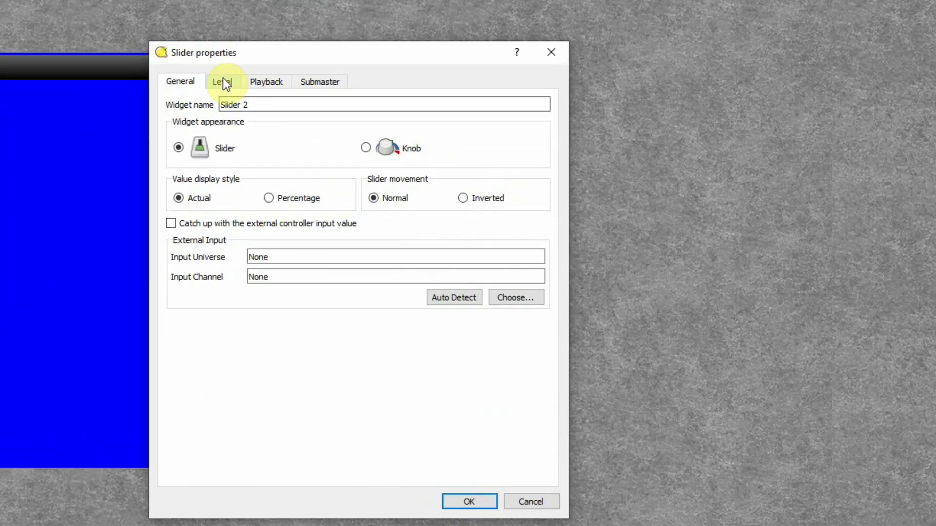
click(381, 135)
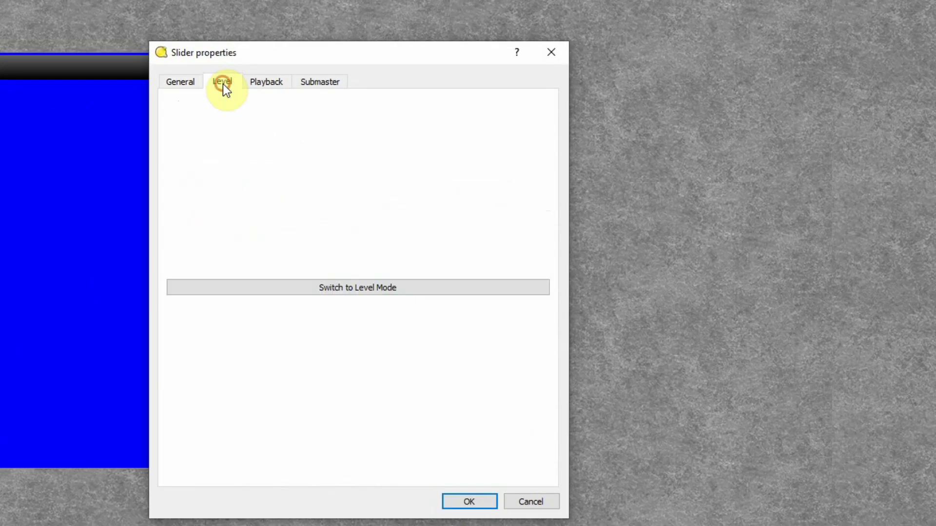
click(374, 291)
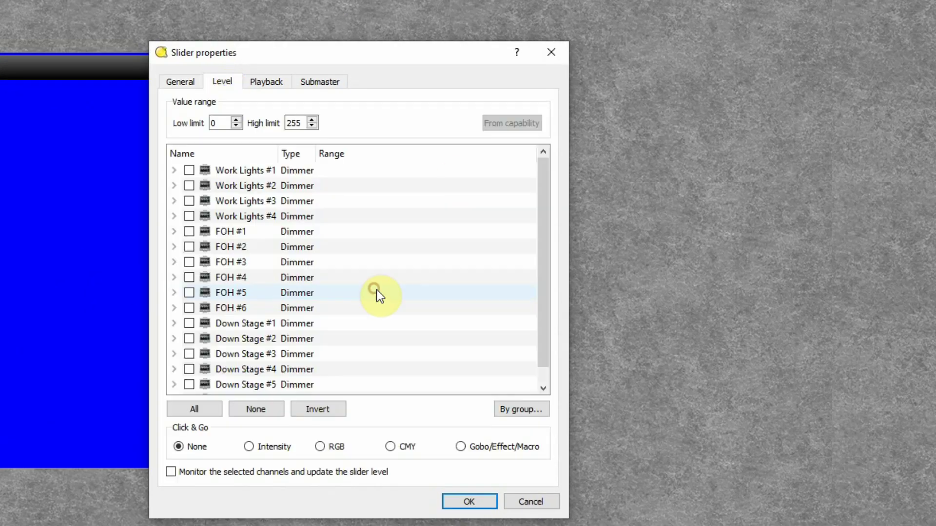
click(189, 170)
click(469, 506)
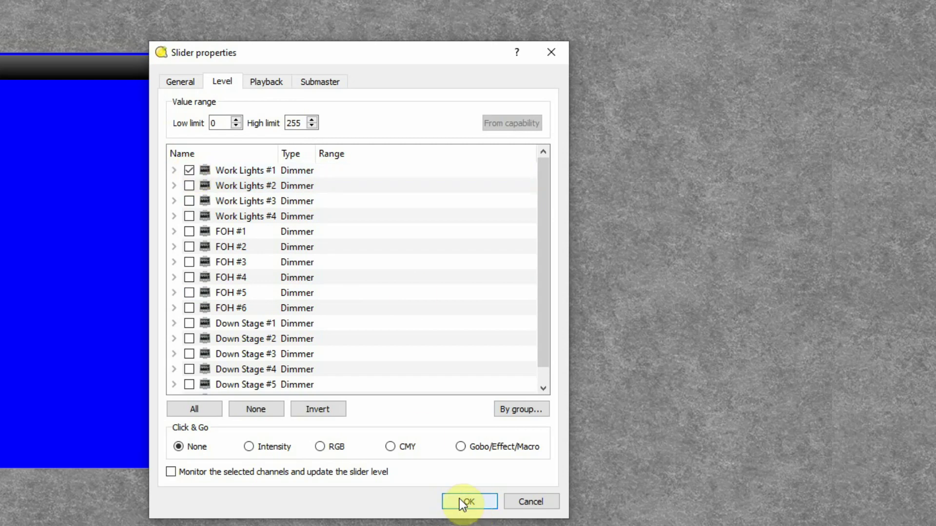
Rename the first slider in the matrix as WK 1
double_click(245, 382)
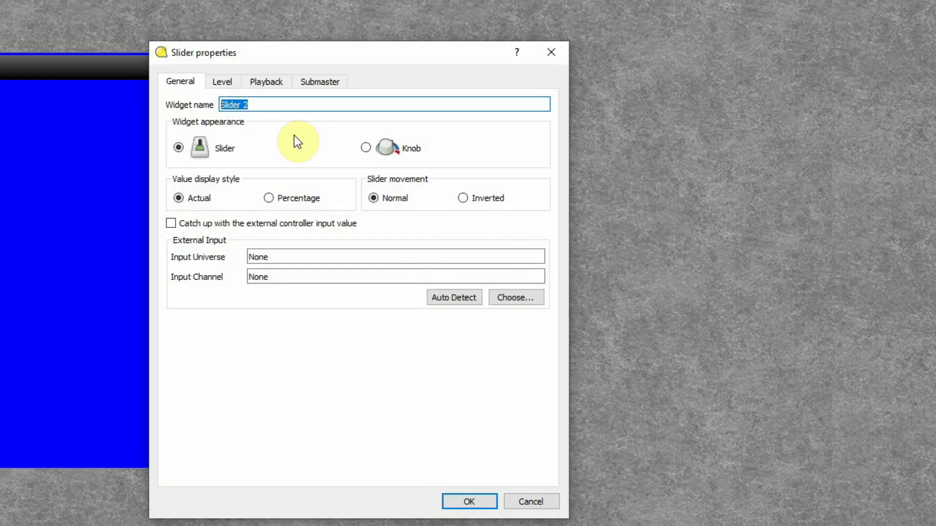
text(WK 1)
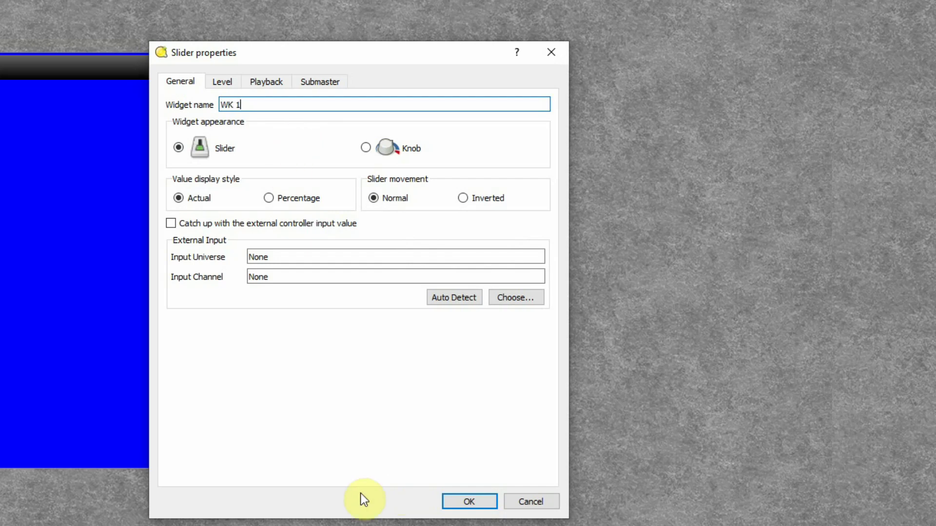
click(467, 502)
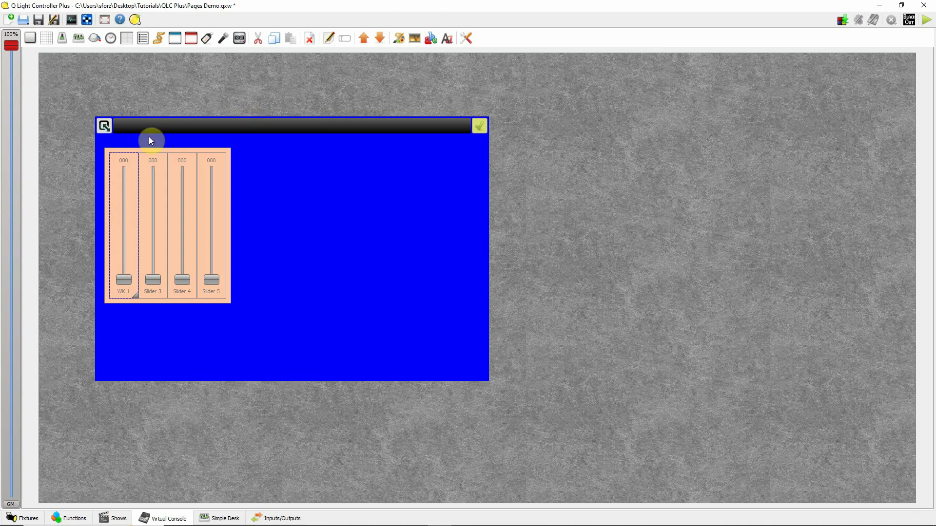
Set the WK 1 slider's font to bold, size 10
click(447, 39)
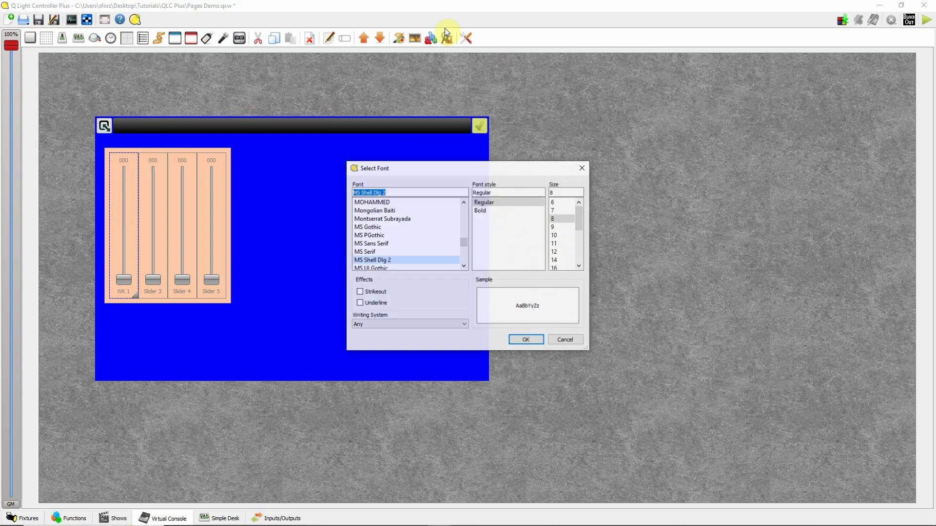
click(557, 235)
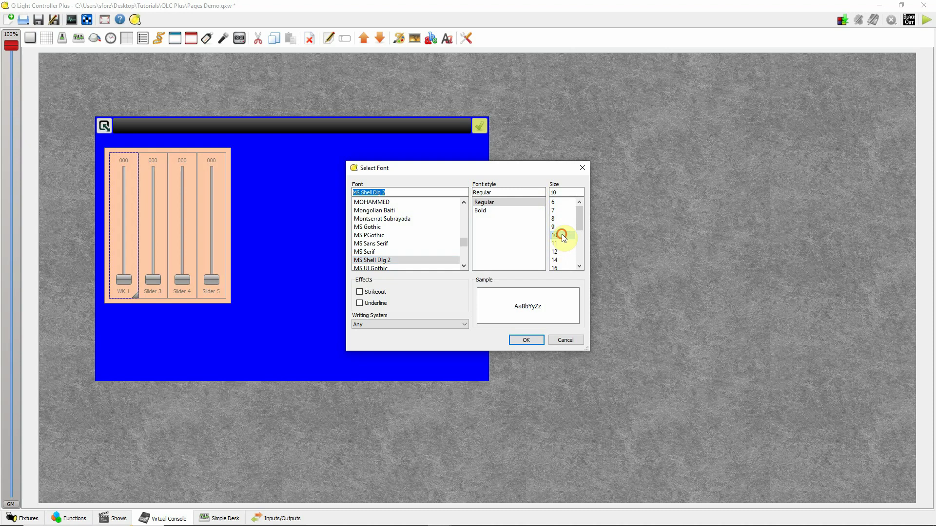
click(482, 211)
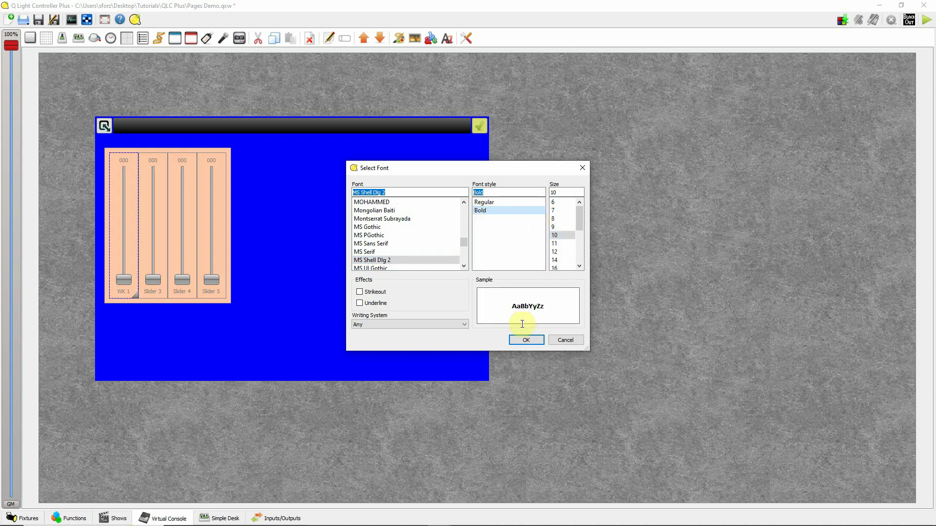
click(516, 341)
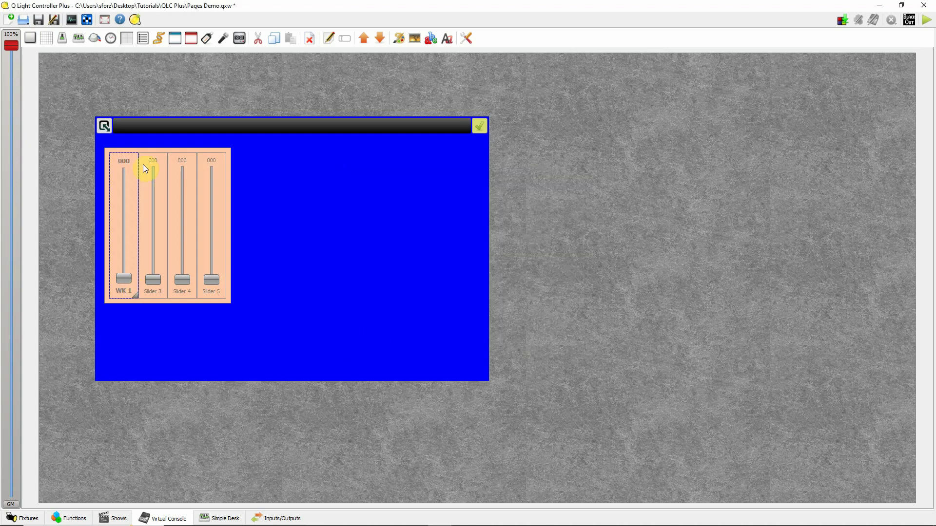
Change the WK 1 slider's value display style to percentage
double_click(131, 218)
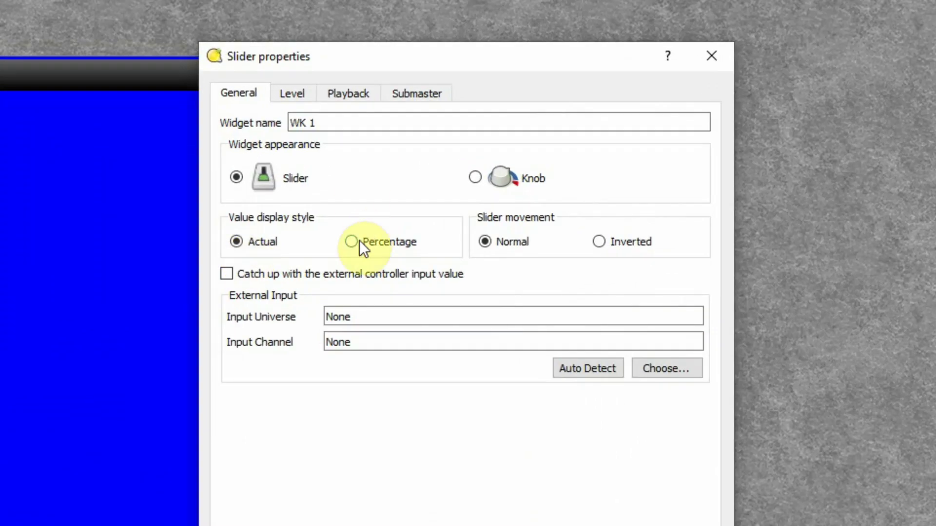
click(411, 208)
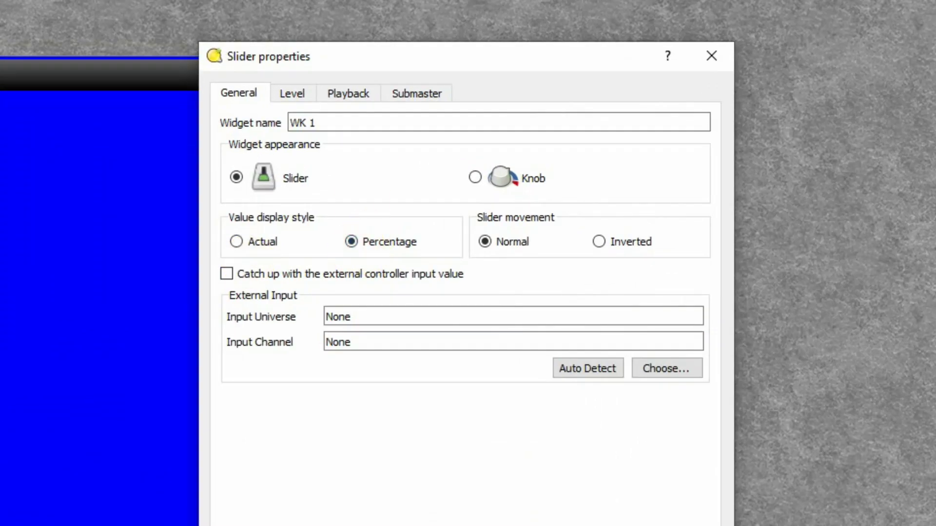
click(734, 493)
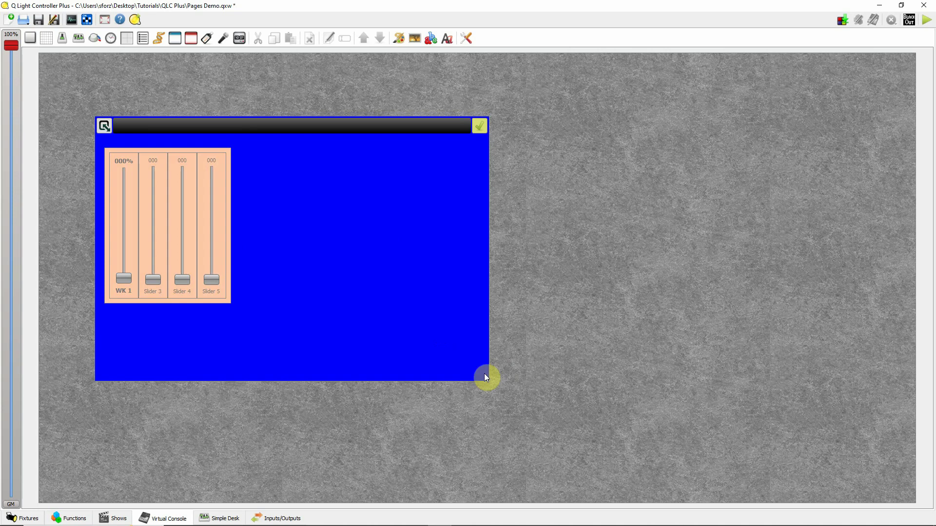
Enlarge the blue frame from its lower-right corner to over half the canvas width
click(433, 336)
drag(488, 382, 586, 412)
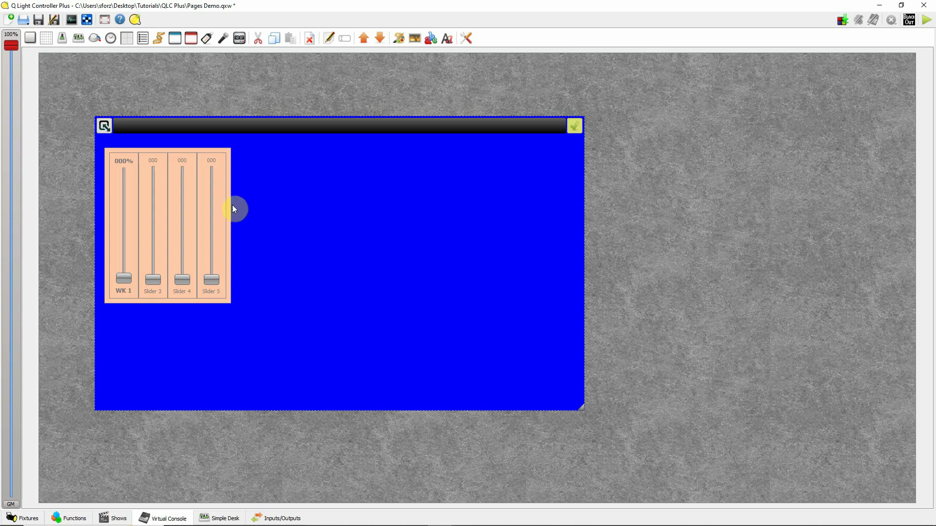
right_click(341, 195)
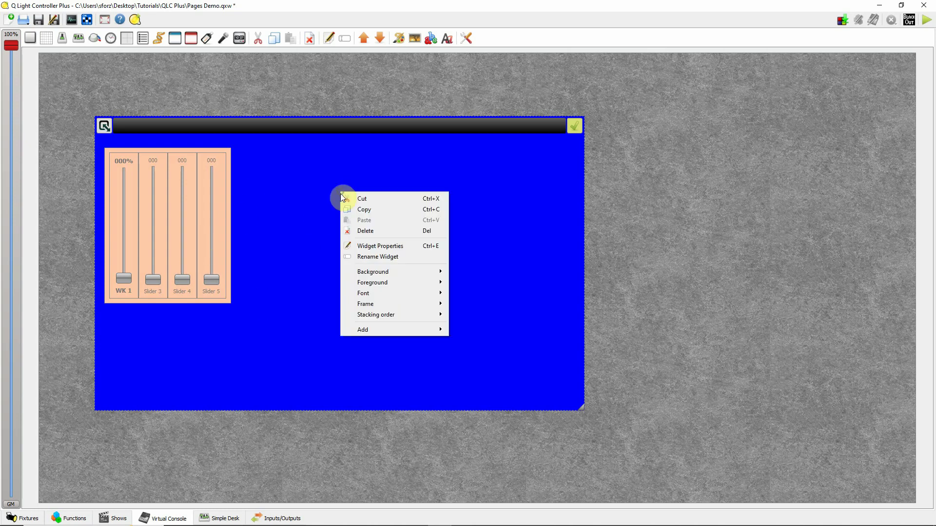
click(375, 245)
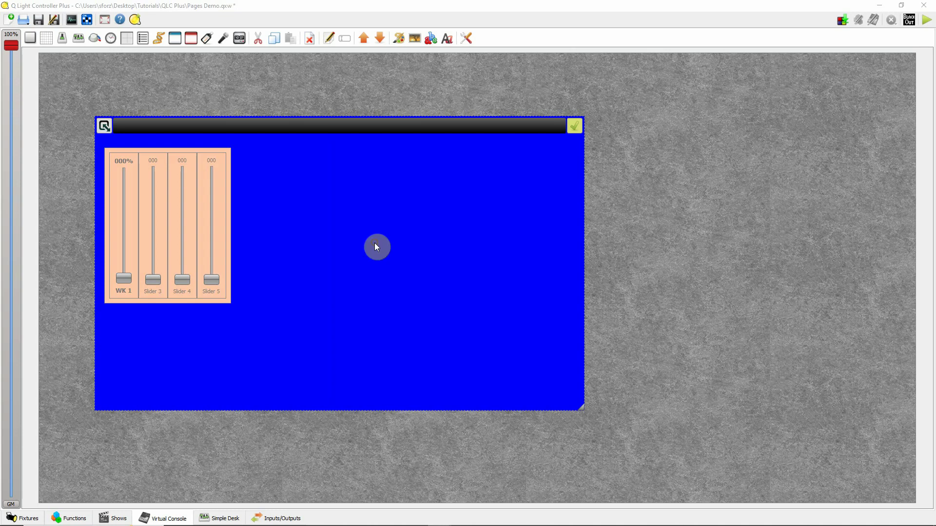
click(584, 117)
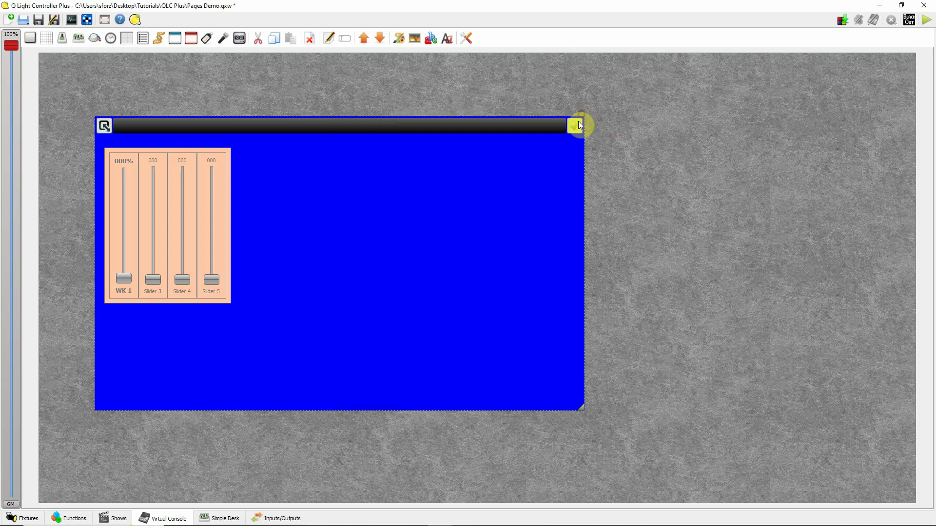
Enable pages for the blue frame, set the number of pages to 3 and turn on cloning of first page widgets
double_click(380, 232)
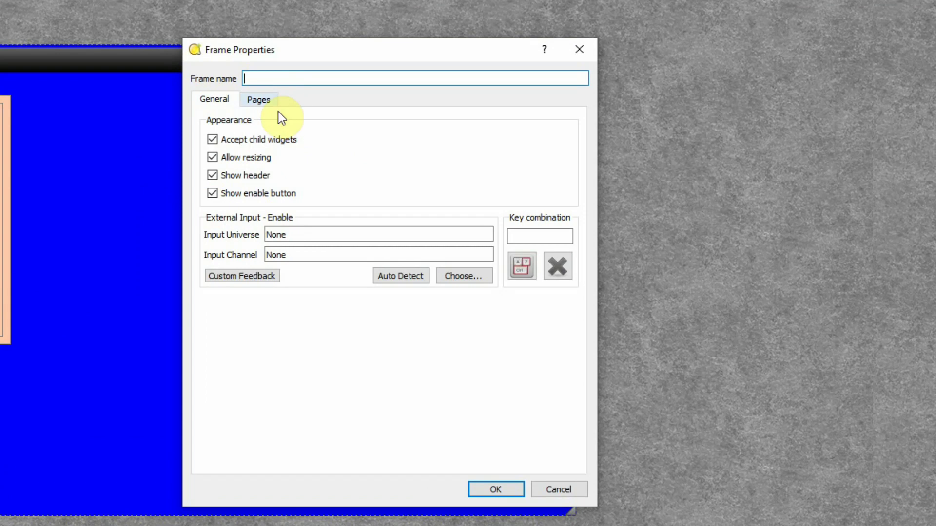
click(259, 100)
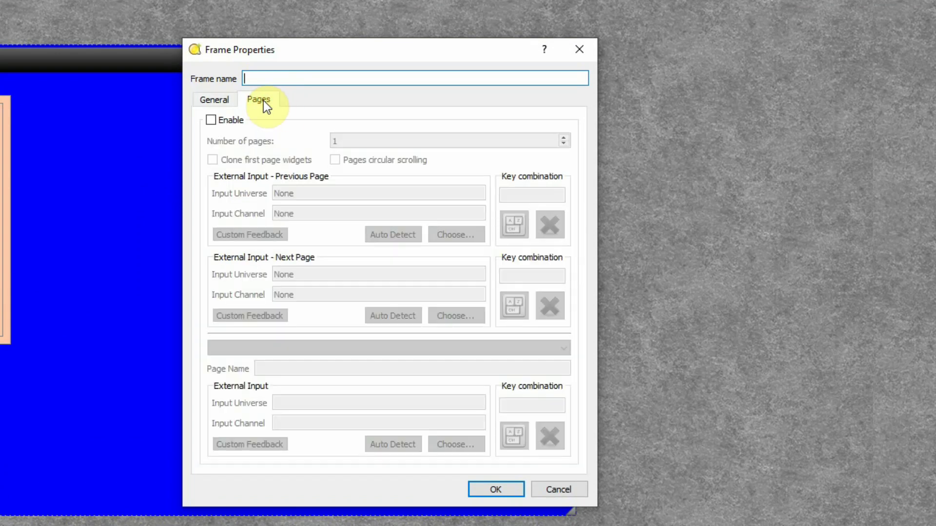
click(211, 120)
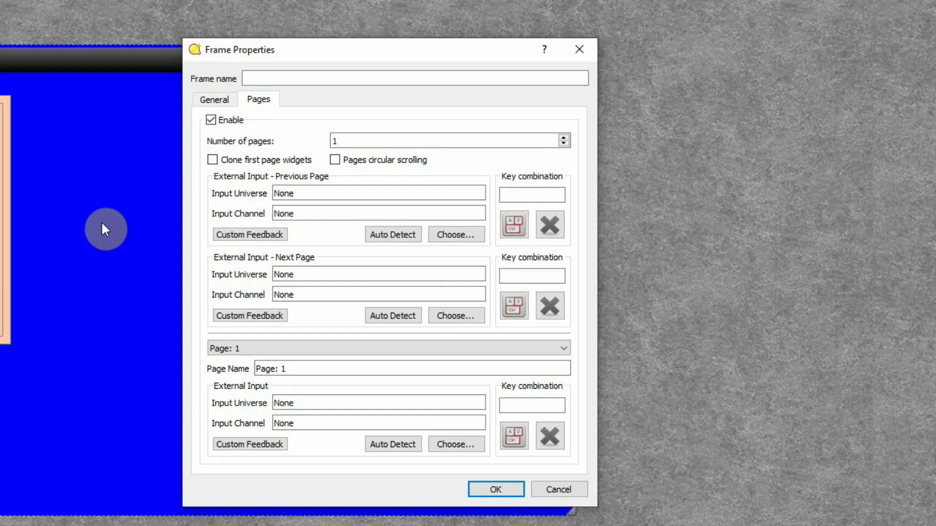
click(564, 138)
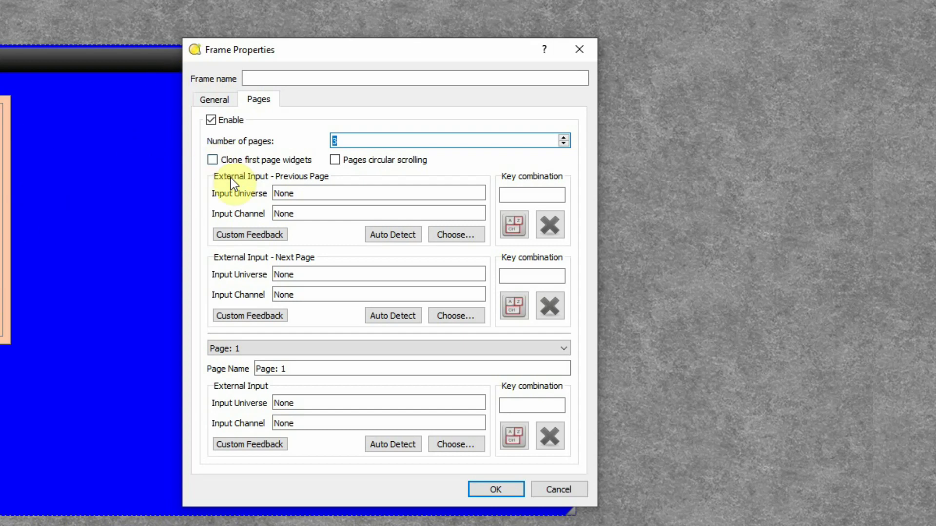
click(211, 160)
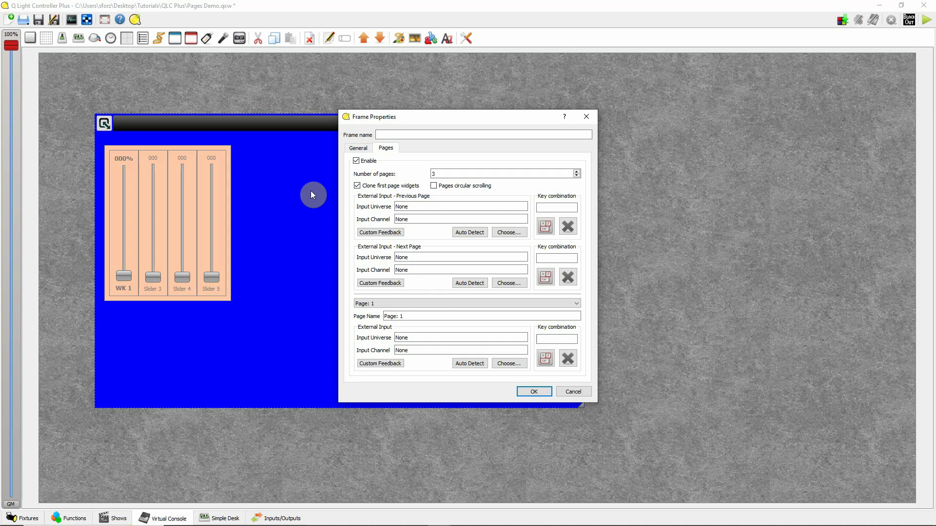
Move the frame properties dialog clear of the frame's header and turn on circular scrolling of pages
drag(462, 111, 566, 118)
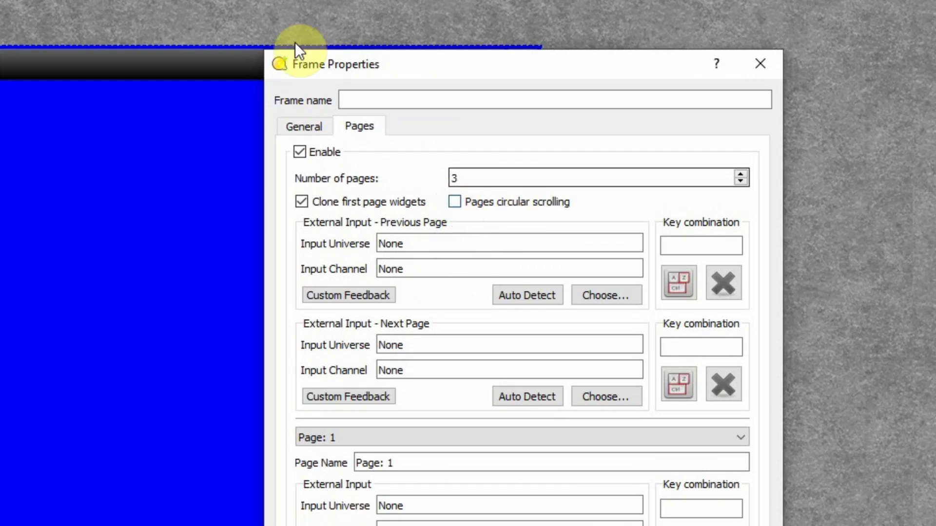
drag(500, 66, 502, 204)
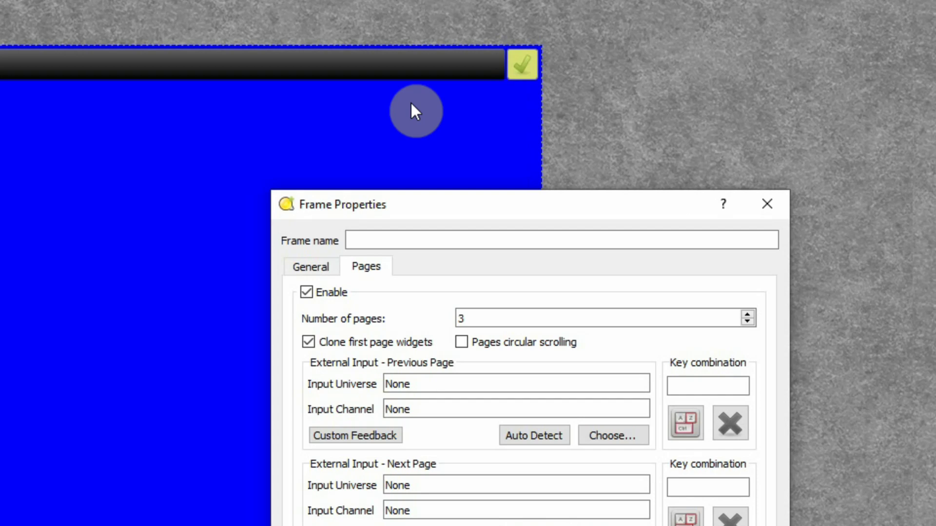
click(462, 345)
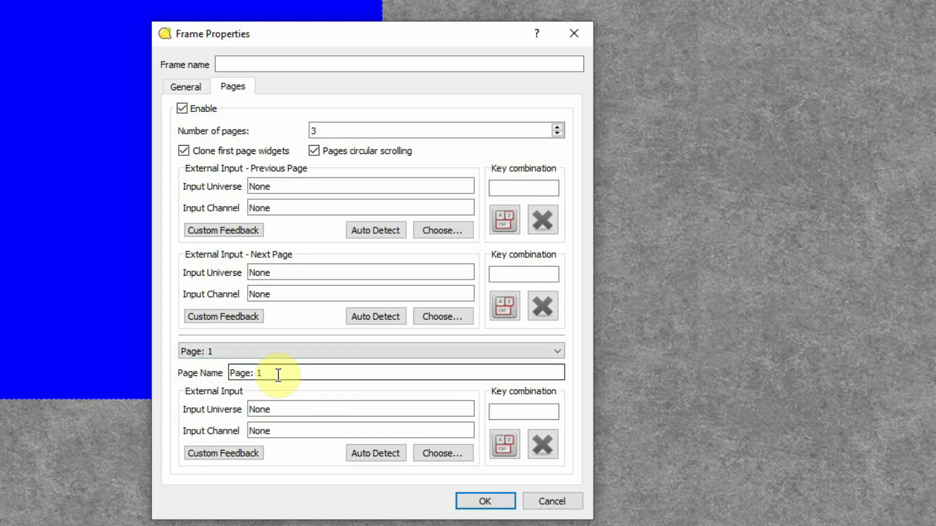
Name the frame's first page FOH
click(293, 373)
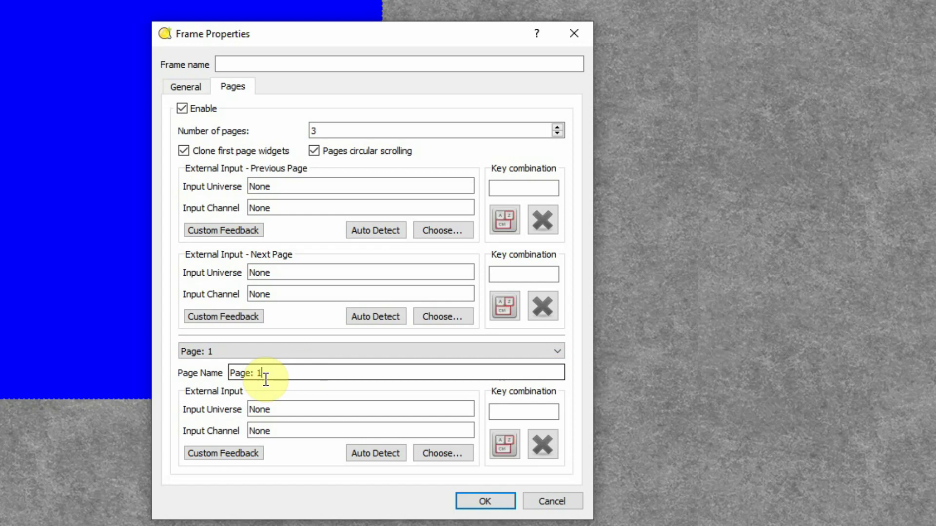
drag(265, 379, 219, 375)
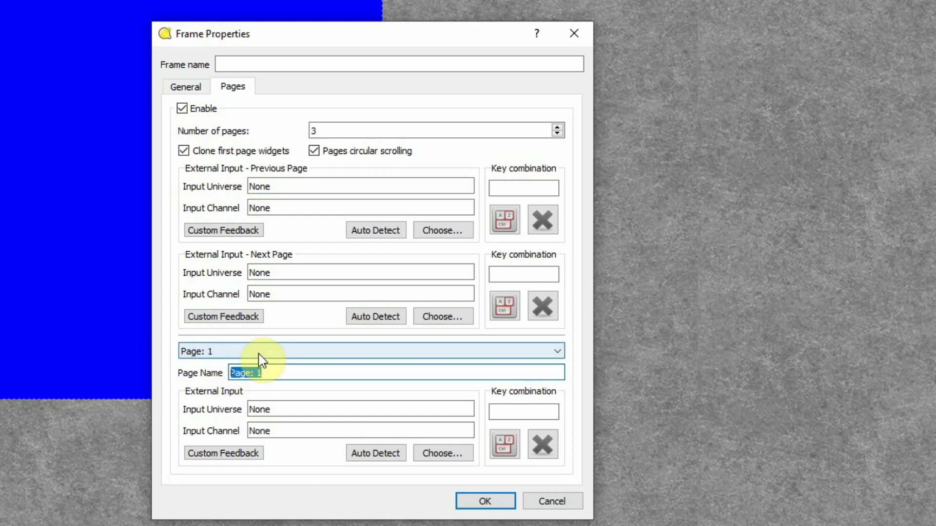
text(FOH)
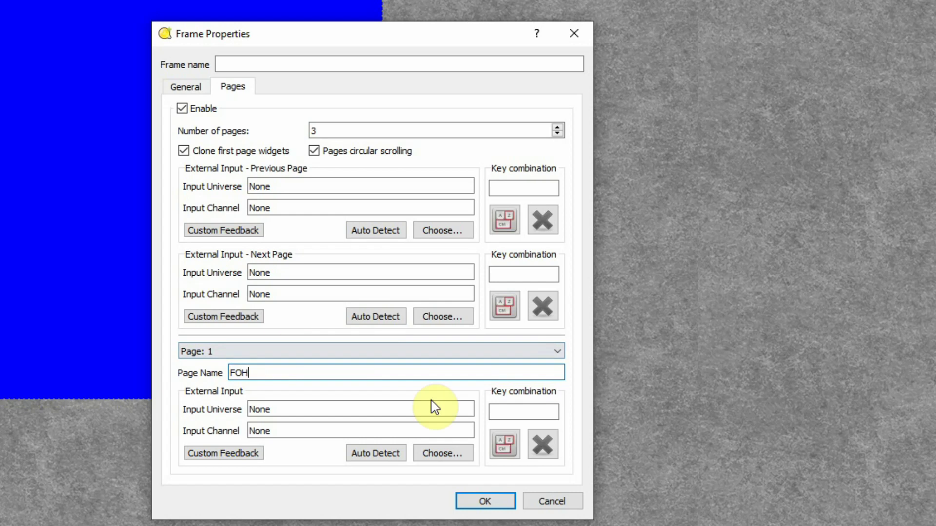
Name the frame's second page Down Stage
click(554, 352)
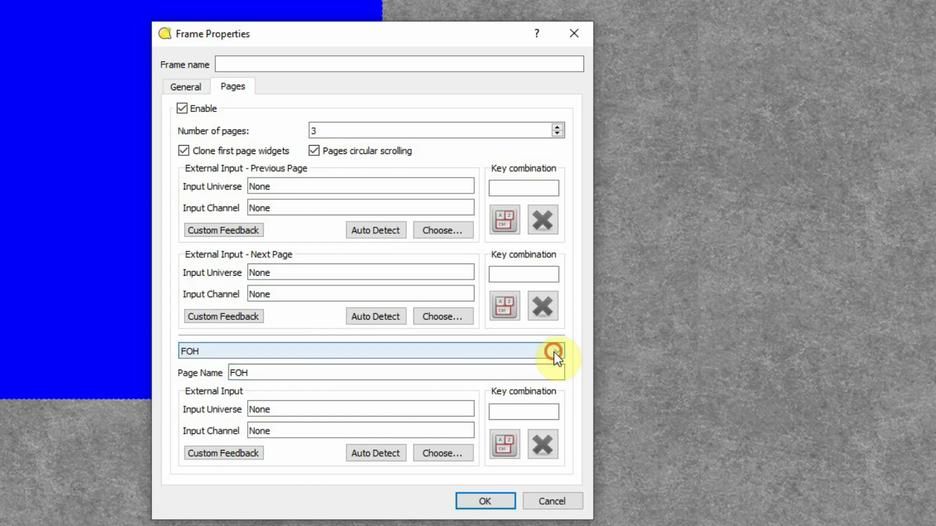
click(373, 379)
drag(265, 373, 210, 373)
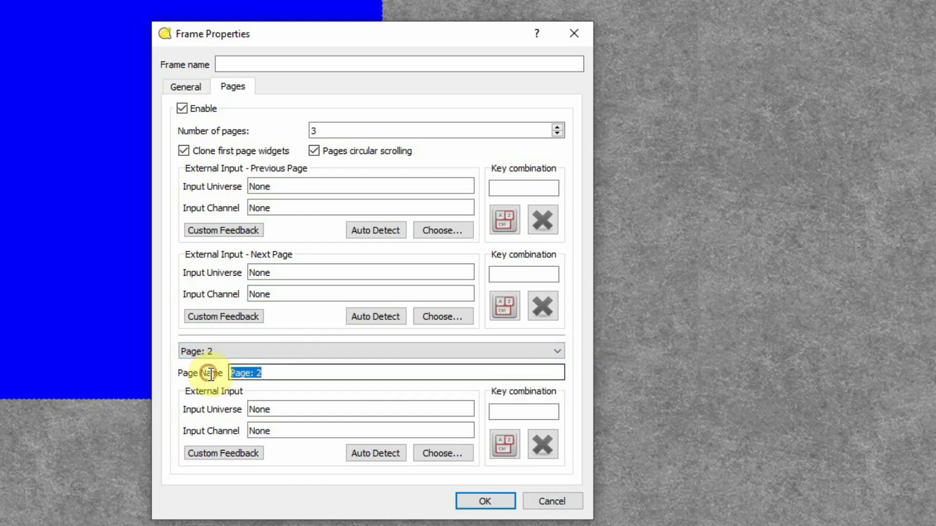
text(Do)
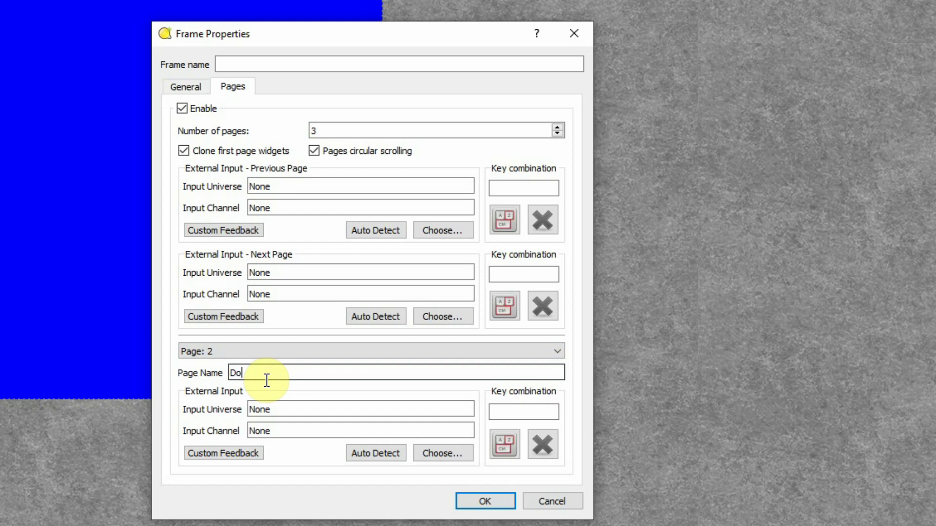
text(wn Stage)
Name the frame's third page Buttons
click(557, 350)
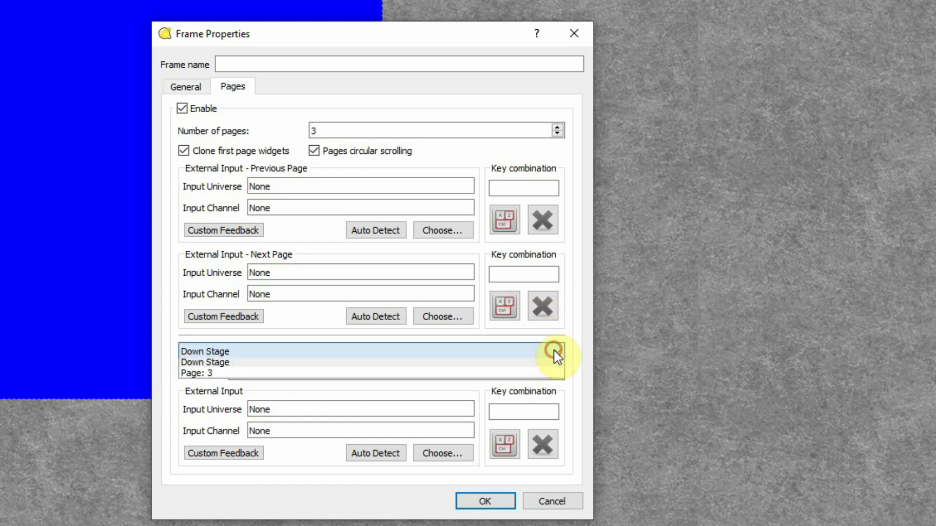
click(241, 387)
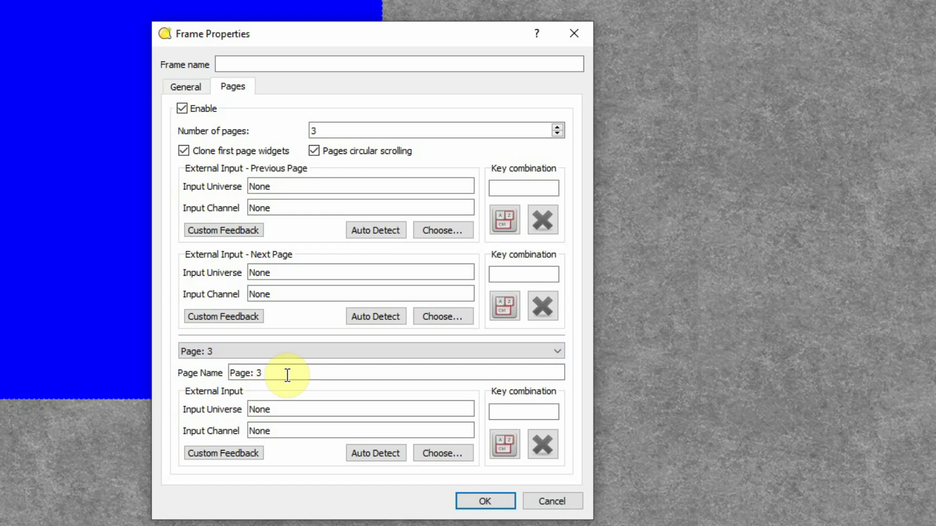
drag(286, 374, 224, 376)
text(B)
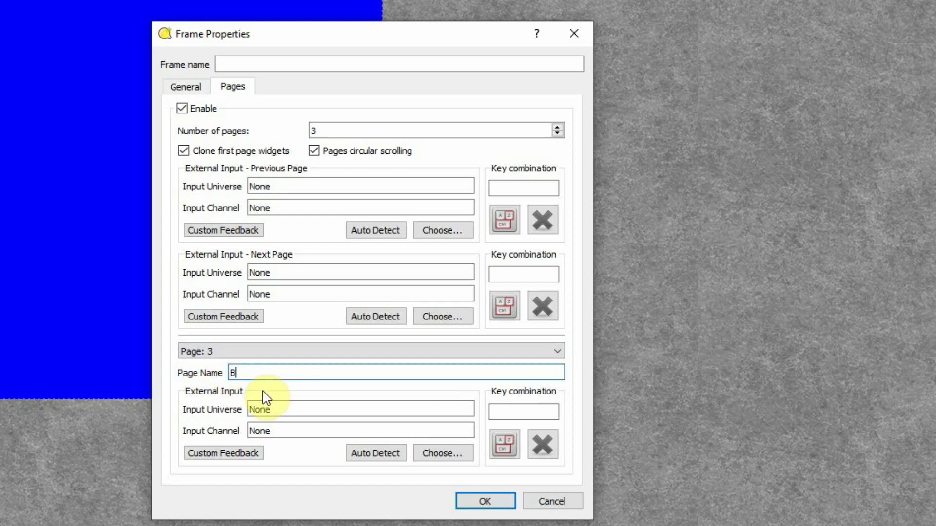
text(uttons)
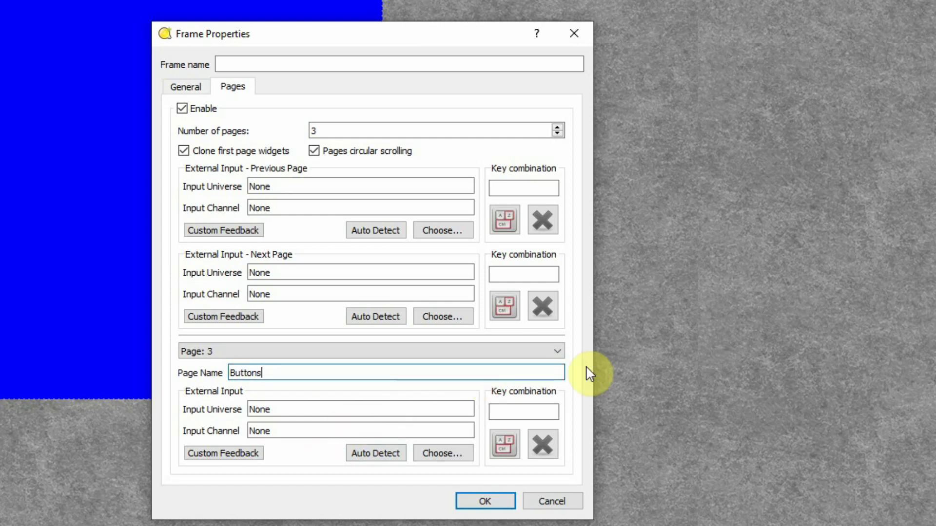
Assign key 1 as the key combination for the FOH page
click(558, 353)
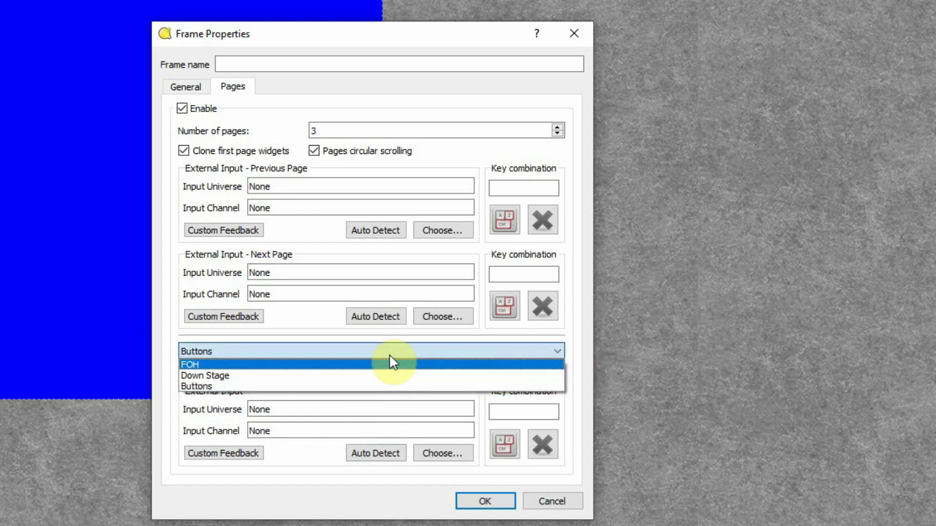
click(367, 367)
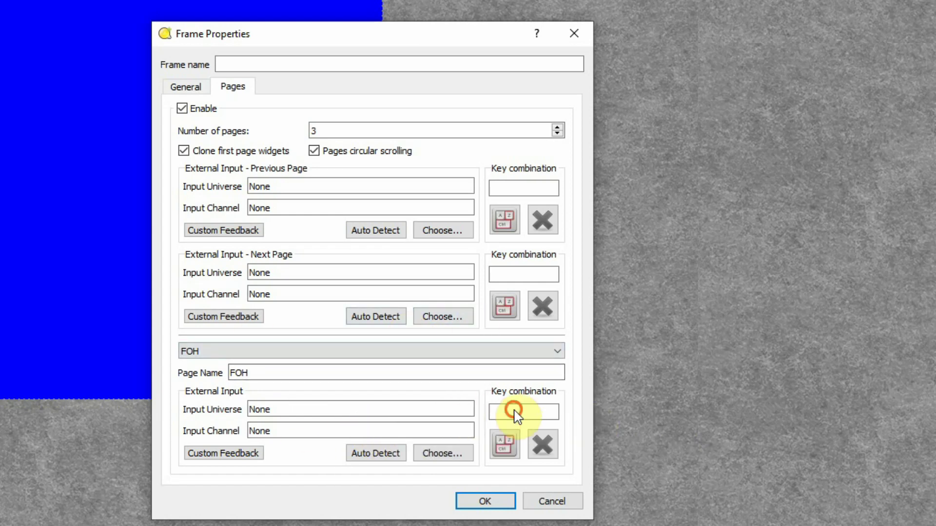
click(507, 449)
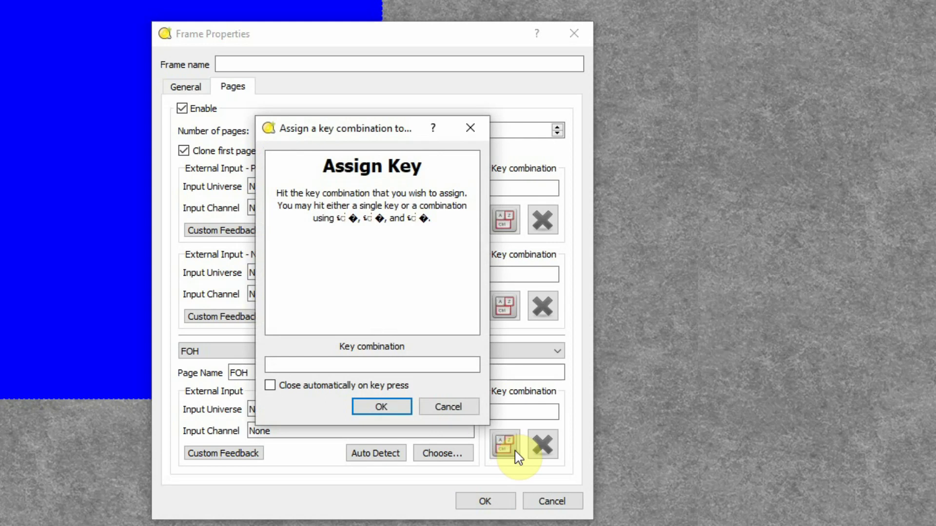
click(380, 408)
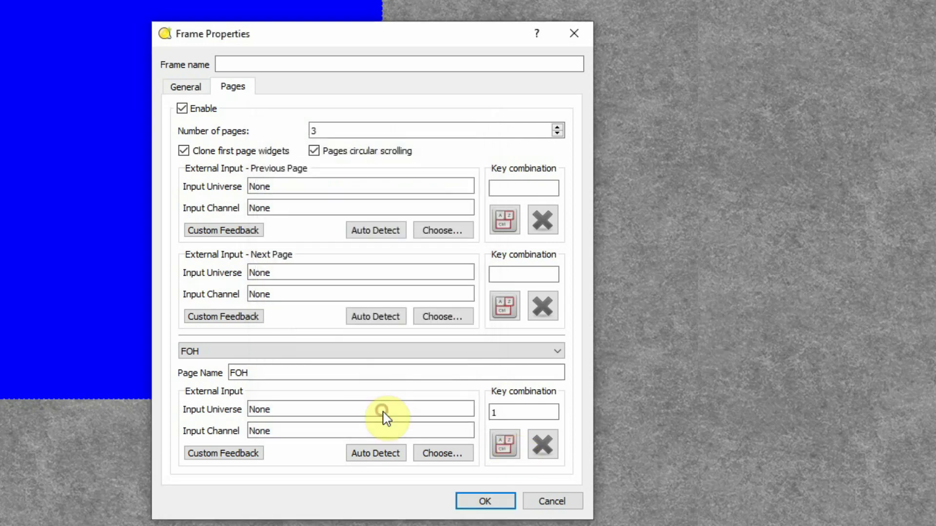
Assign key 2 as the key combination for the Down Stage page
click(547, 351)
click(508, 376)
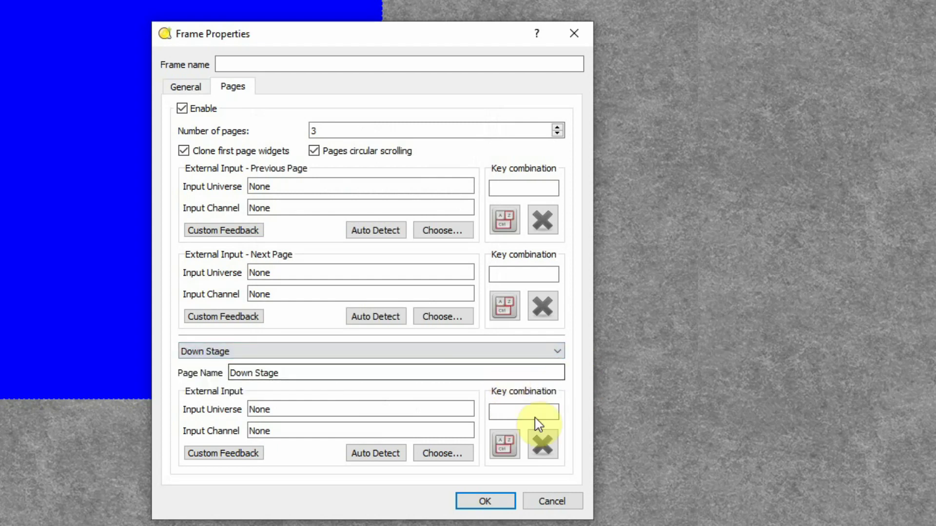
click(503, 442)
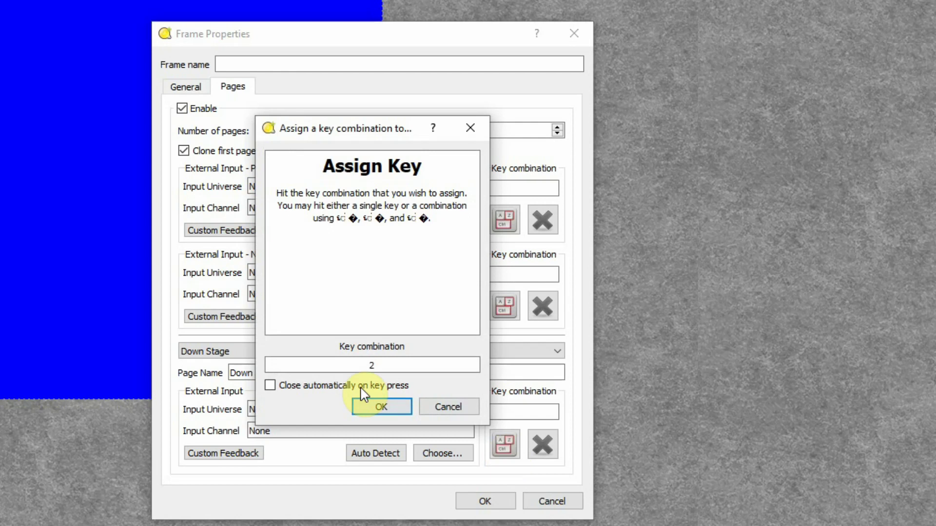
click(381, 406)
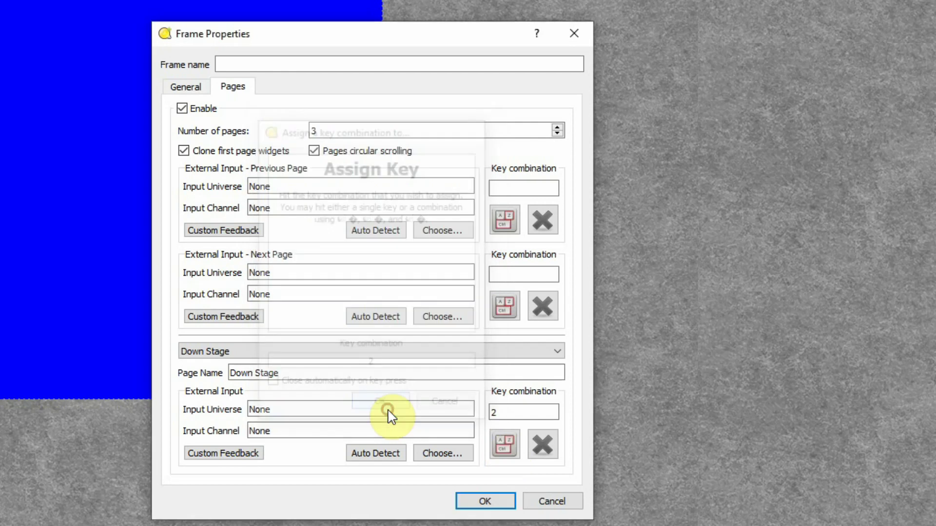
Assign key 3 as the key combination for the Buttons page and apply the frame properties
click(546, 351)
click(484, 386)
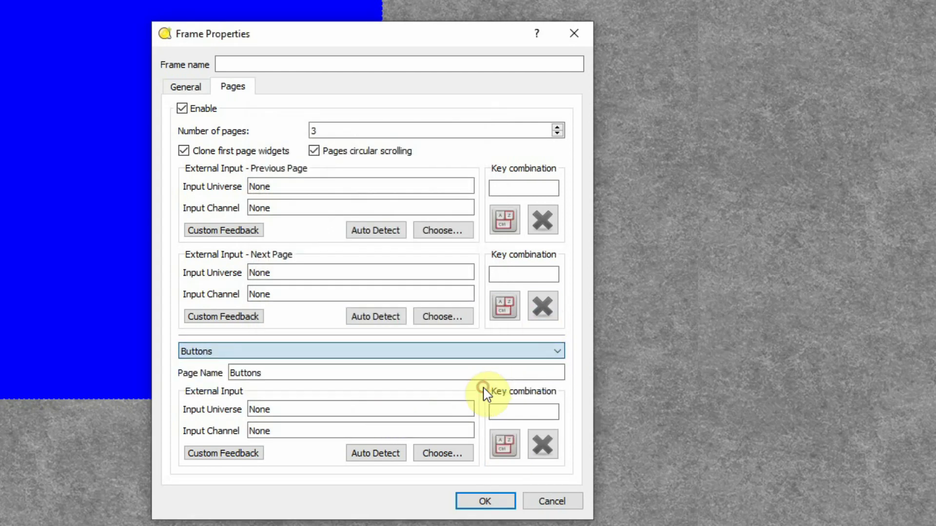
click(505, 443)
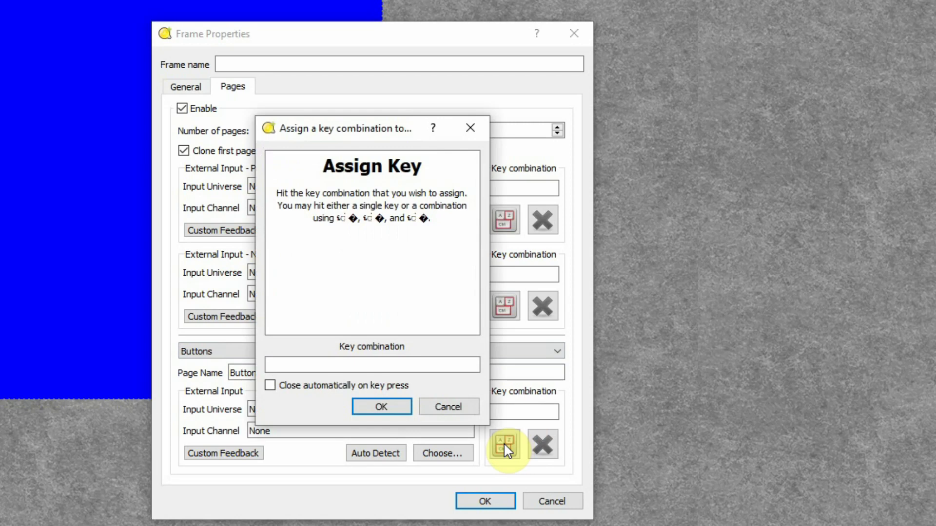
key(3)
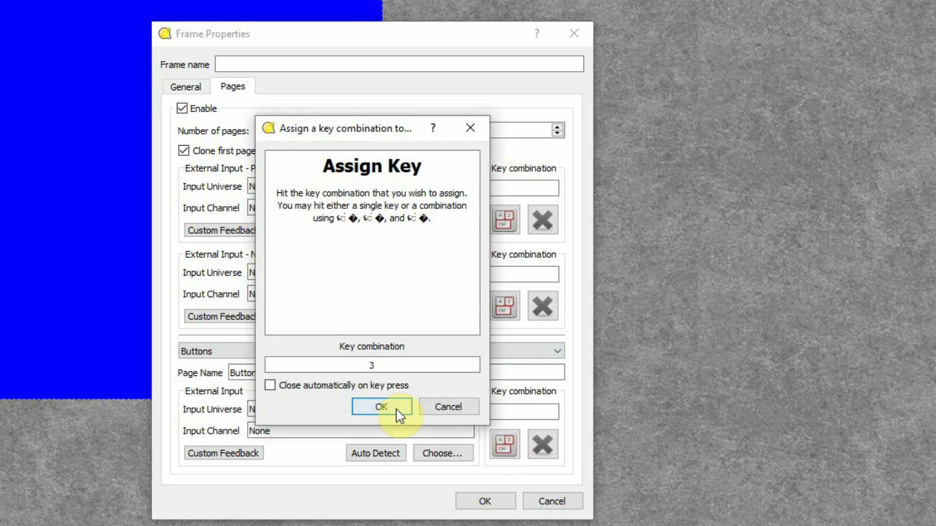
click(393, 408)
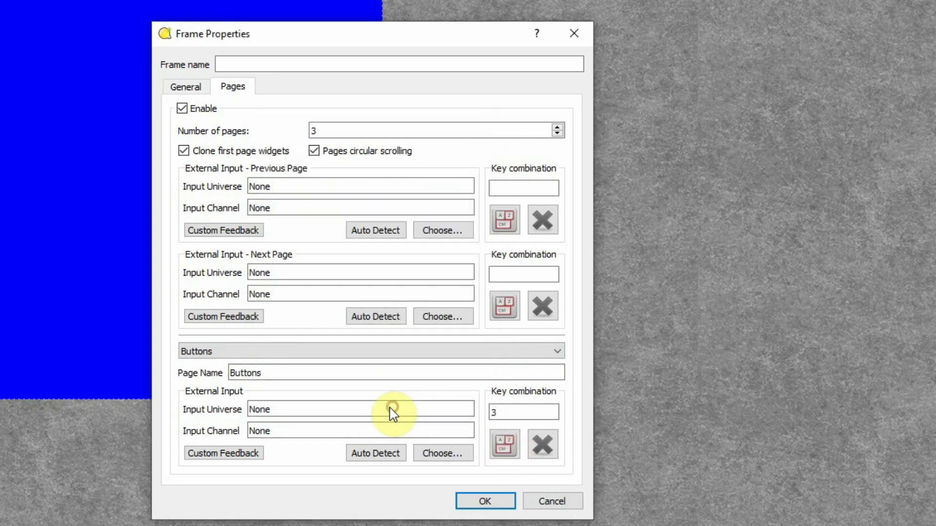
click(486, 501)
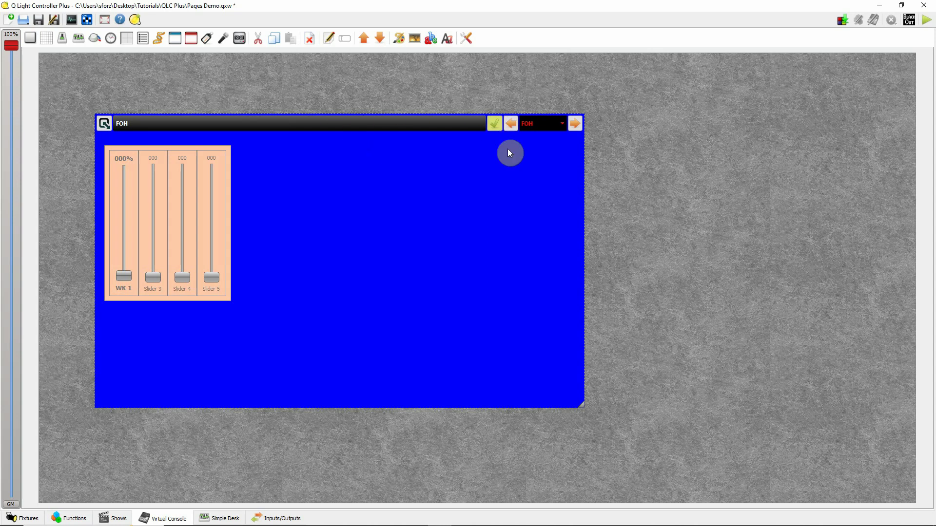
Try the frame's enable toggle and cycle repeatedly through its FOH, Down Stage and Buttons pages
click(497, 128)
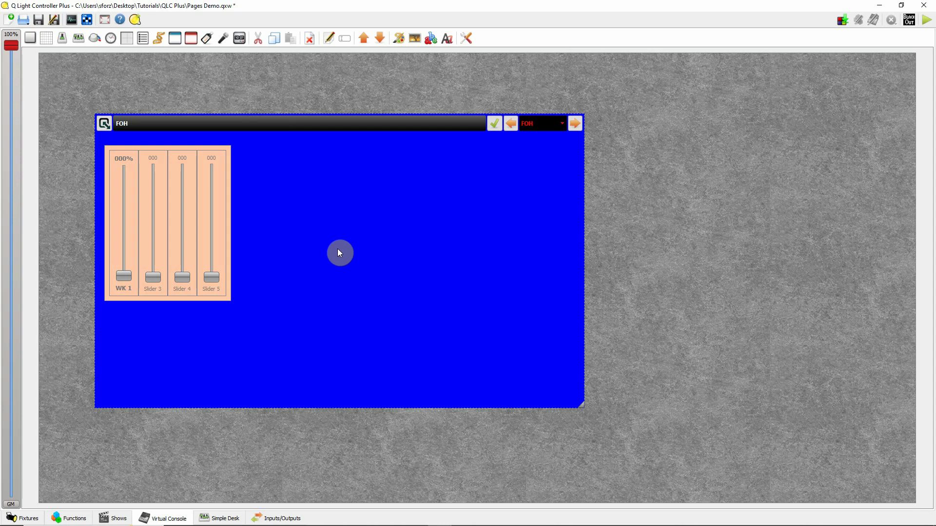
drag(418, 128, 409, 115)
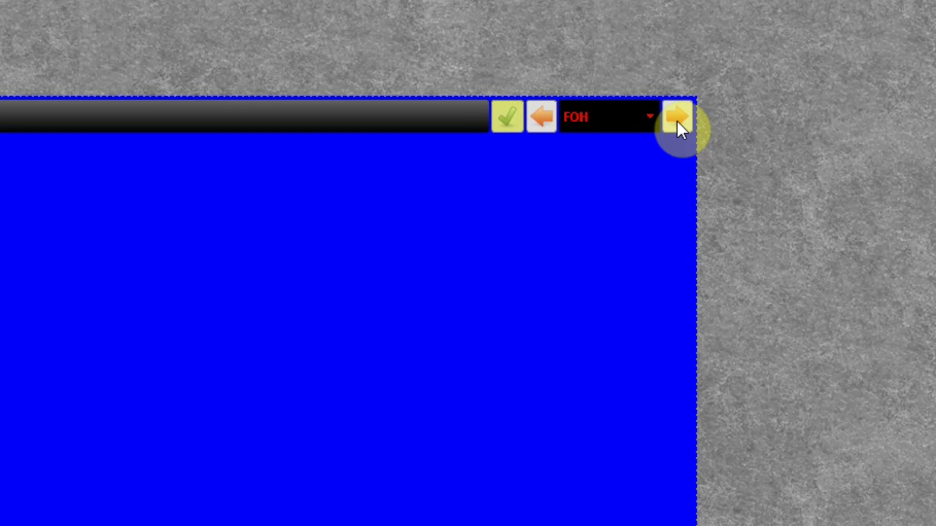
click(675, 118)
click(675, 118)
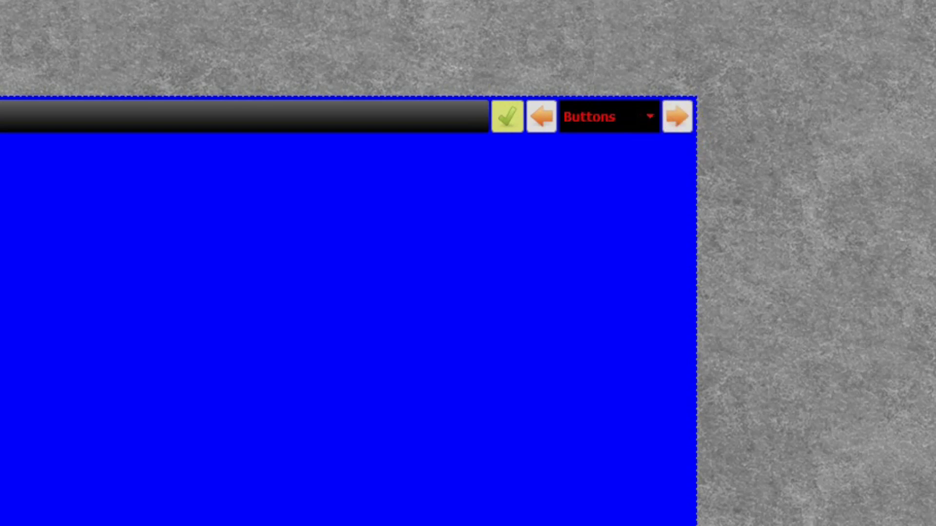
click(933, 300)
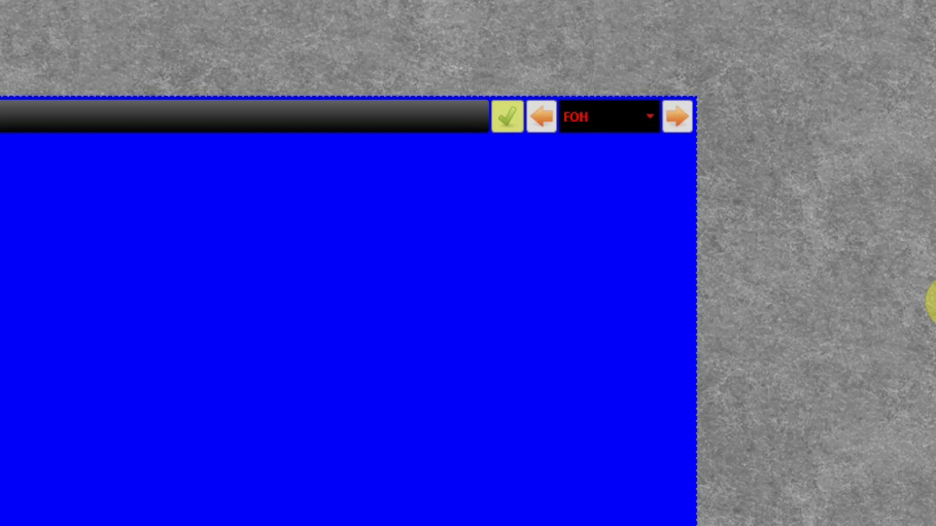
click(931, 302)
click(932, 307)
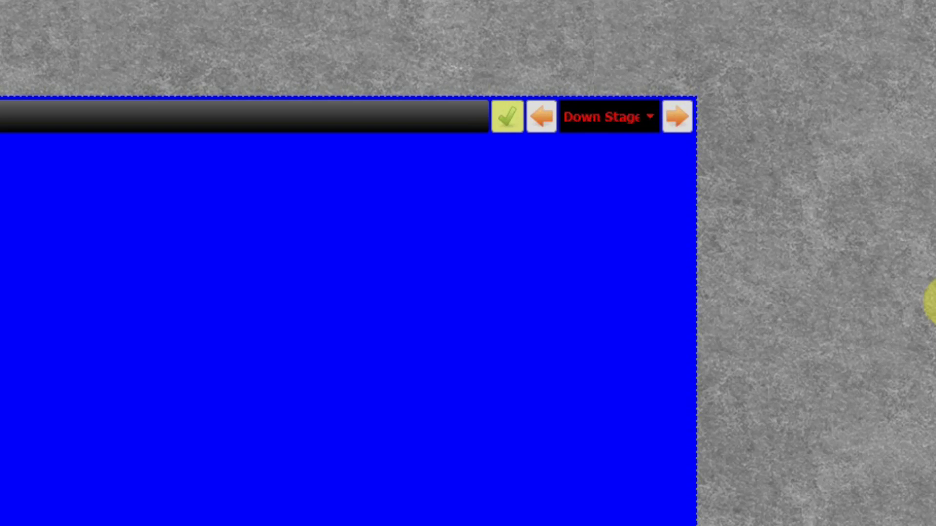
click(933, 309)
click(932, 310)
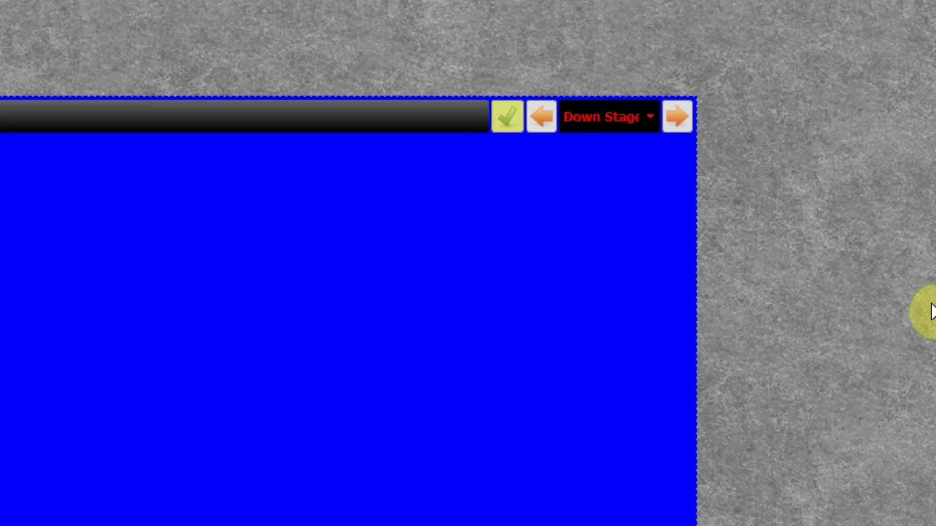
click(931, 313)
Select the FOH, Down Stage and Buttons pages in turn from the frame's page selector, and move the frame to the canvas's upper-left area
click(643, 119)
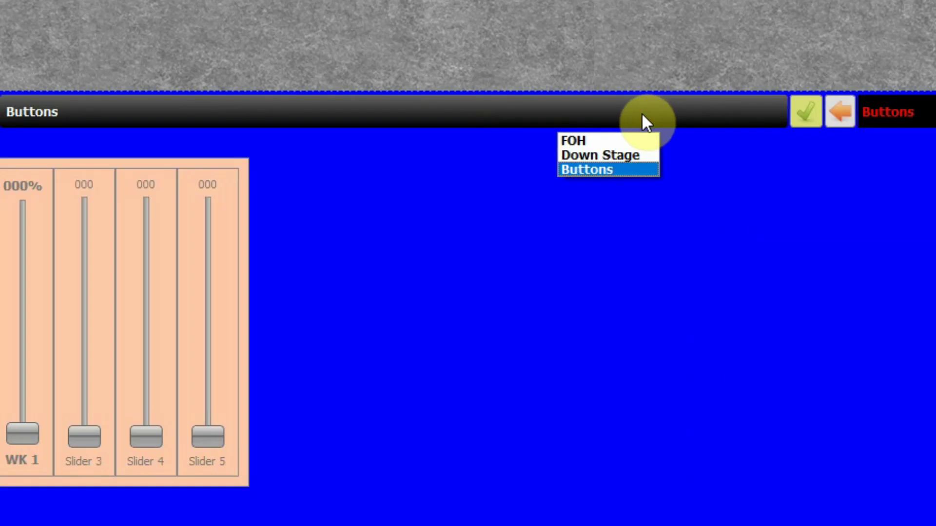
click(599, 143)
click(896, 119)
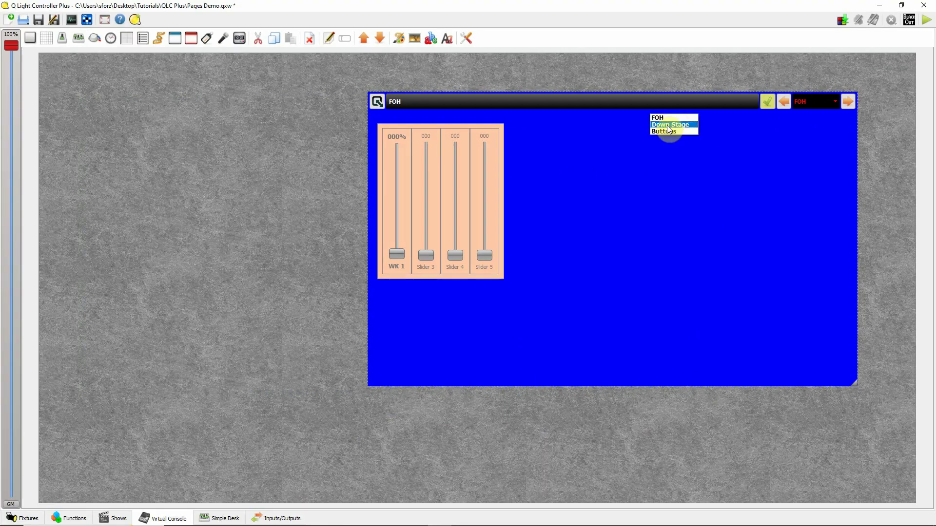
click(668, 125)
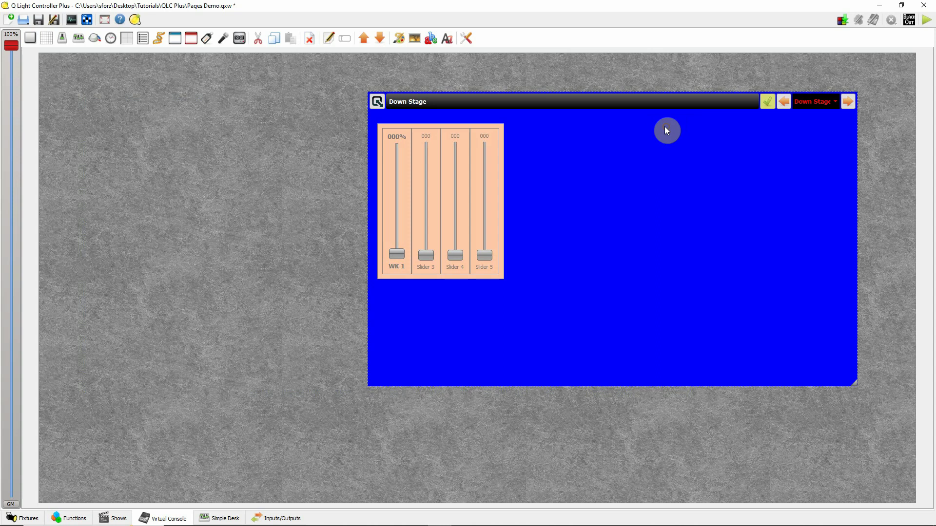
click(802, 103)
click(796, 126)
drag(768, 100, 422, 73)
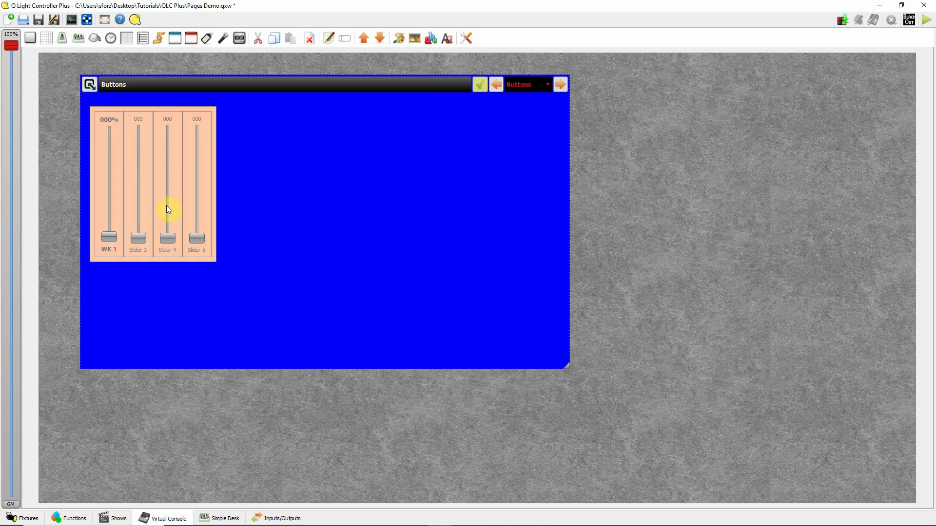
Cycle the frame's pages forward to FOH and widen the frame from its lower-right corner
click(560, 84)
click(562, 88)
click(561, 90)
click(561, 88)
drag(567, 371, 635, 364)
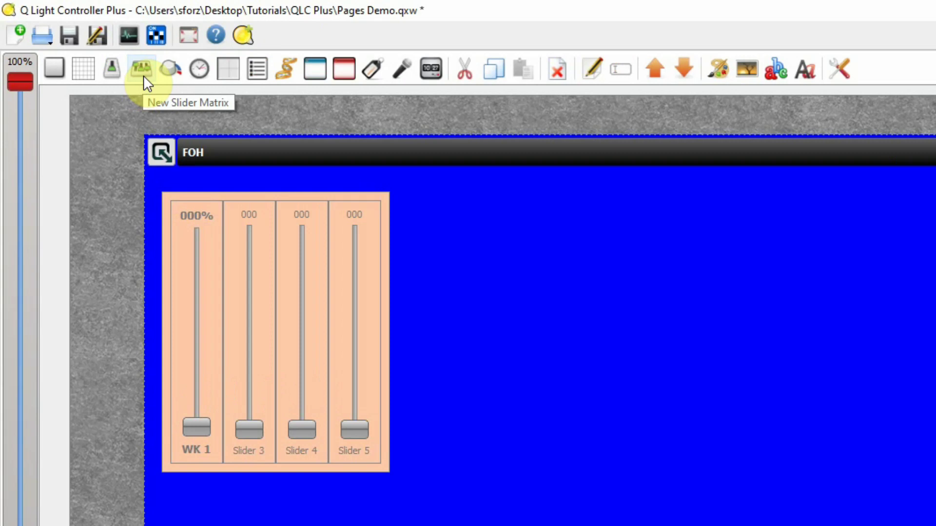
Add a slider matrix with 6 sliders inside the blue frame's empty area on the FOH page
click(141, 68)
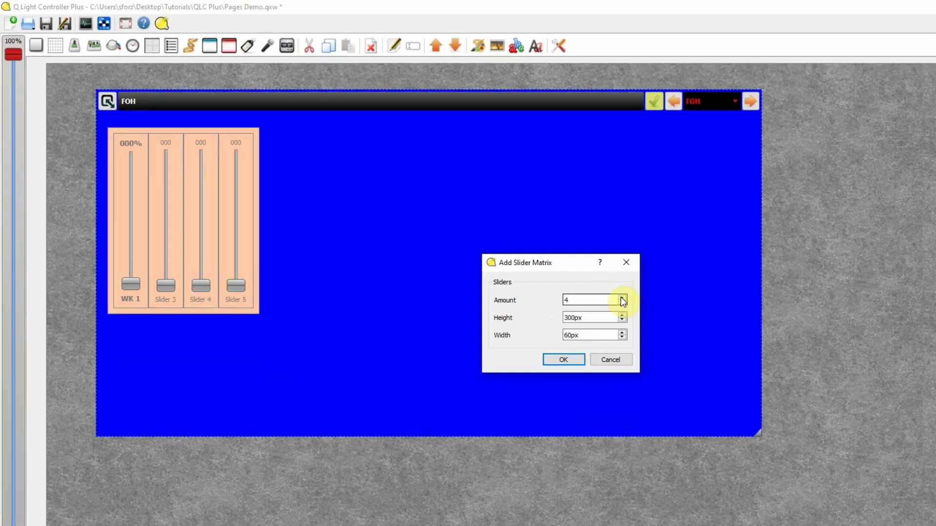
click(848, 407)
click(480, 301)
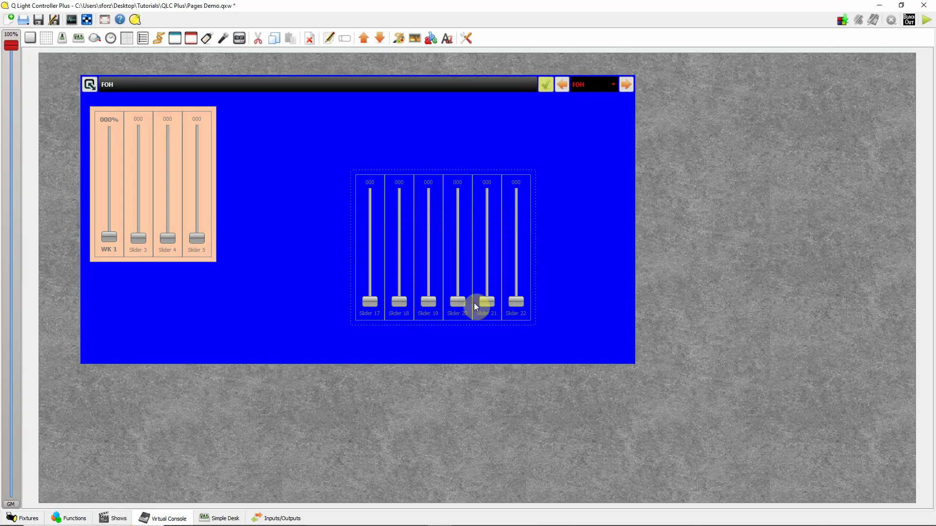
Place the new six-slider matrix beside the work-light sliders near the frame's upper edge and give it the pale cyan custom background color
drag(445, 176, 322, 113)
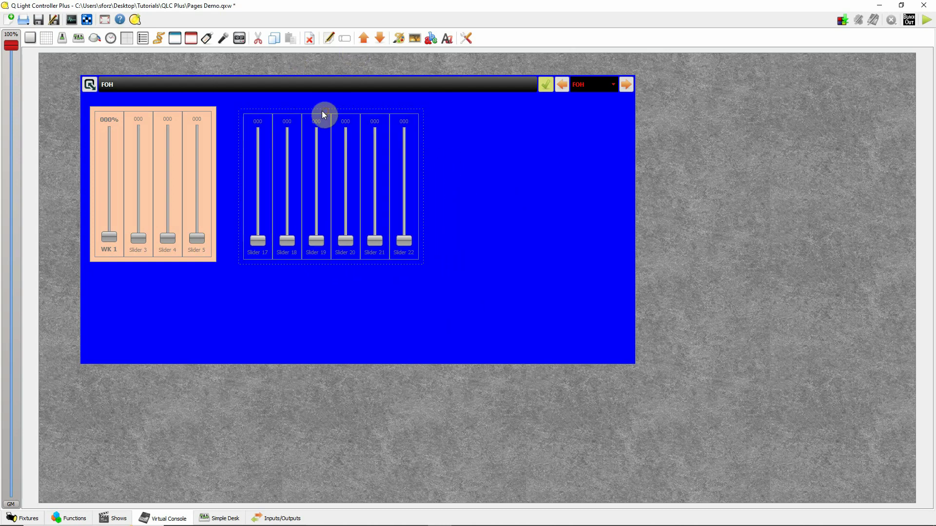
click(399, 39)
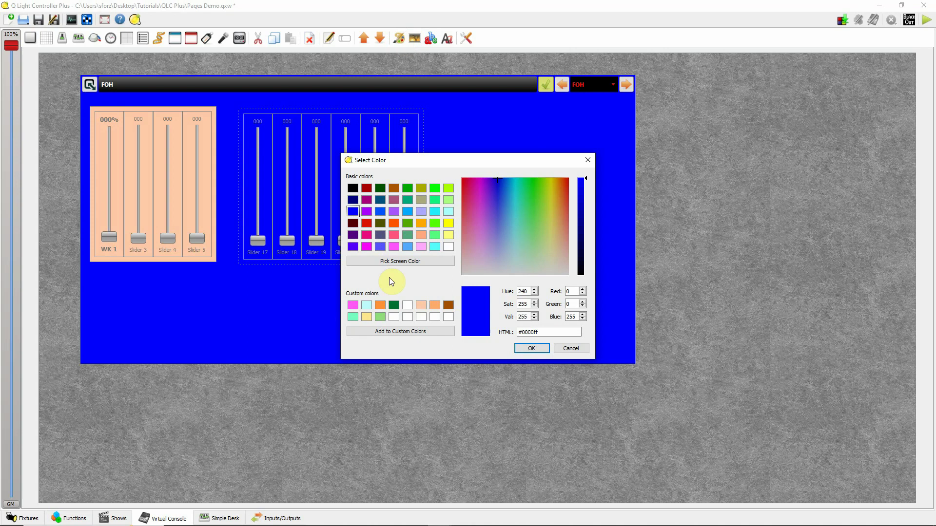
click(366, 305)
click(531, 348)
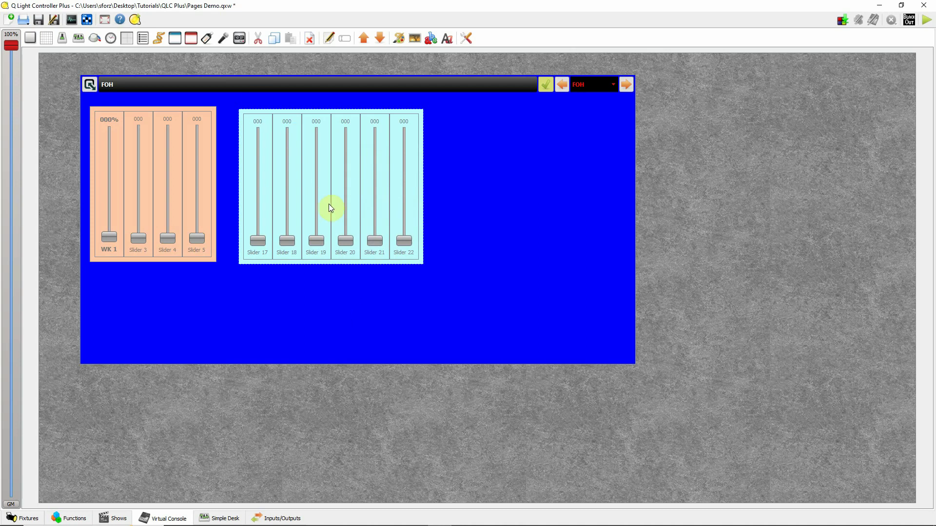
Rename the cyan matrix's first slider FOH 1, with percentage display and level mode controlling the FOH #1 dimmer
double_click(259, 253)
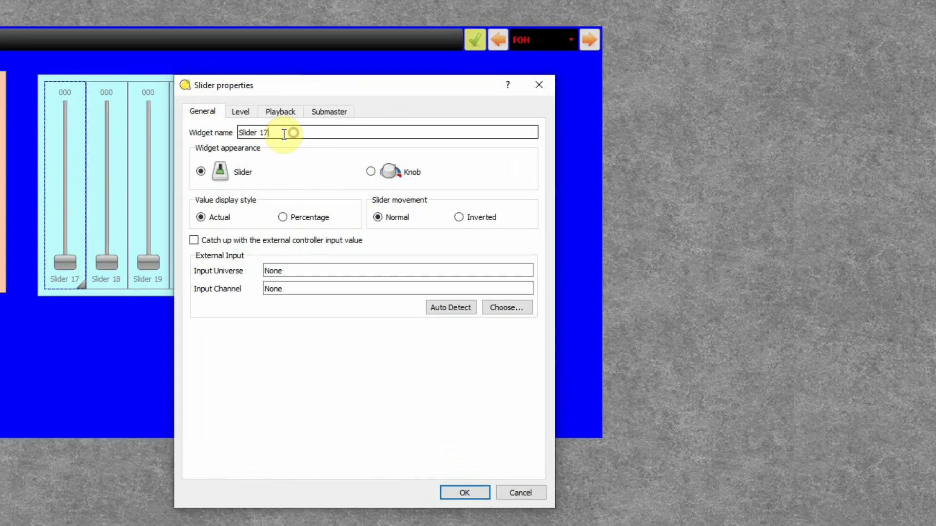
drag(363, 141, 314, 141)
text(FOH 1)
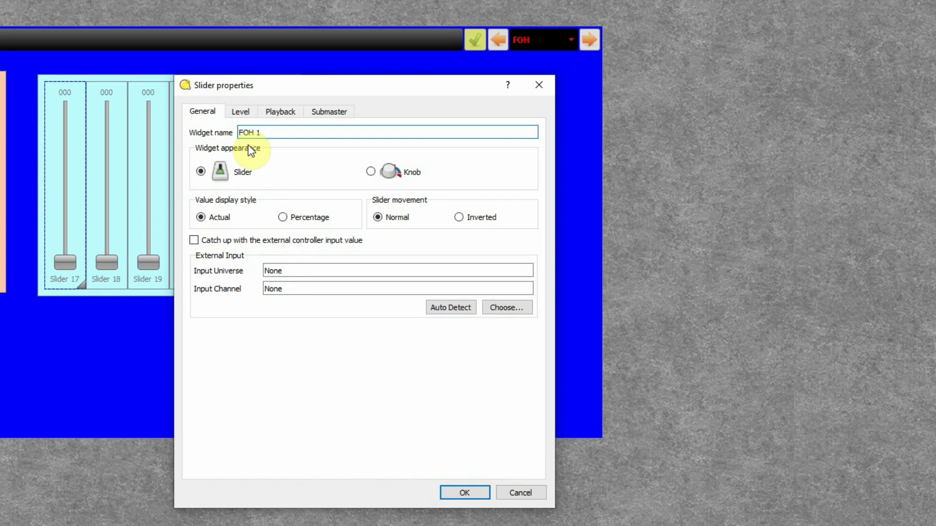
click(283, 217)
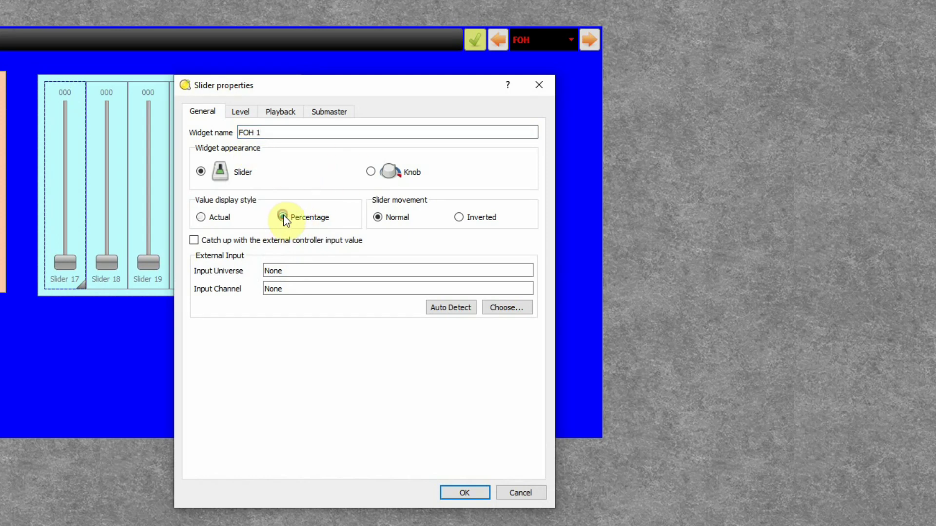
click(241, 112)
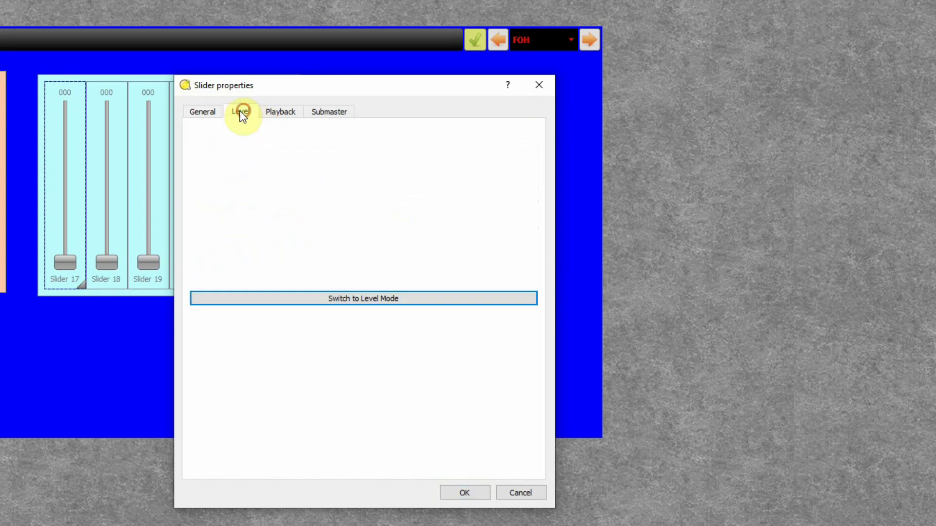
click(364, 299)
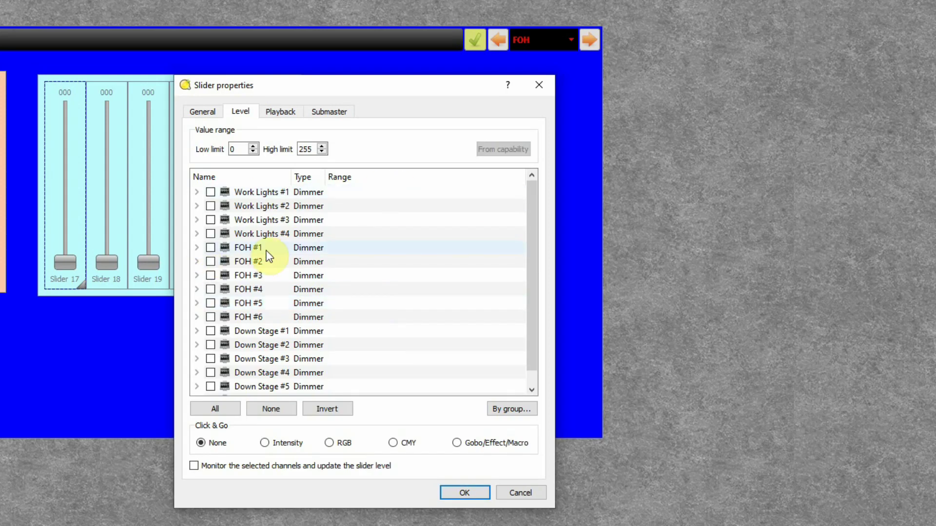
click(210, 247)
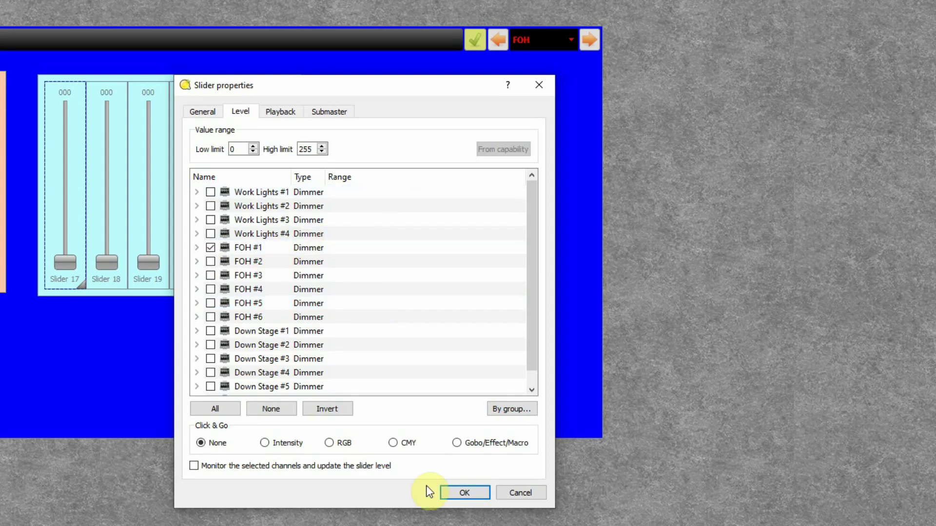
click(463, 493)
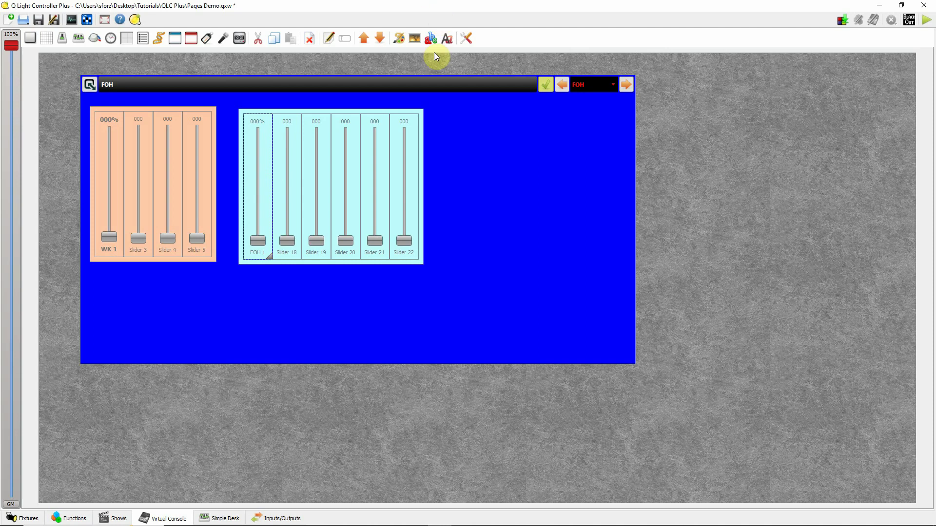
Set the FOH 1 slider's font to bold, size 10
click(446, 39)
click(554, 235)
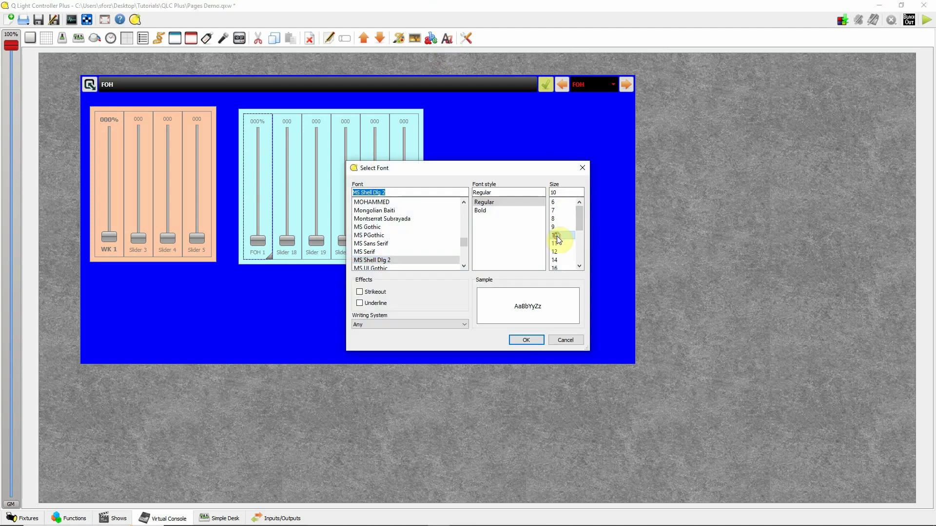
click(494, 208)
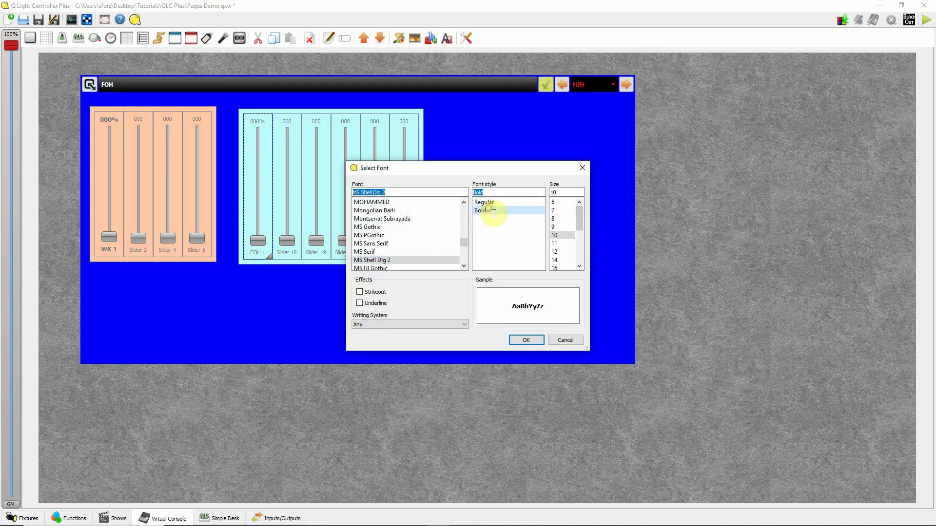
click(524, 336)
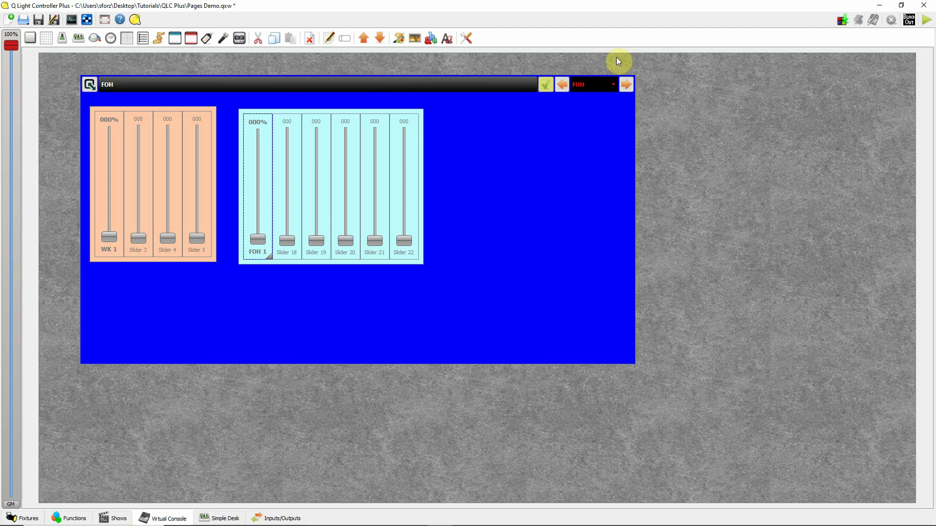
Add a slider matrix with 6 sliders, 300 px high and 60 px wide, to the blue frame's Down Stage page
click(627, 85)
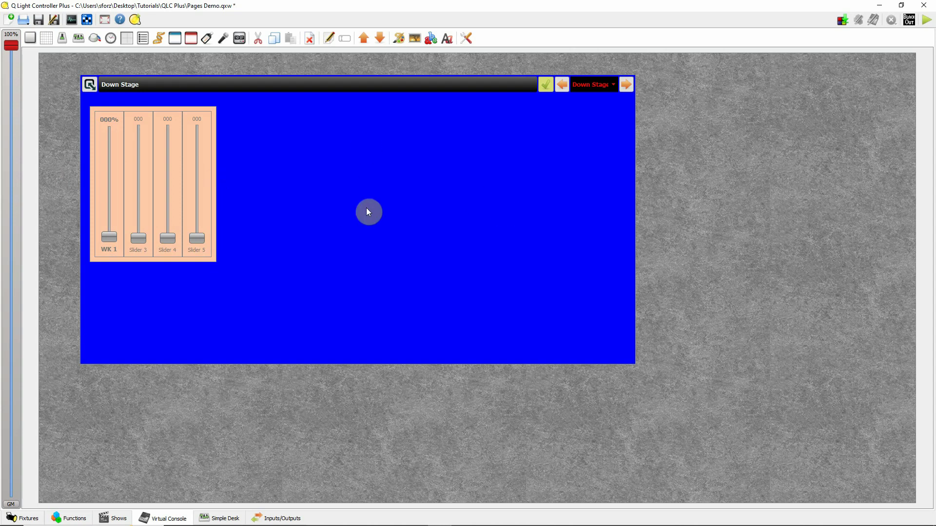
click(383, 200)
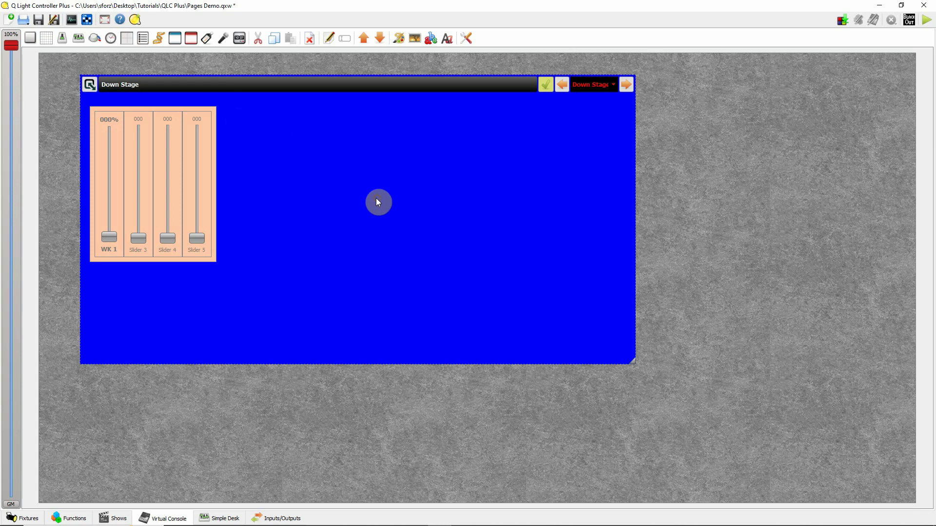
click(78, 39)
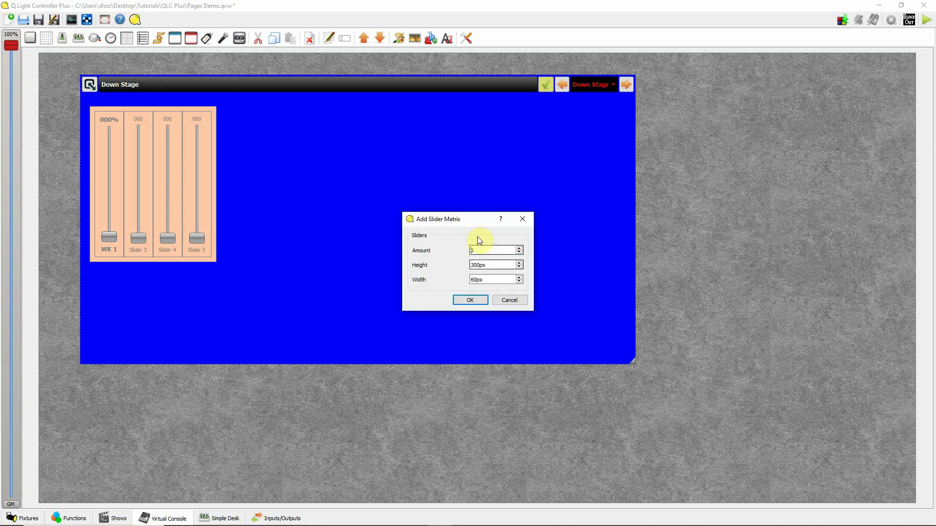
click(459, 301)
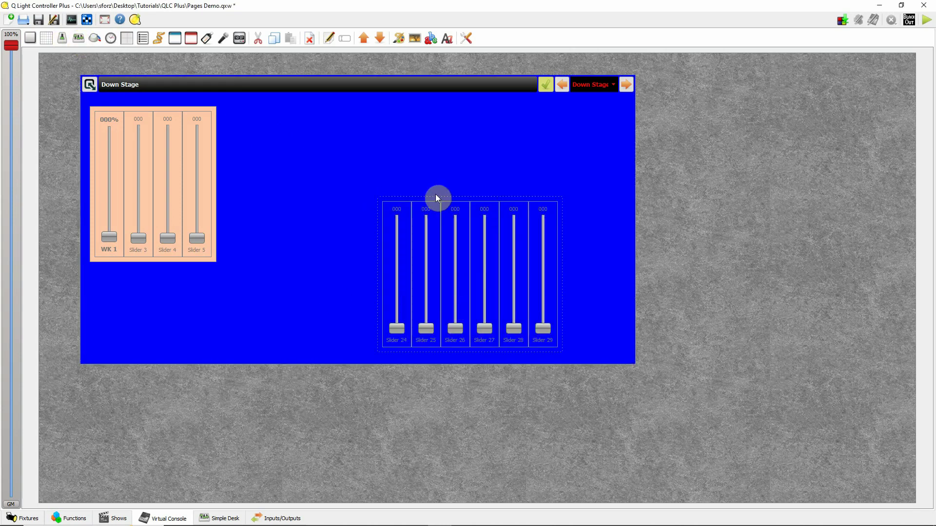
Place the Down Stage matrix beside the work-light sliders and set its background to the light green custom color #91de7a
drag(455, 203, 317, 131)
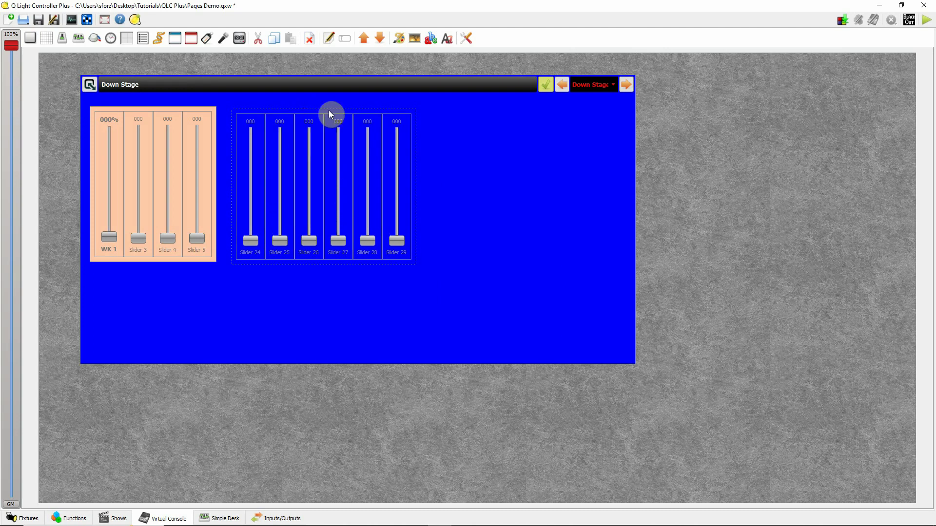
click(399, 39)
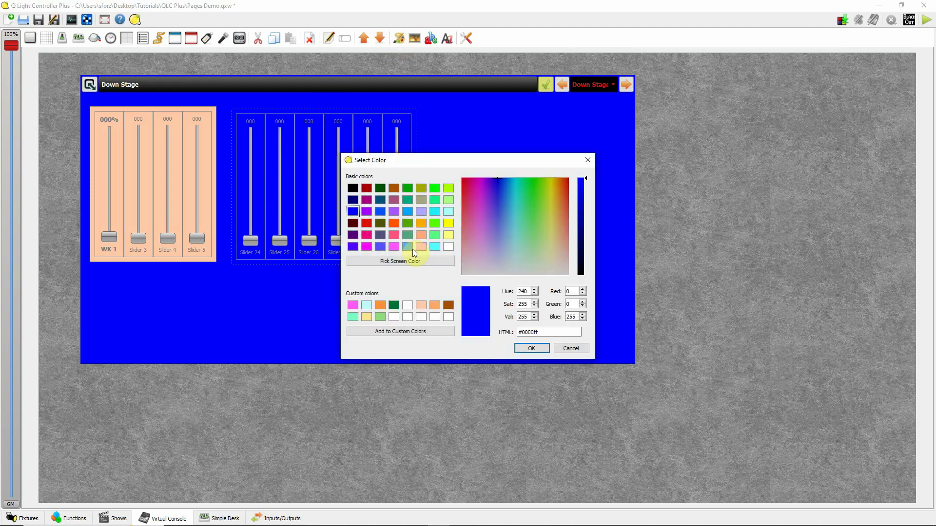
click(381, 317)
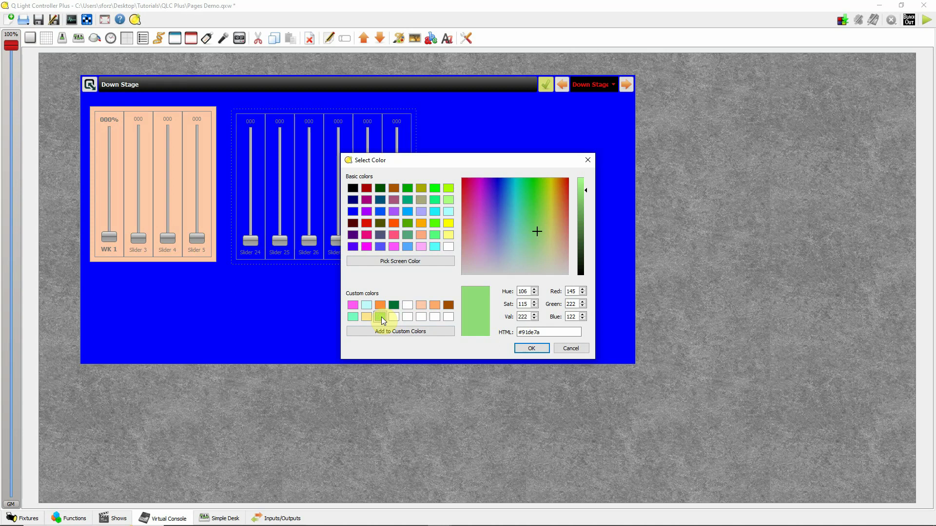
click(542, 350)
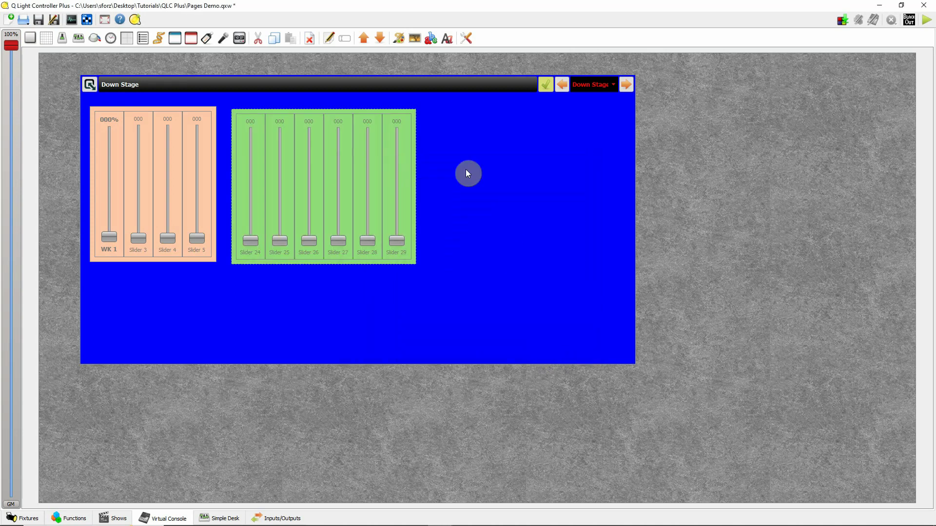
Rename the green matrix's first slider DS 1, with percentage display and level mode controlling the Down Stage #1 dimmer
click(256, 194)
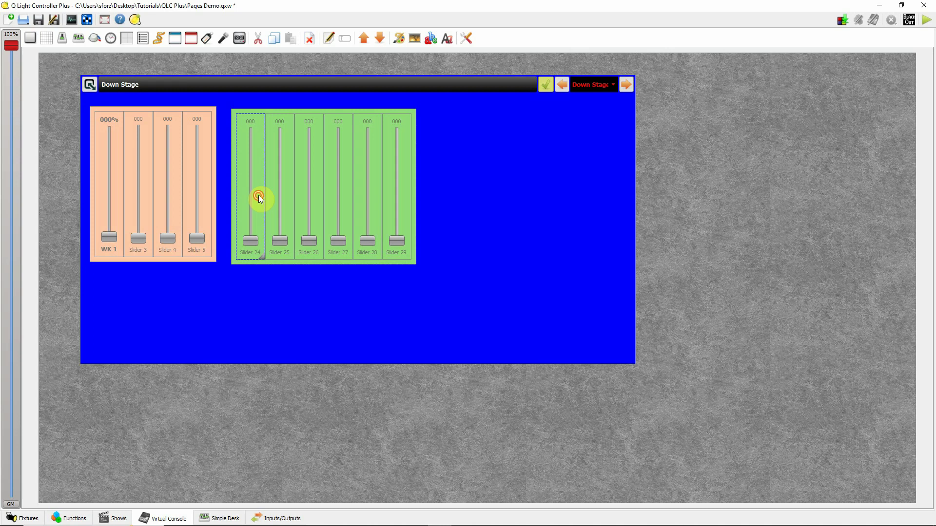
double_click(259, 195)
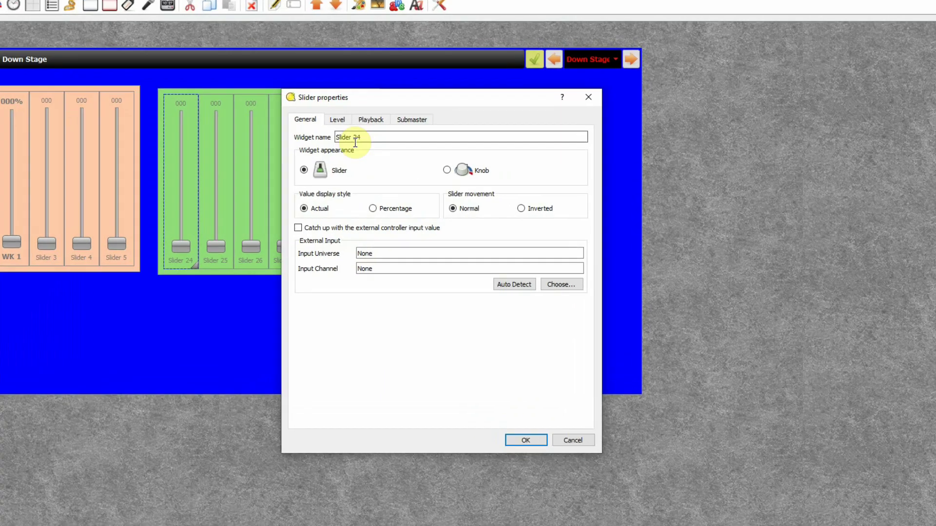
triple_click(355, 139)
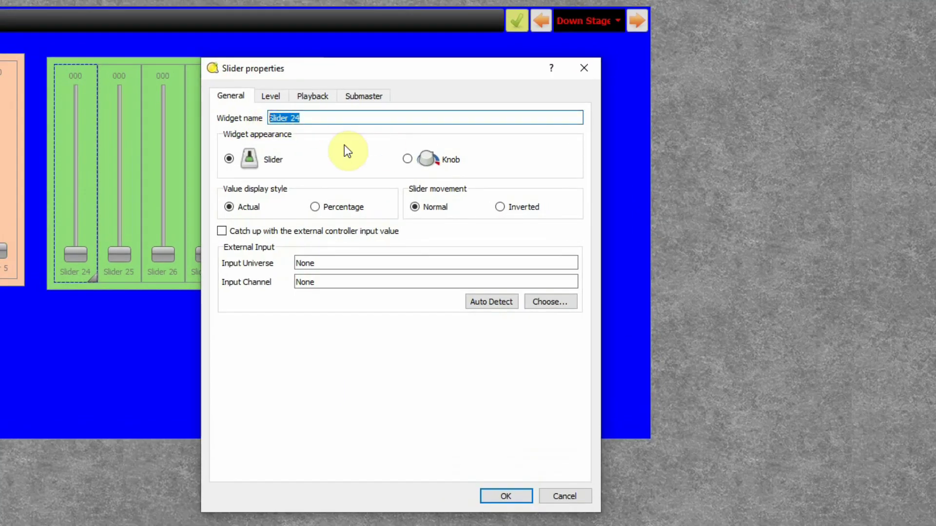
text(DS 1)
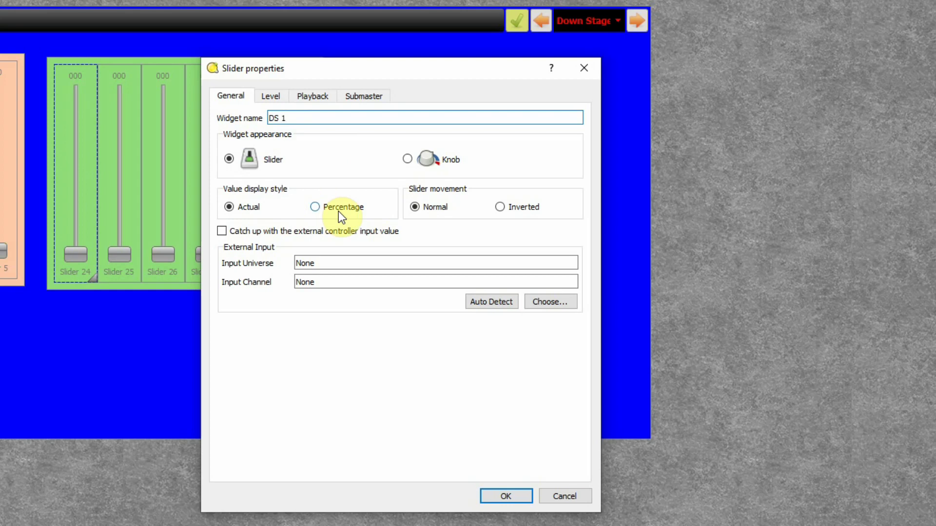
click(314, 206)
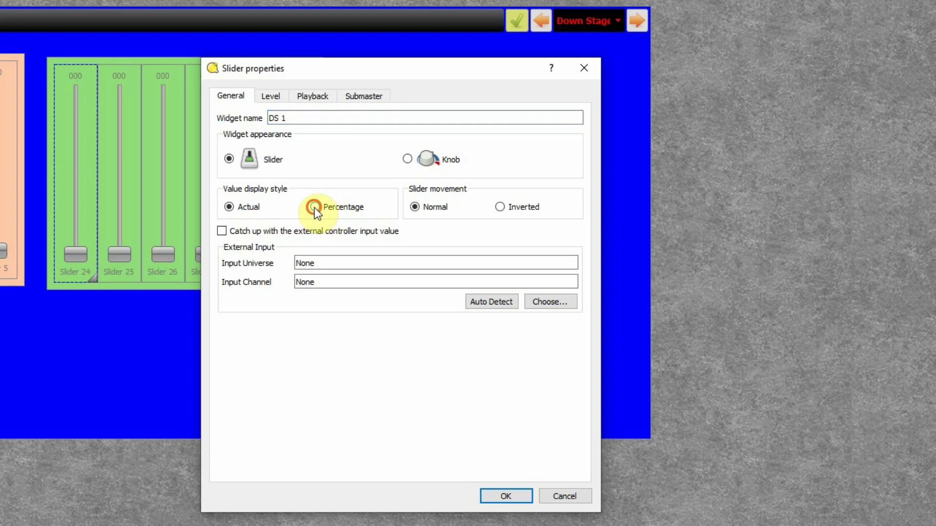
click(272, 97)
click(350, 293)
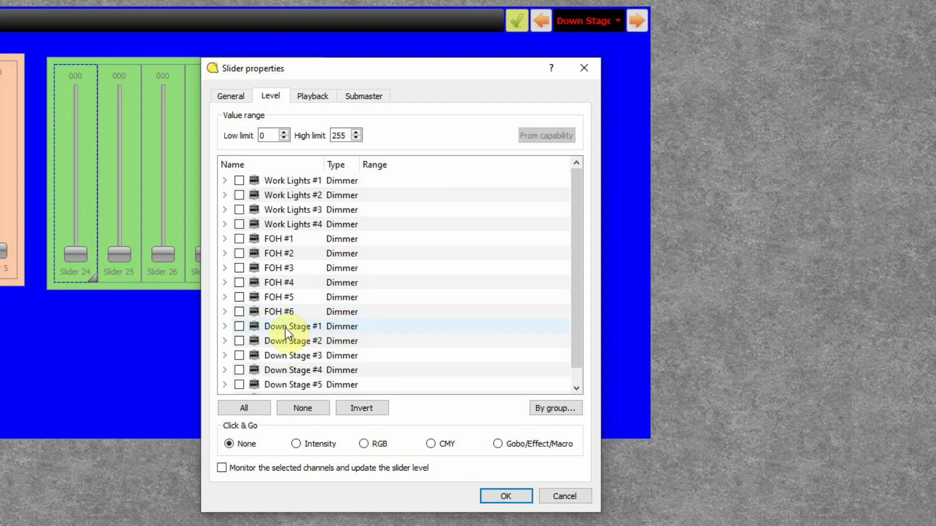
click(239, 327)
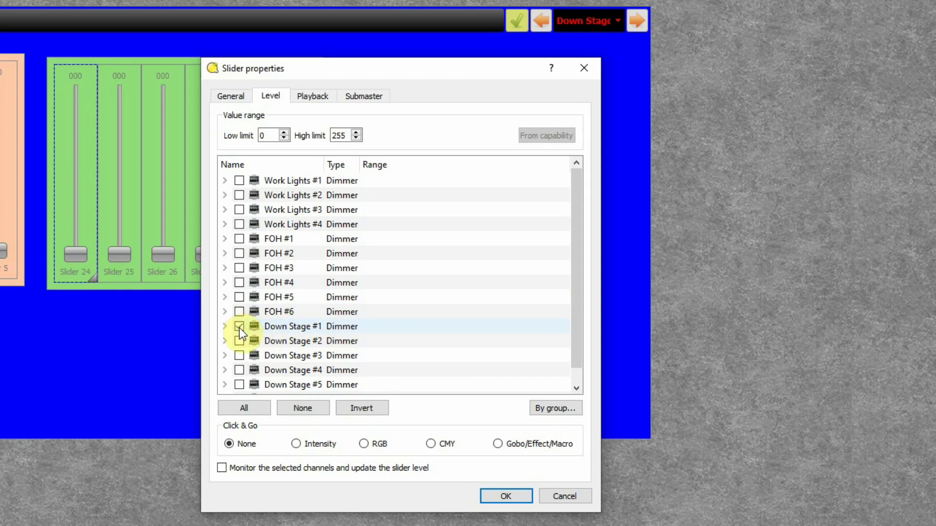
click(520, 498)
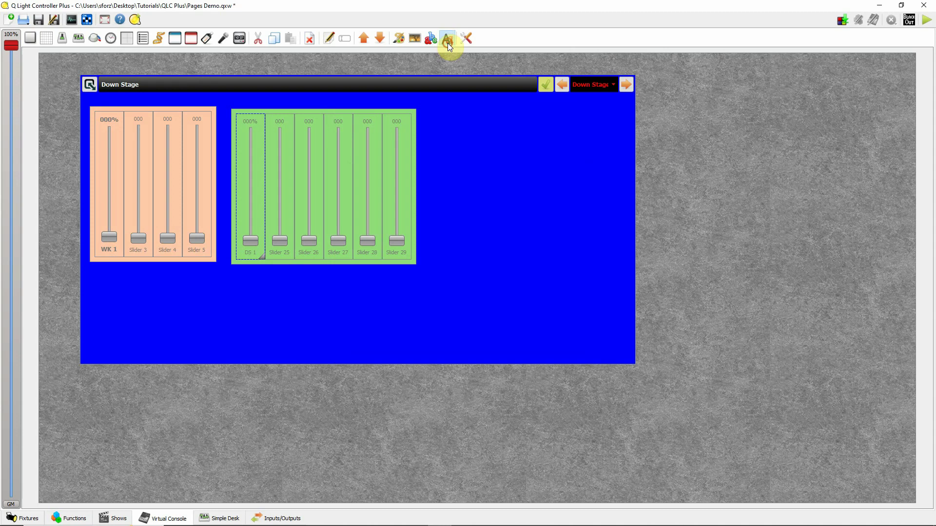
Make the DS 1 slider's font bold, matching the FOH 1 slider's text
click(448, 43)
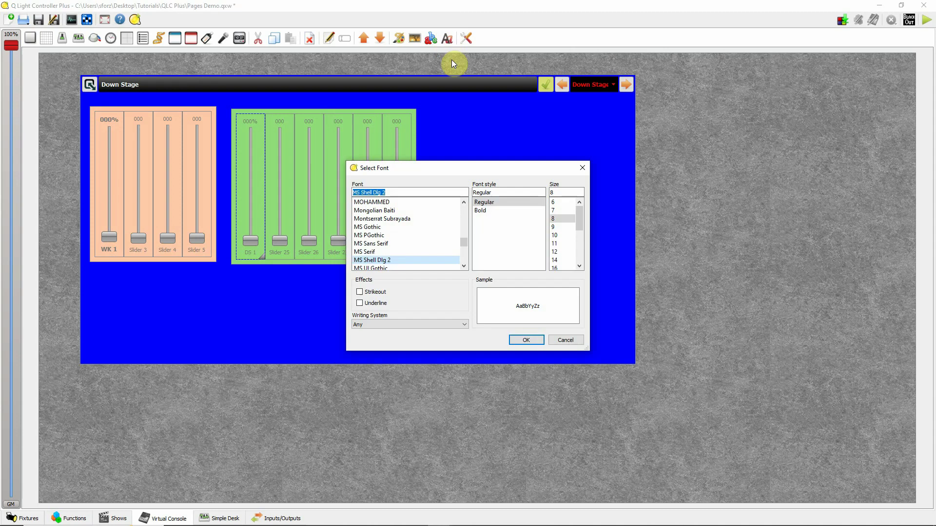
click(488, 209)
click(523, 341)
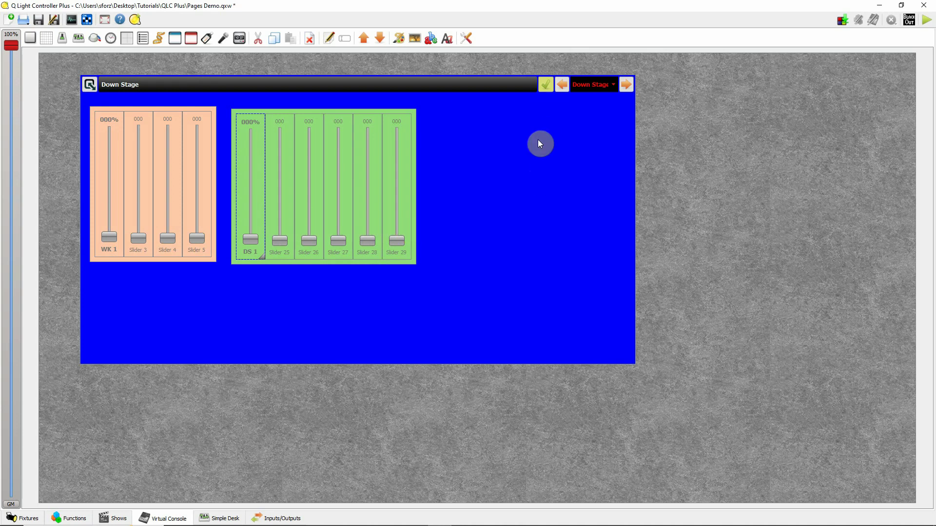
Switch the frame back to the FOH page and forward to Down Stage to compare their slider matrices
click(564, 90)
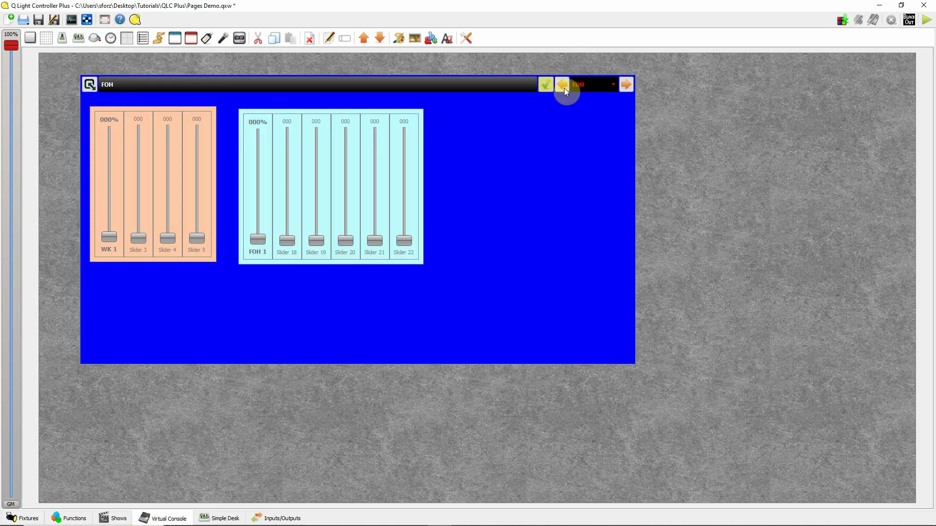
click(626, 84)
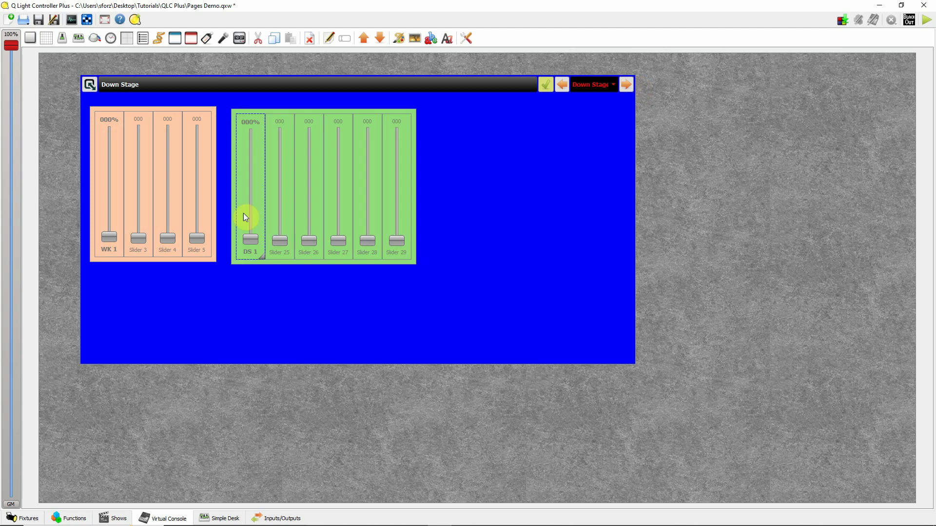
Add a solo frame in the empty blue area of the frame's Buttons page
click(626, 86)
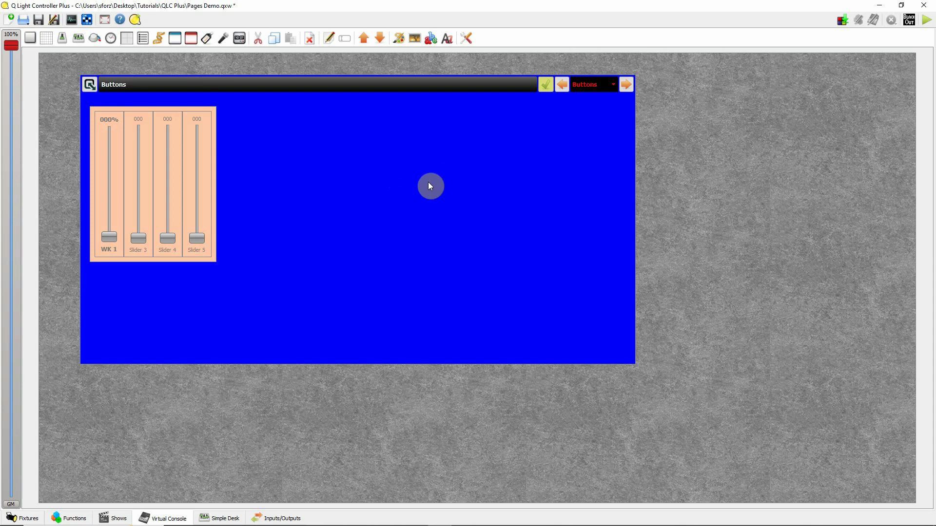
click(352, 215)
click(192, 41)
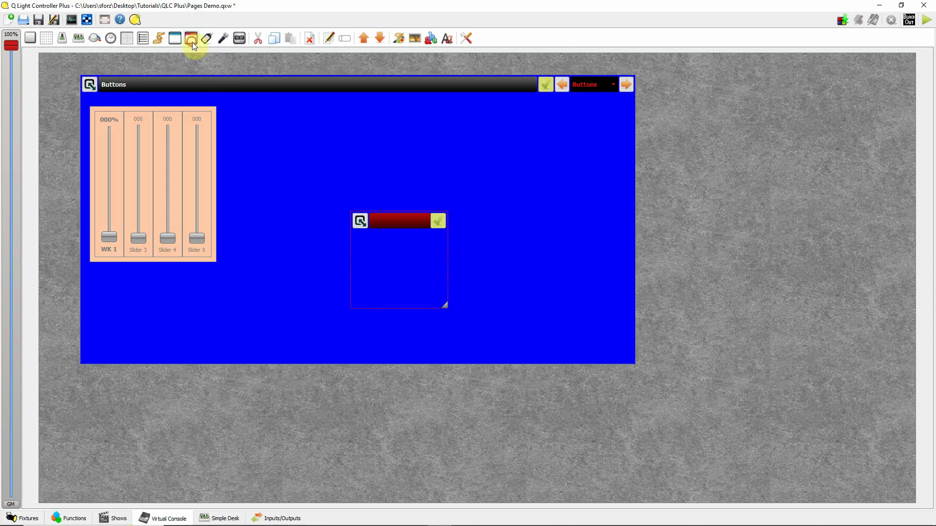
Move the solo frame beside the orange slider matrix and enlarge it to roughly match the matrix's height
drag(395, 219, 288, 116)
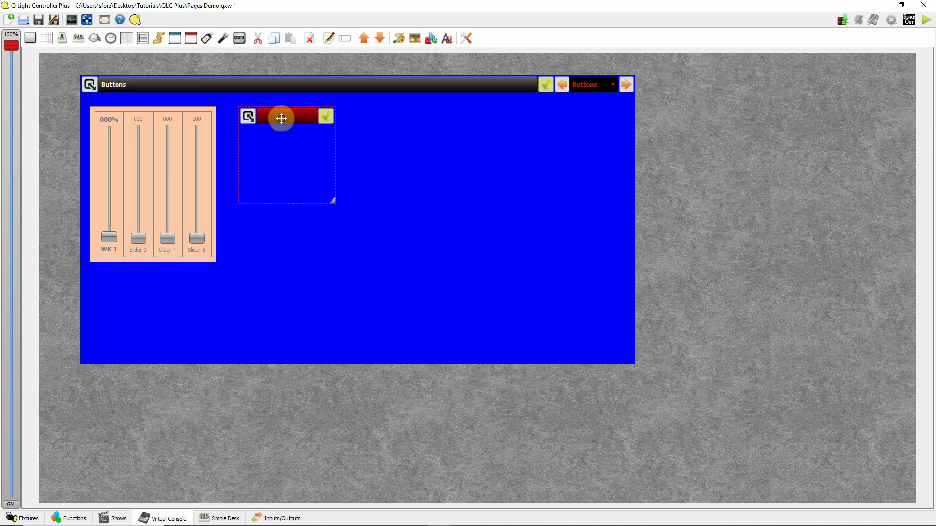
drag(334, 205, 468, 261)
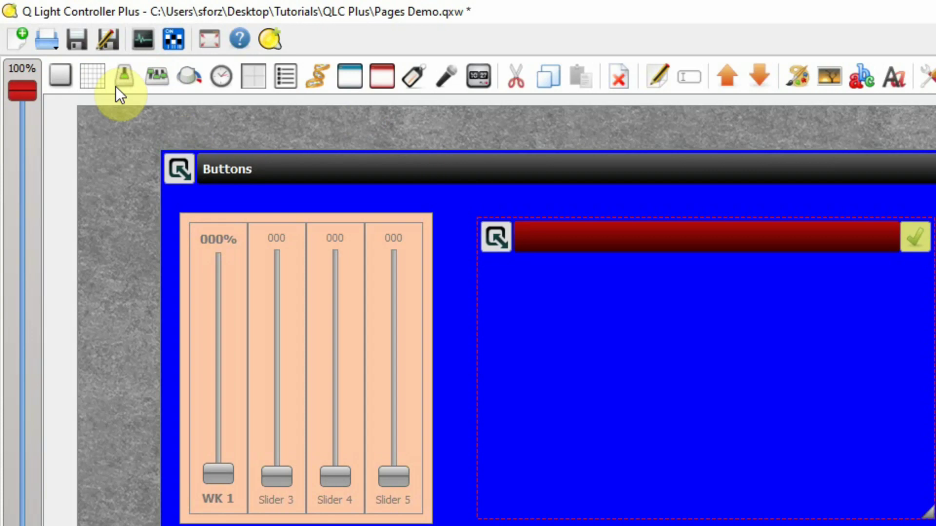
drag(619, 402, 640, 363)
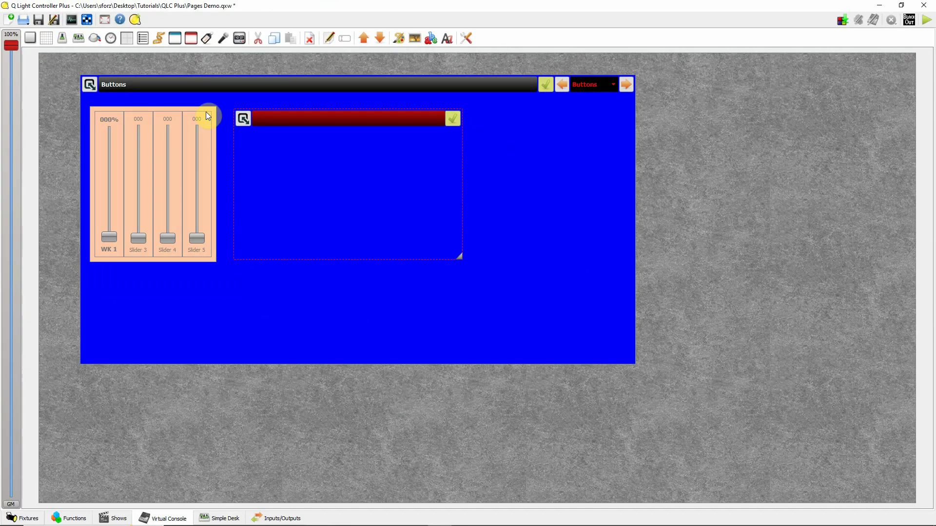
Add a button in the upper-left corner of the solo frame and paste a copy of it alongside to the right
click(28, 37)
drag(343, 191, 263, 168)
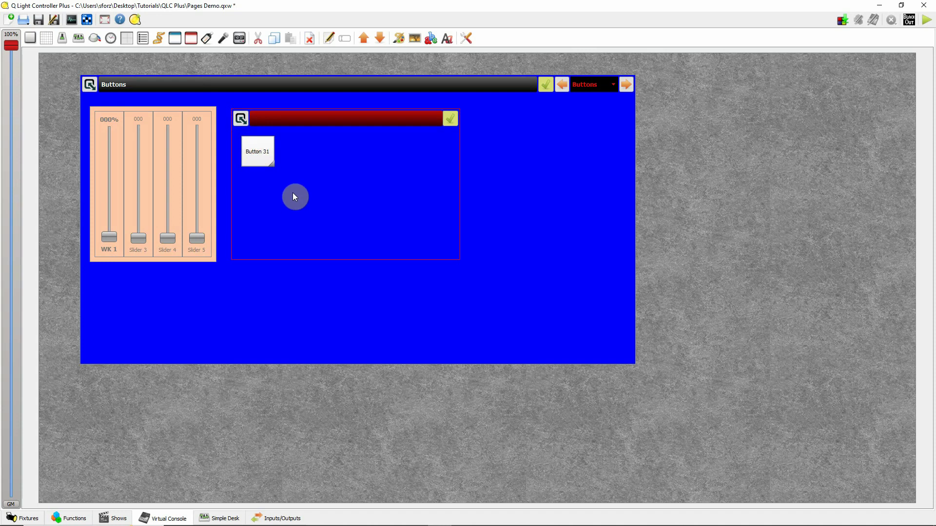
click(322, 168)
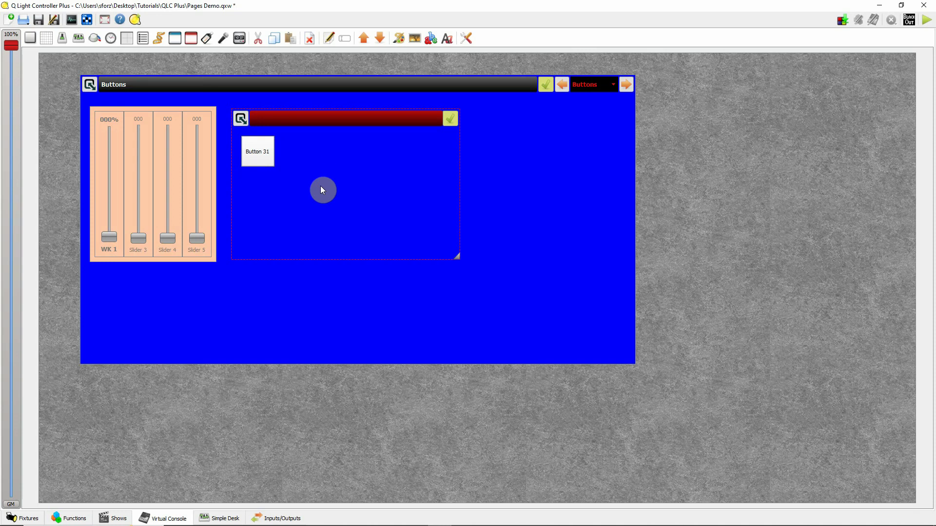
key(ctrl+v)
drag(337, 187, 303, 160)
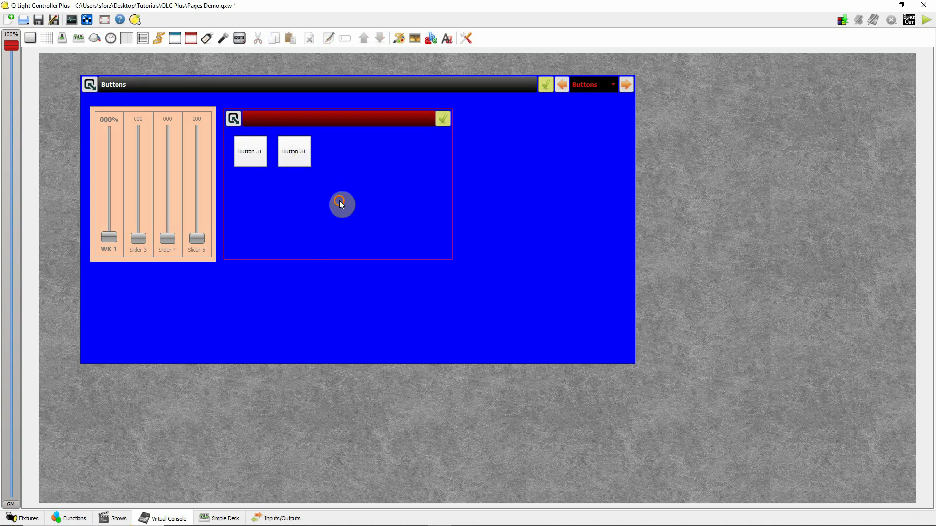
Paste two more button copies to complete a row of four, and shift the solo frame slightly right, away from the slider matrix
click(379, 212)
key(ctrl+v)
drag(369, 224, 344, 150)
click(366, 240)
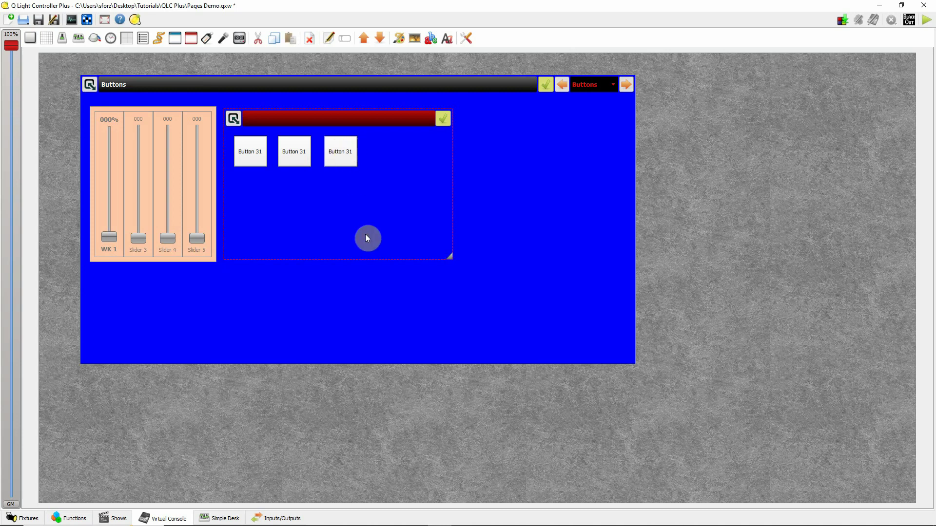
click(331, 214)
key(ctrl+v)
drag(335, 218, 375, 154)
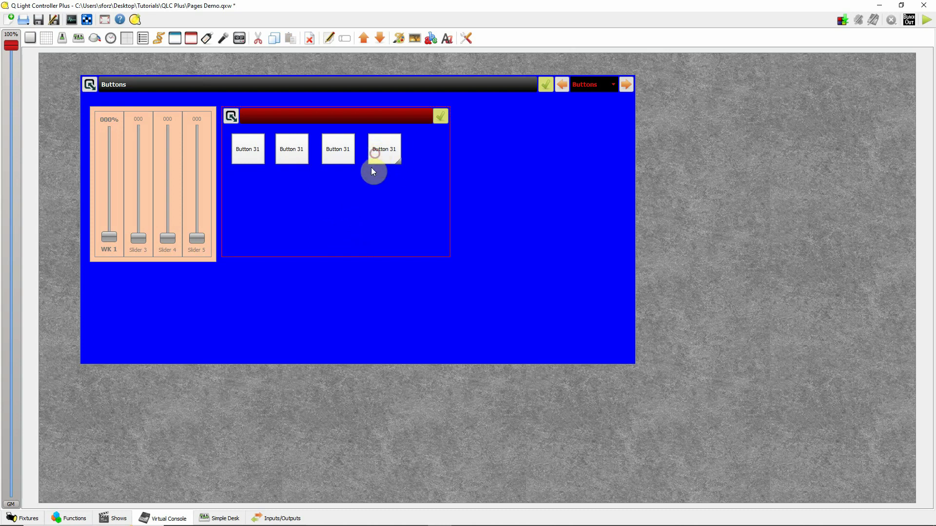
mouse_move(305, 124)
mouse_down()
mouse_move(321, 117)
mouse_move(315, 126)
mouse_up()
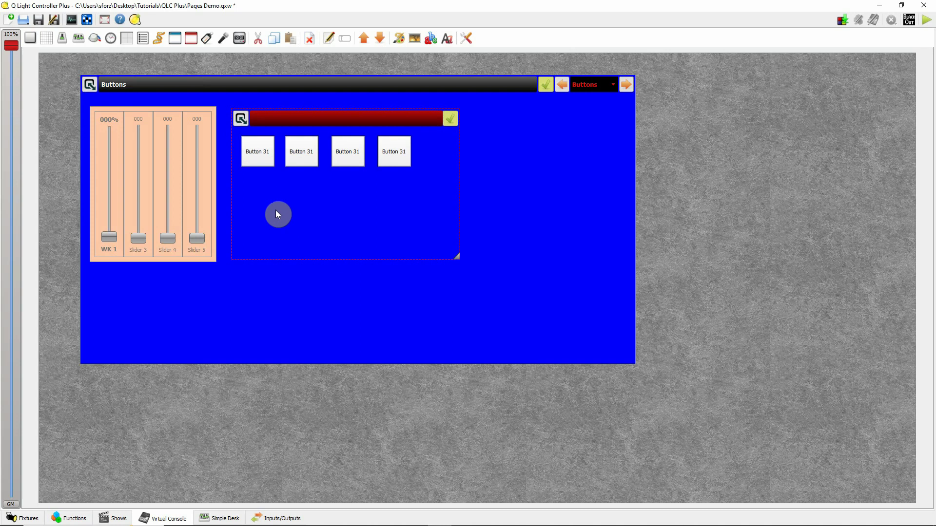
Assign the Work Lights Full scene to the first button in the solo frame and label it WK Full
double_click(262, 157)
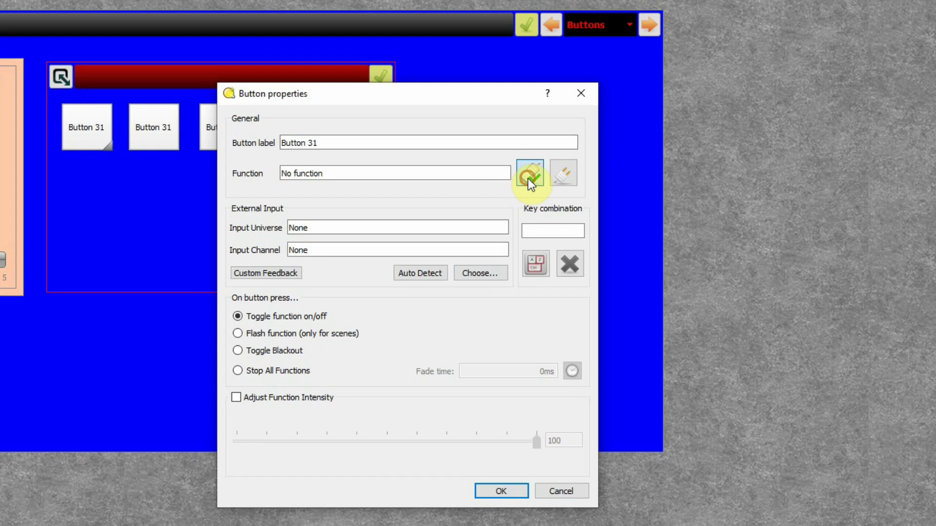
click(529, 175)
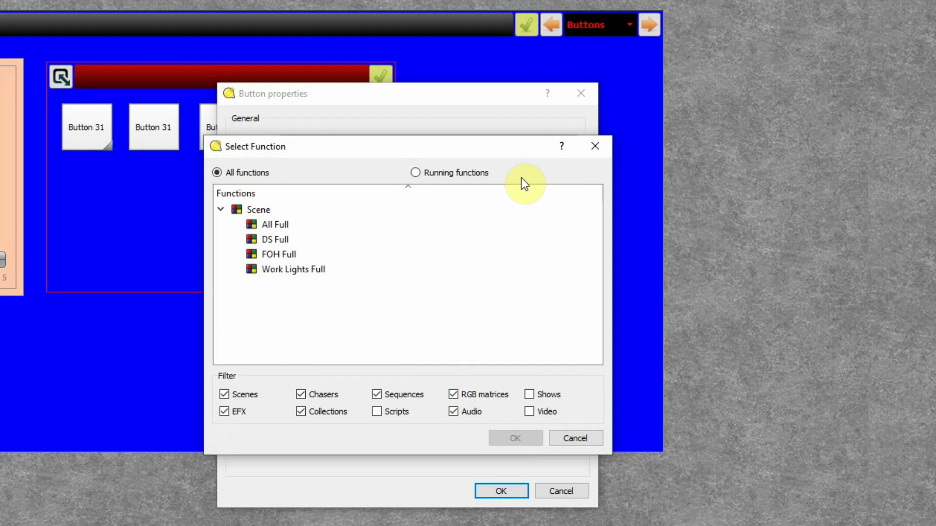
click(303, 271)
click(517, 441)
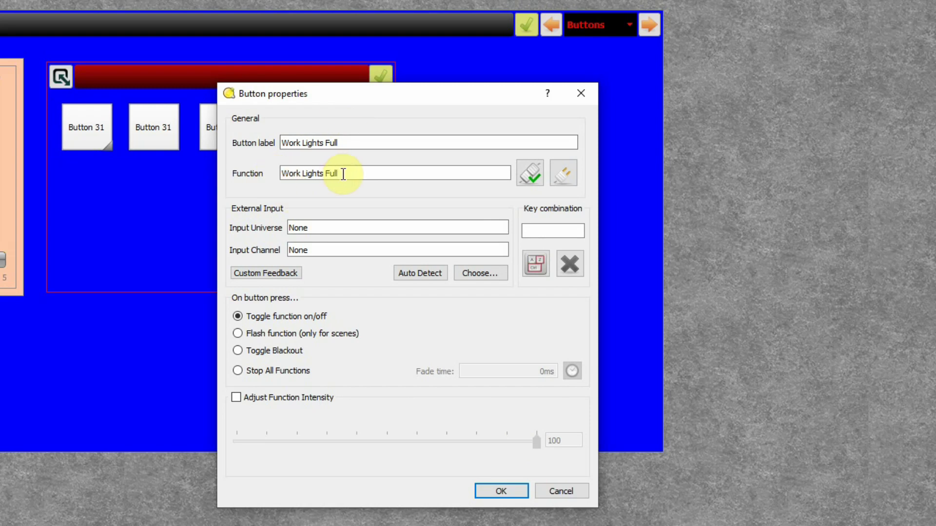
click(326, 141)
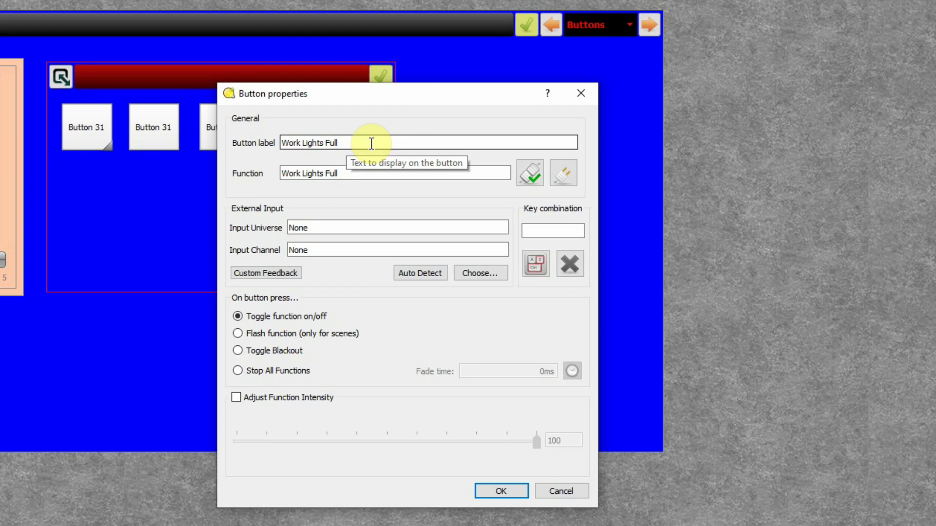
drag(368, 142, 272, 141)
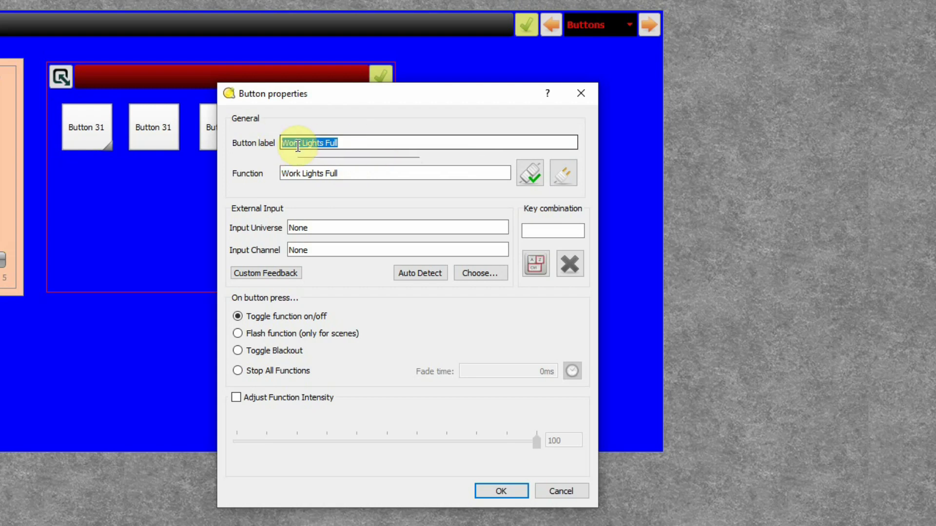
text(WK Full)
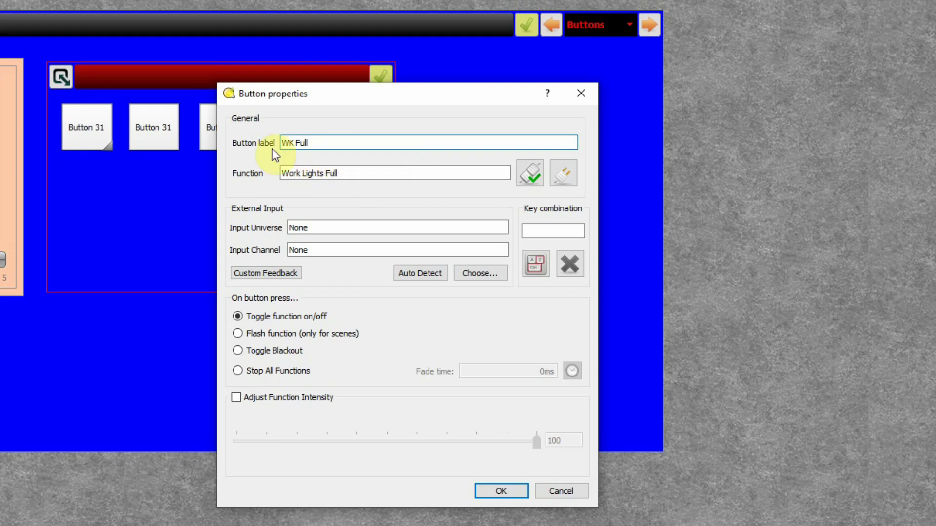
click(515, 490)
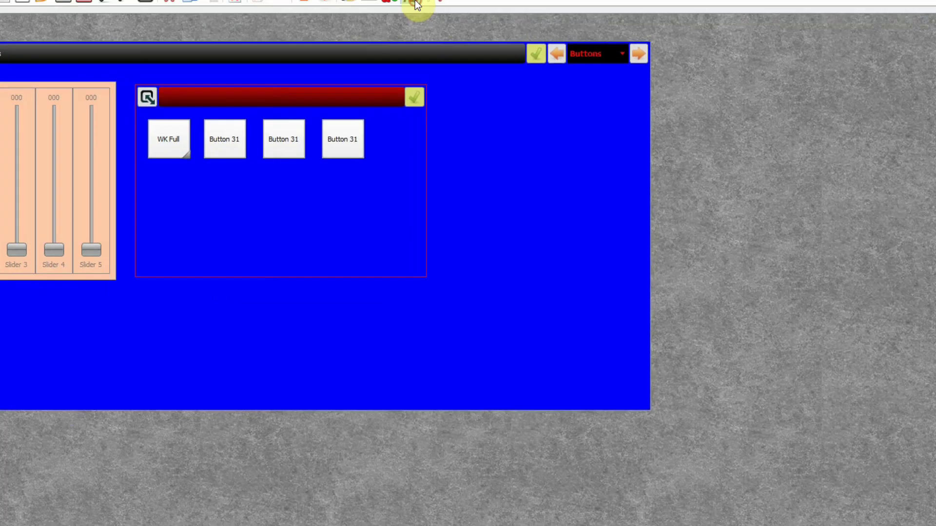
Set the WK Full button's font to bold, size 10
click(375, 0)
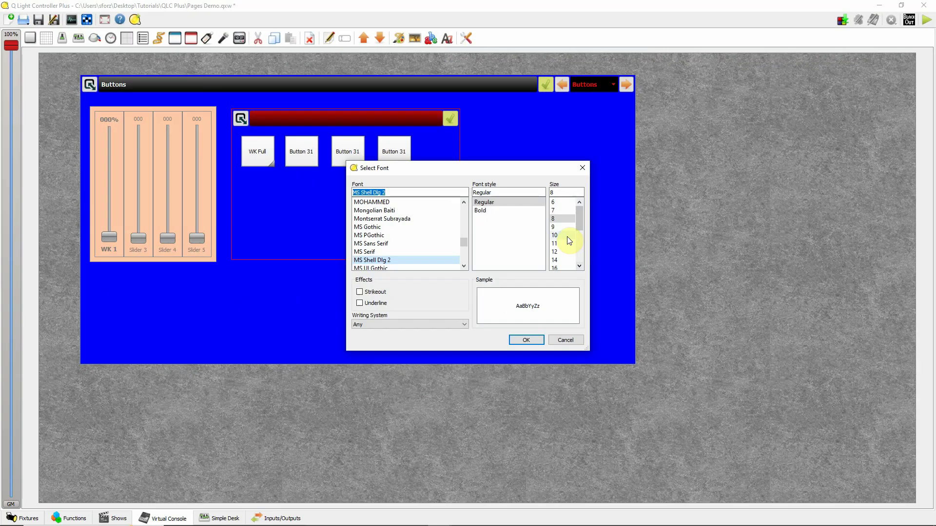
click(555, 235)
click(481, 211)
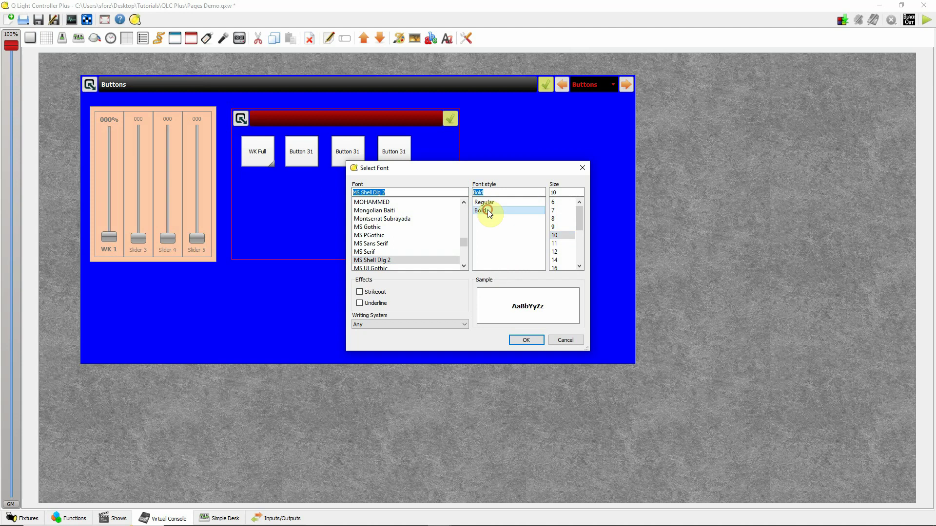
click(527, 340)
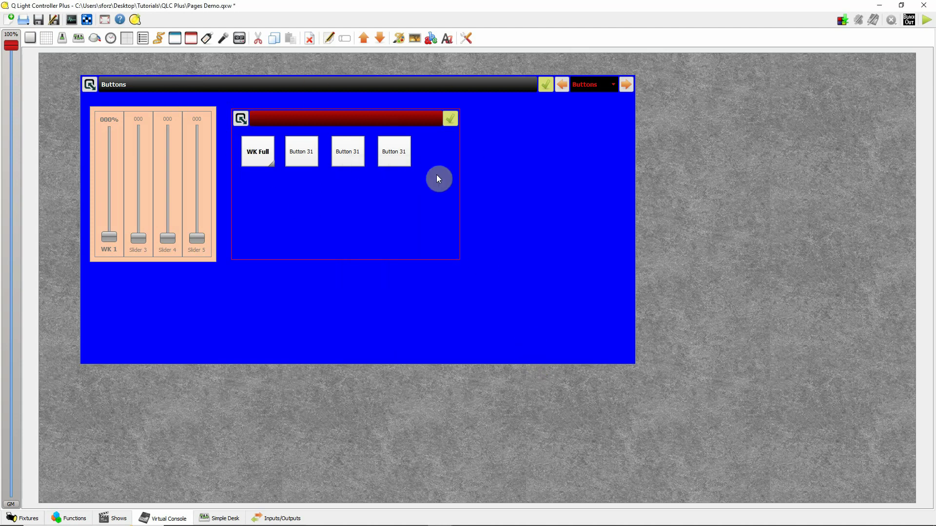
click(257, 152)
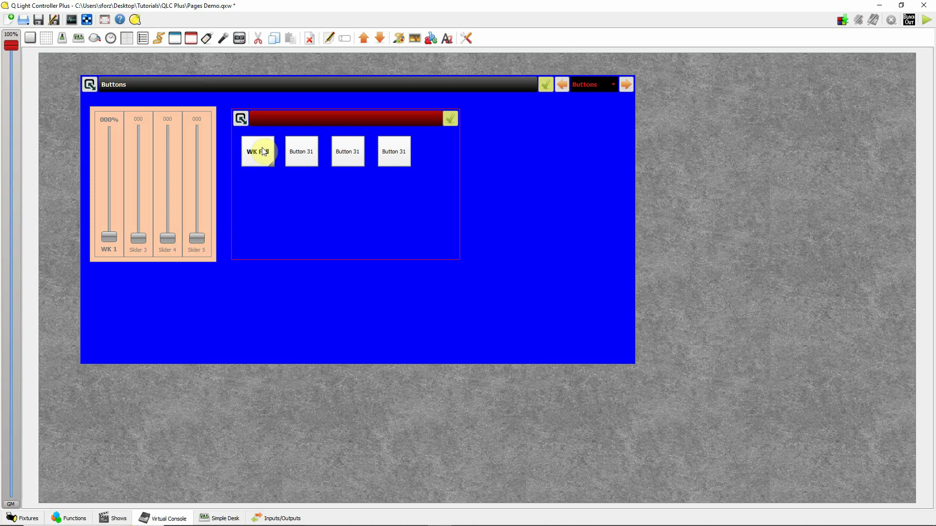
Assign the FOH Full scene to the second button in the solo frame
double_click(306, 161)
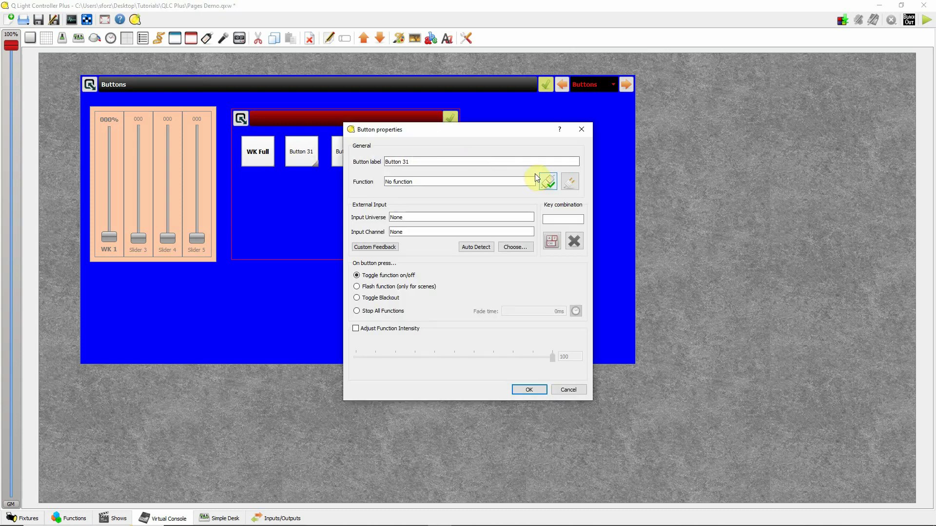
click(546, 183)
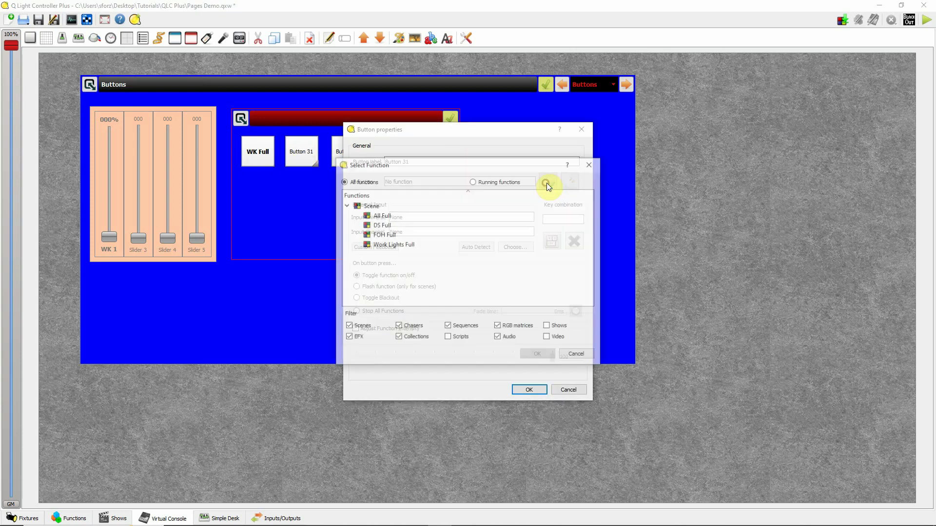
click(391, 236)
click(538, 355)
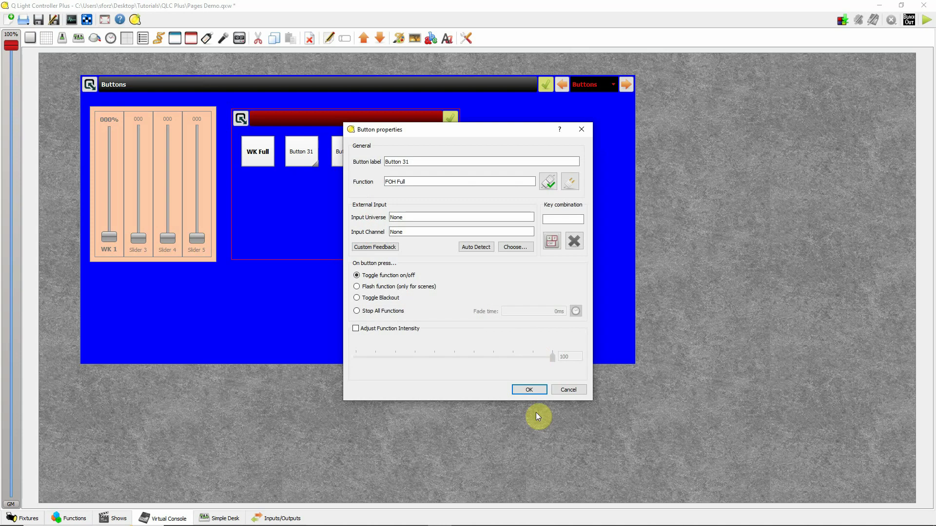
click(529, 390)
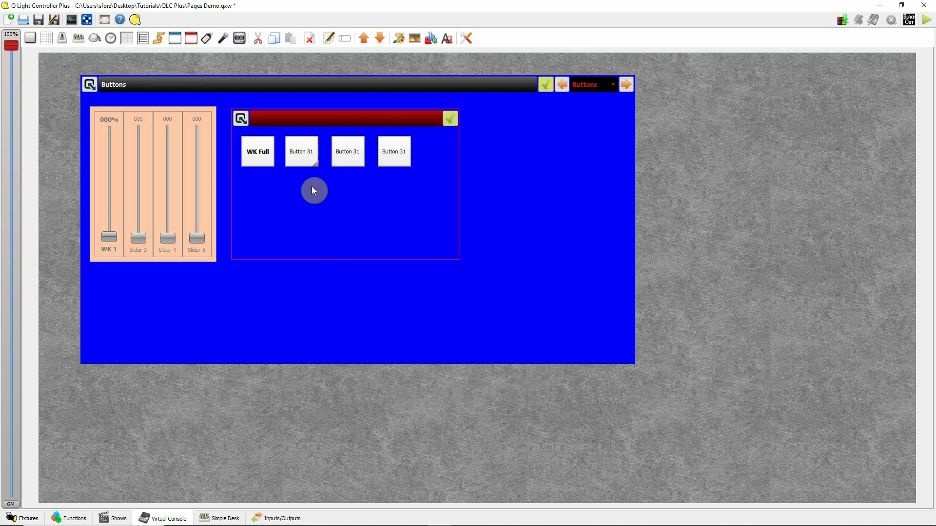
Change the second button's label to FOH Full
double_click(300, 157)
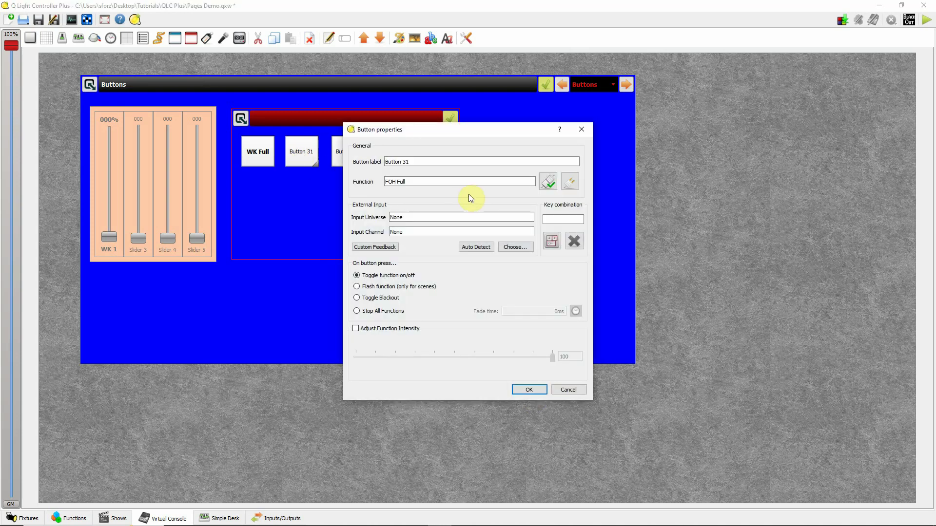
drag(428, 161, 376, 162)
text(FOH Fu)
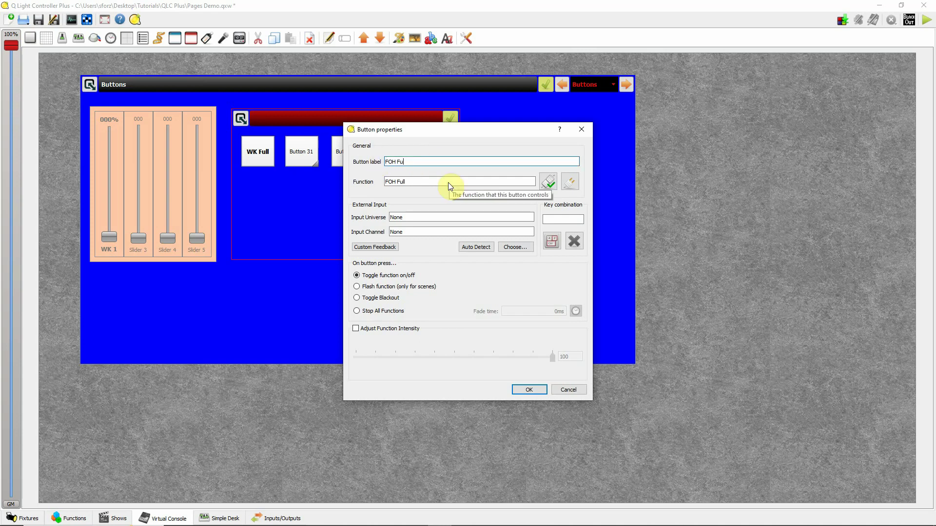
text(ll)
click(537, 391)
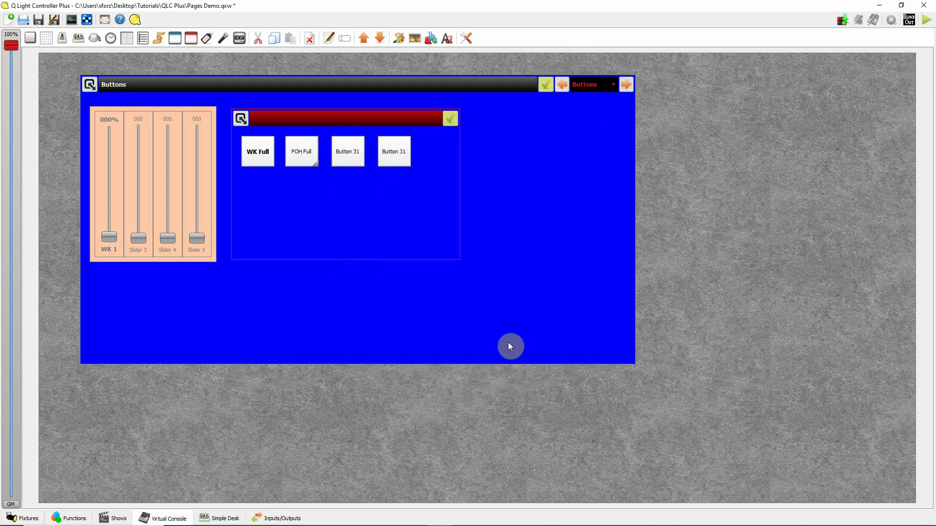
Assign the DS Full scene to the third button in the solo frame and label it DS Full
double_click(360, 152)
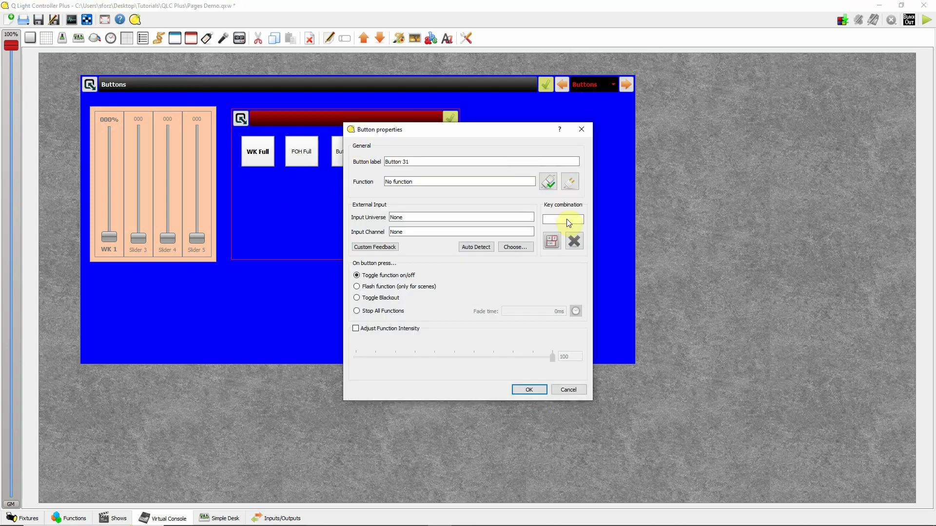
click(547, 181)
click(389, 225)
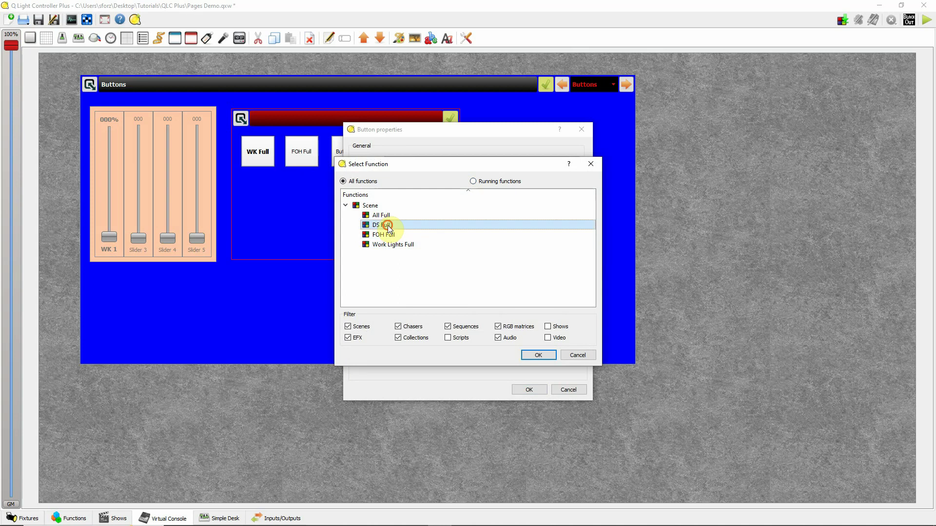
click(536, 358)
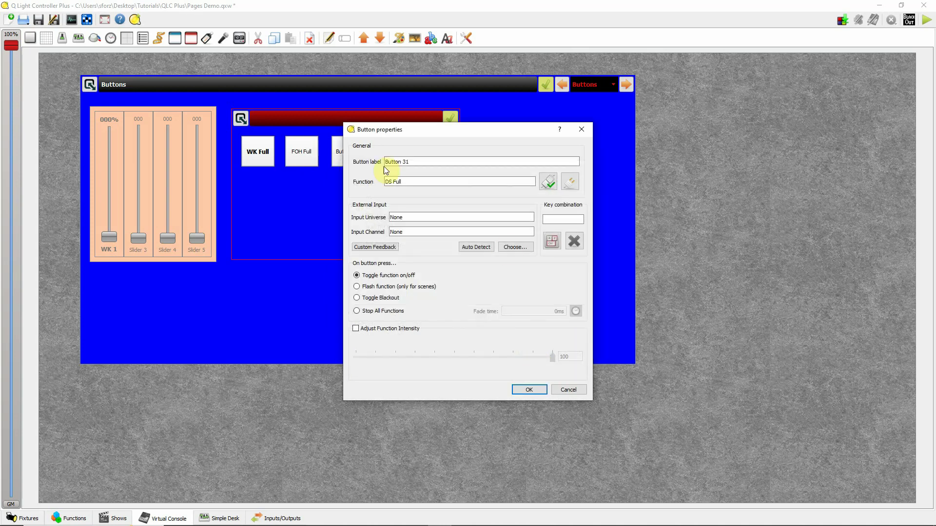
drag(430, 158, 385, 159)
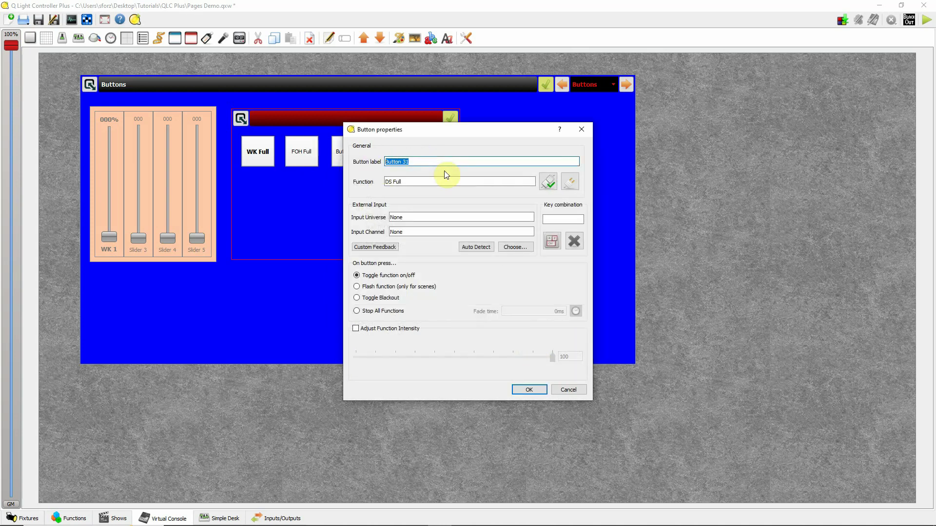
text(DS Full)
click(538, 392)
Assign the All Full scene to the fourth button in the solo frame and label it All Full
double_click(398, 156)
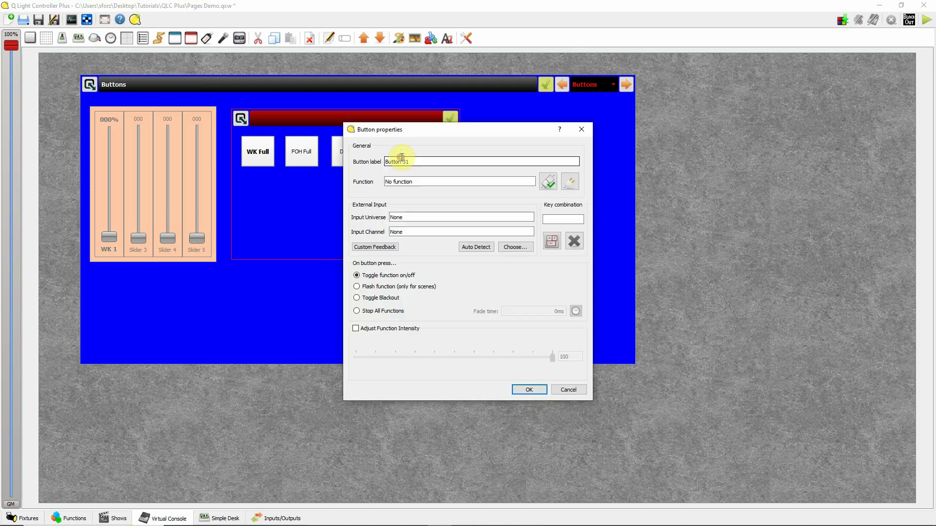
click(552, 182)
click(385, 215)
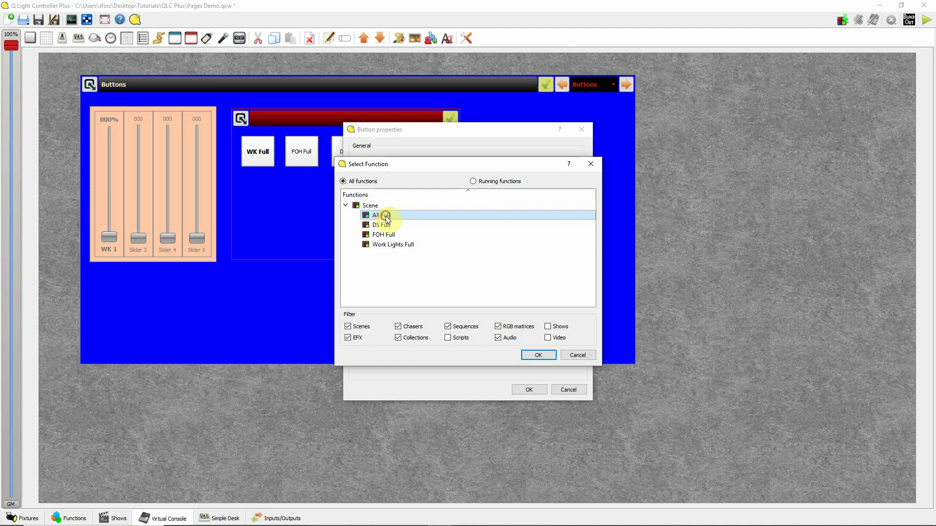
click(546, 355)
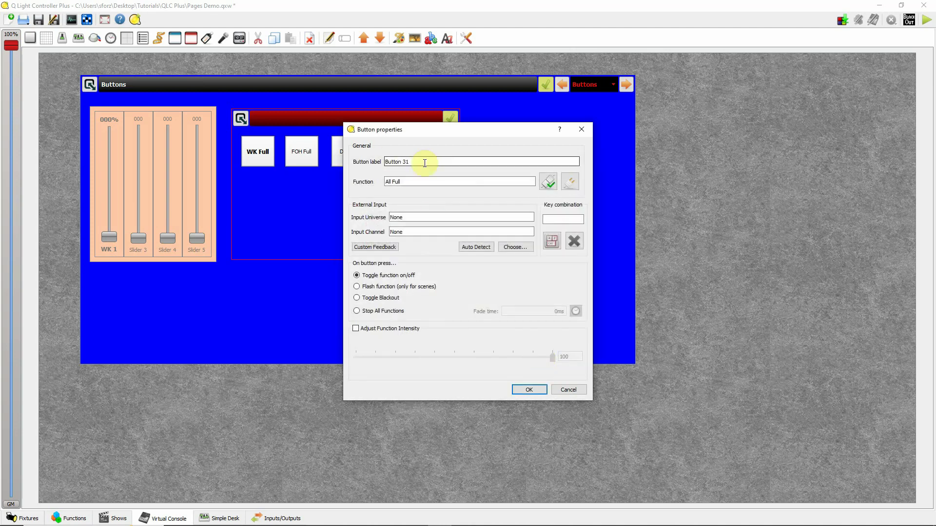
triple_click(427, 163)
text(All Full)
click(531, 390)
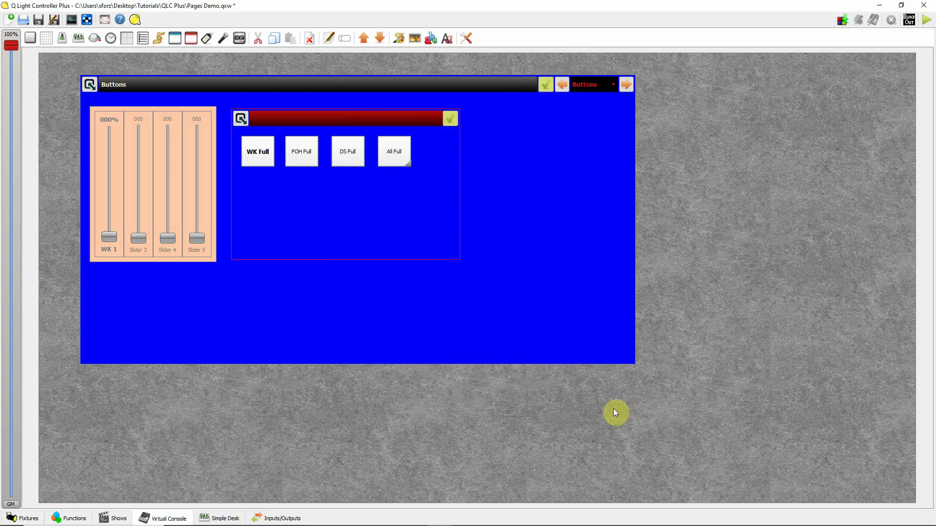
Narrow the multipage frame slightly and cycle through its pages back to the Buttons page
click(538, 310)
drag(632, 359, 619, 366)
click(609, 84)
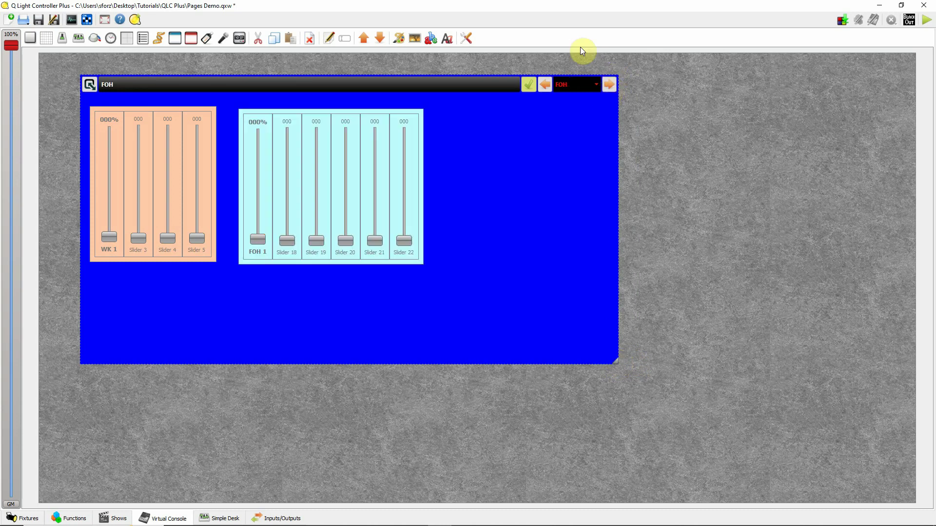
click(609, 84)
click(609, 84)
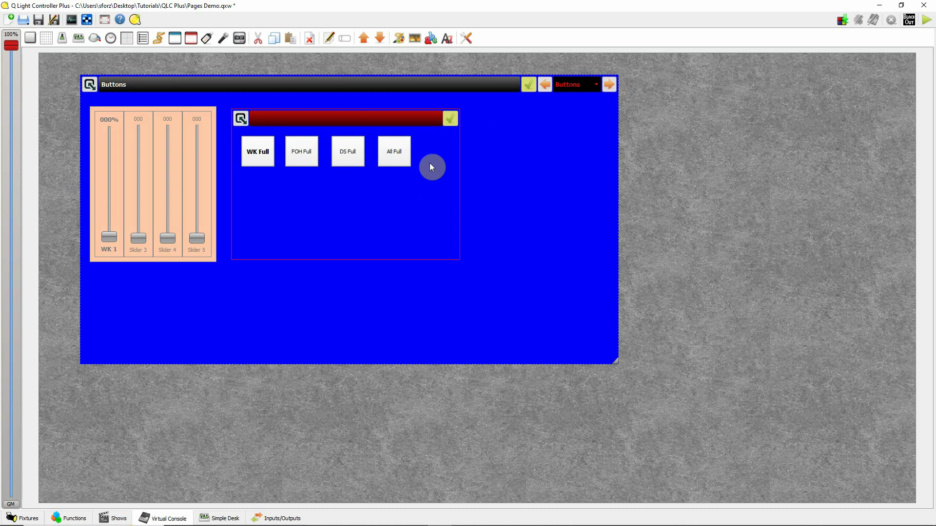
Shrink the solo frame to fit around its four buttons and set its background colour to dark red #aa0000
click(403, 126)
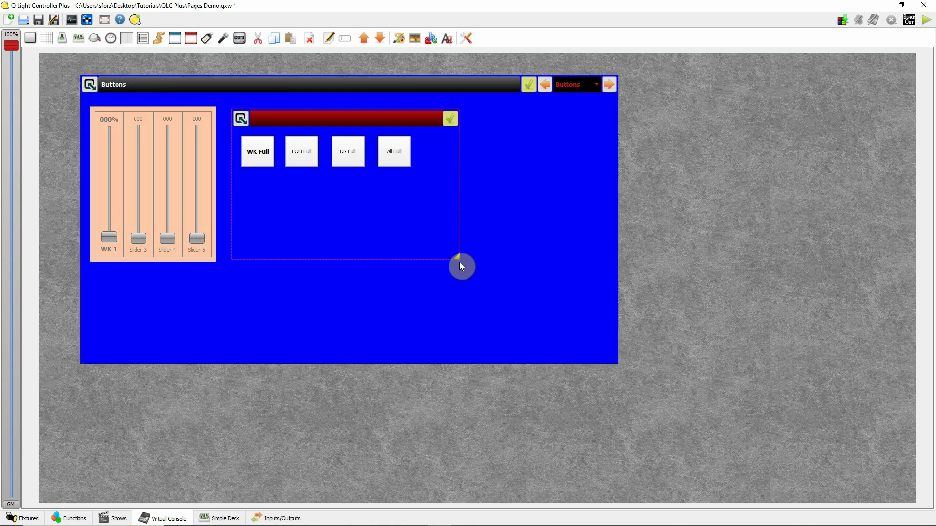
drag(459, 258, 419, 183)
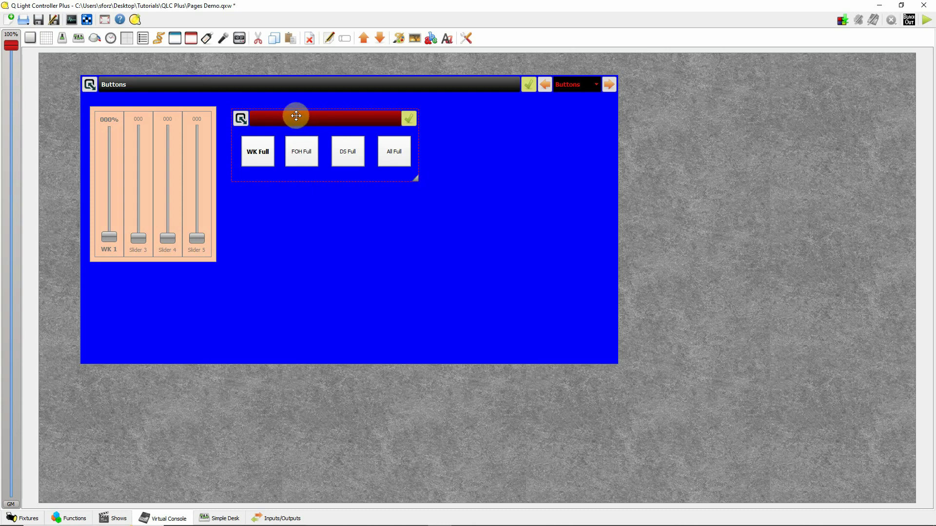
click(402, 40)
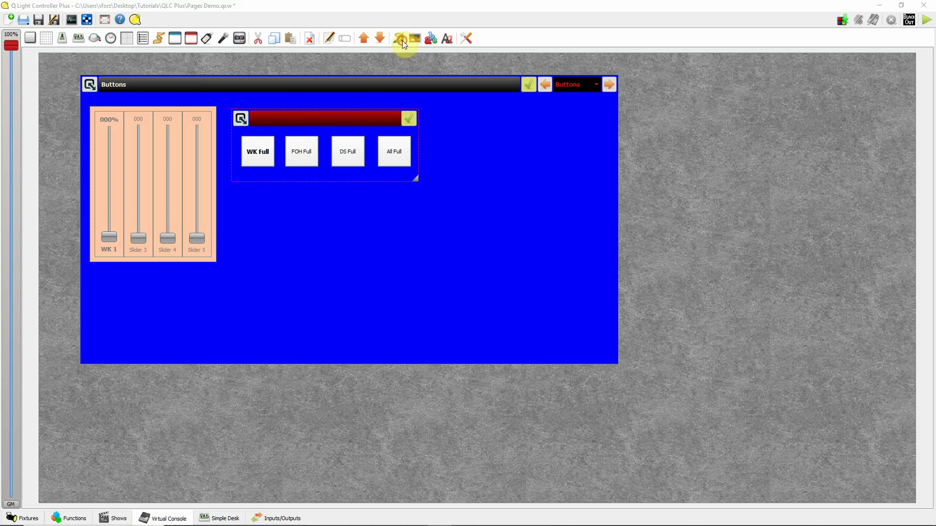
click(366, 190)
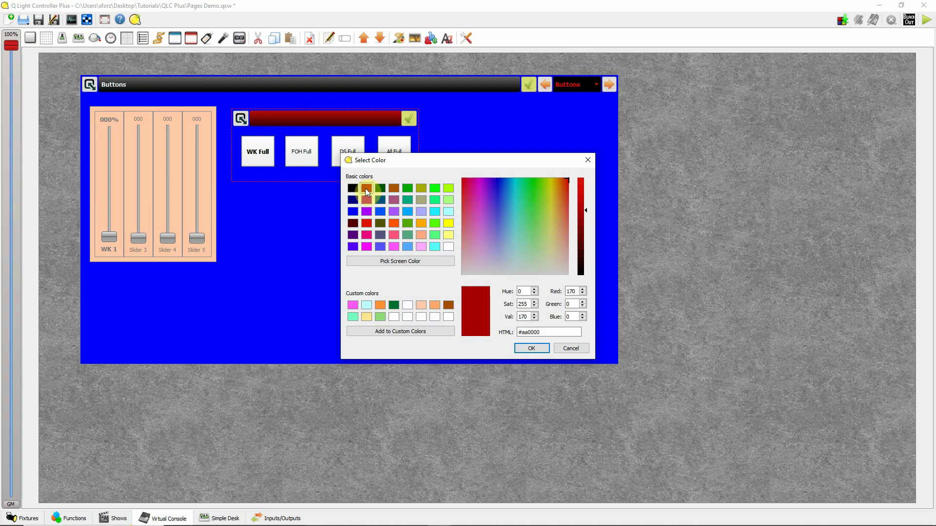
click(532, 347)
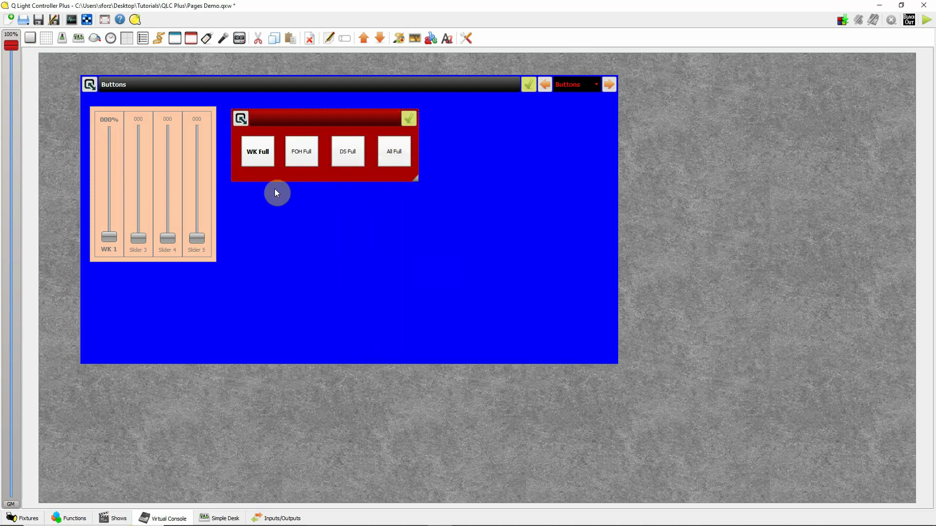
click(305, 241)
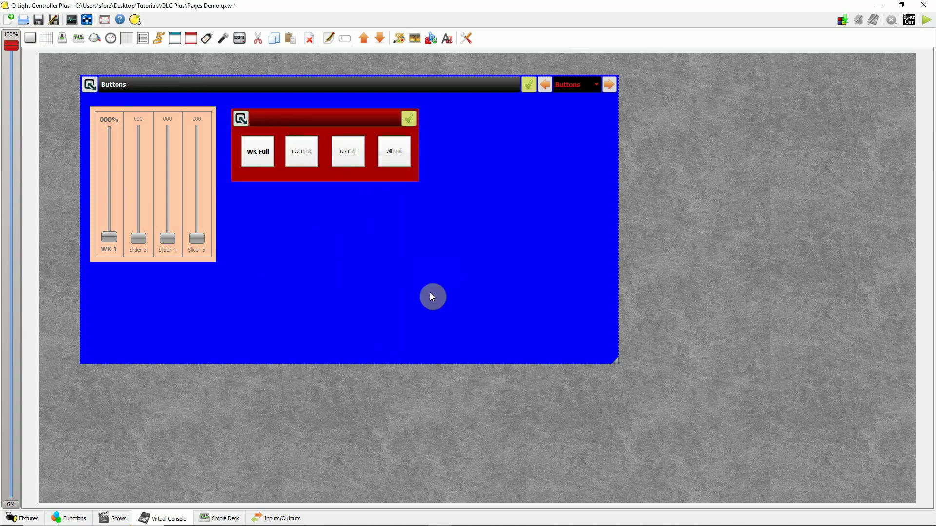
Shrink the multipage frame to fit closely around the FOH page's slider matrices and check the fit on the other pages
click(609, 85)
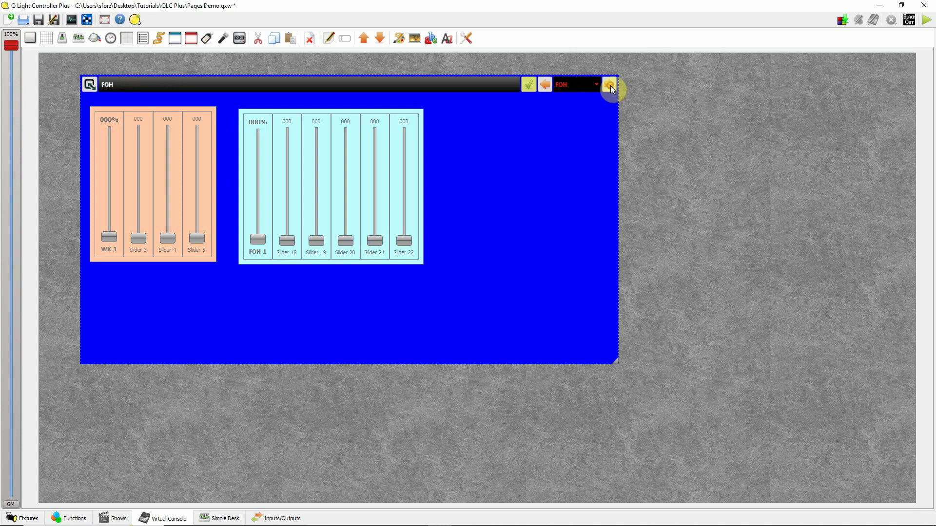
click(609, 85)
click(609, 85)
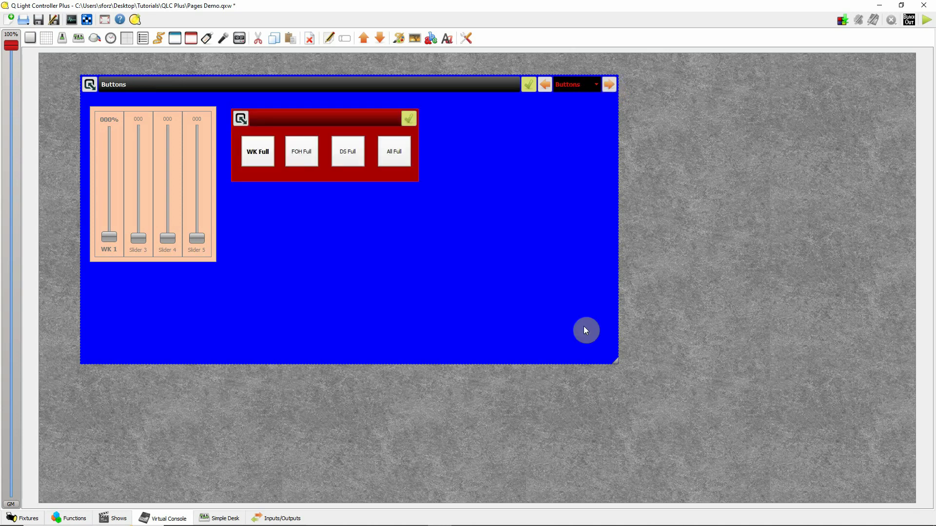
click(609, 85)
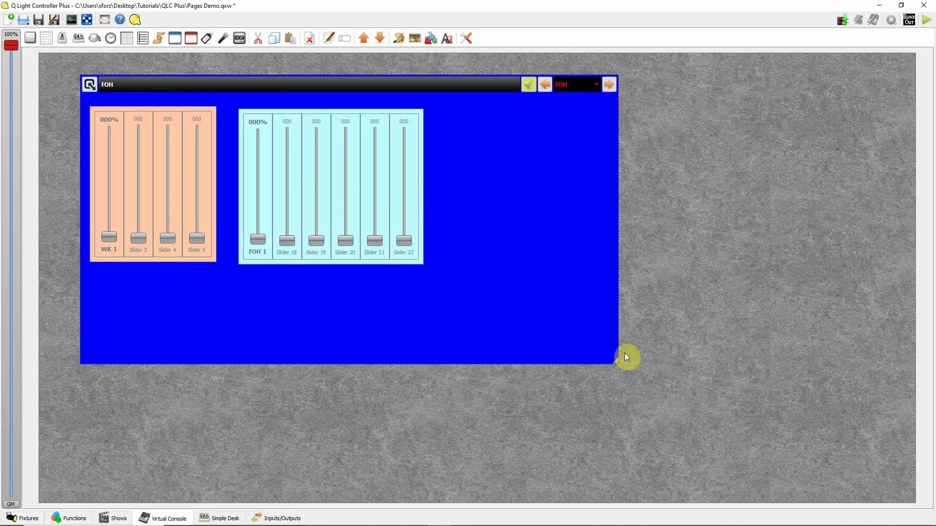
drag(616, 363, 435, 286)
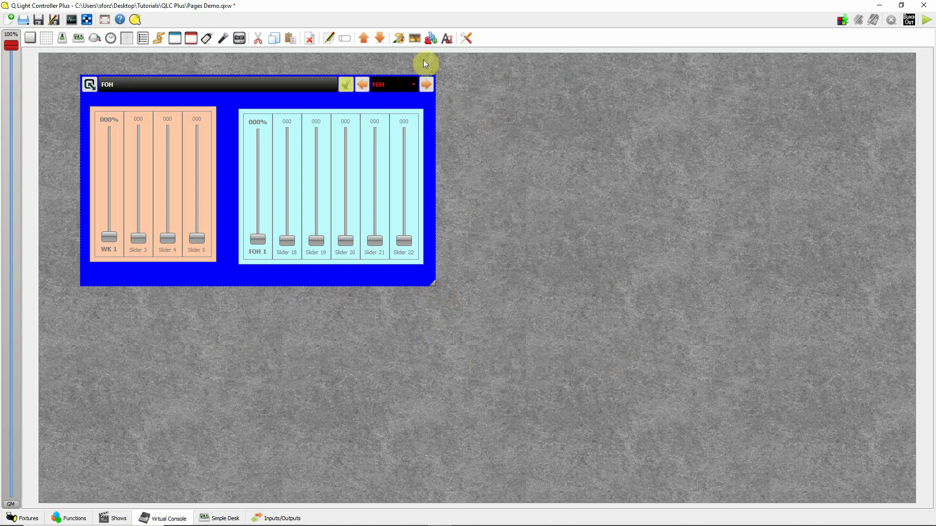
click(426, 84)
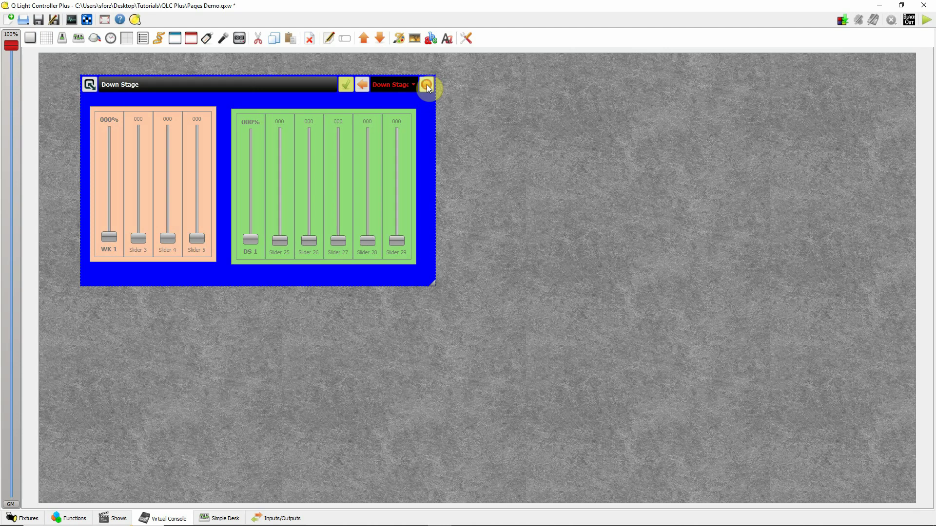
click(427, 85)
click(426, 85)
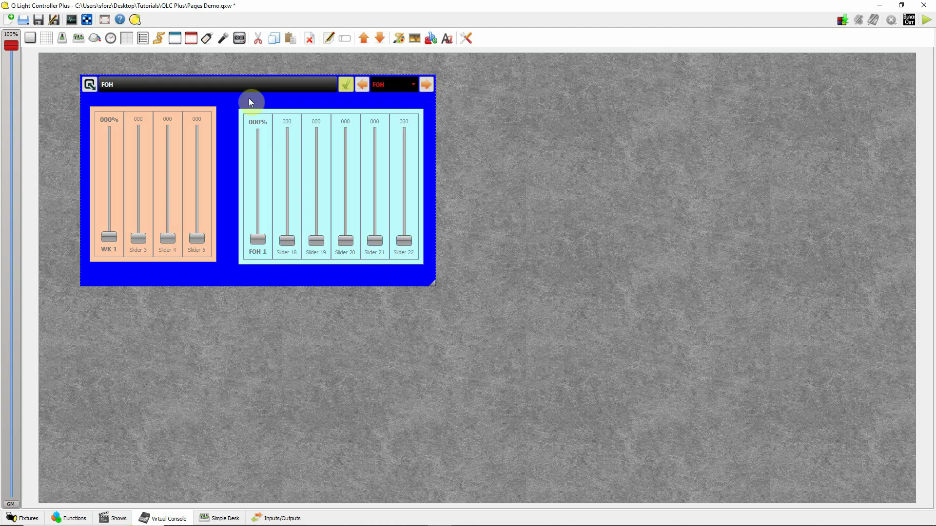
Disable Allow resizing for the multipage frame and move the frame slightly toward the console's upper-left corner
double_click(257, 82)
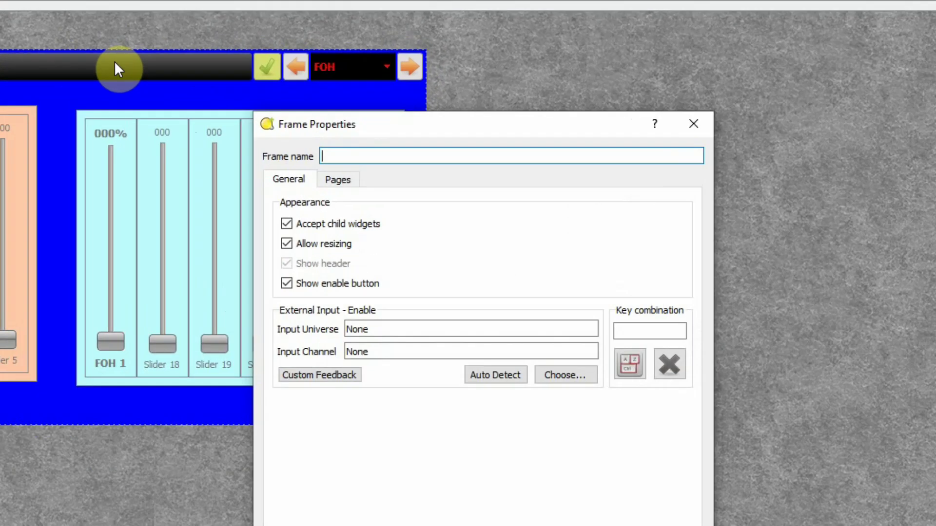
click(286, 244)
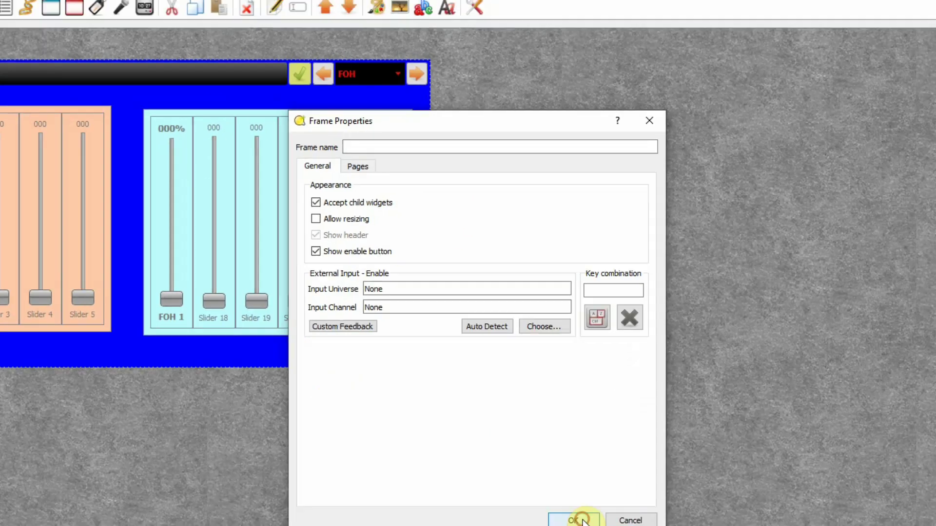
click(580, 518)
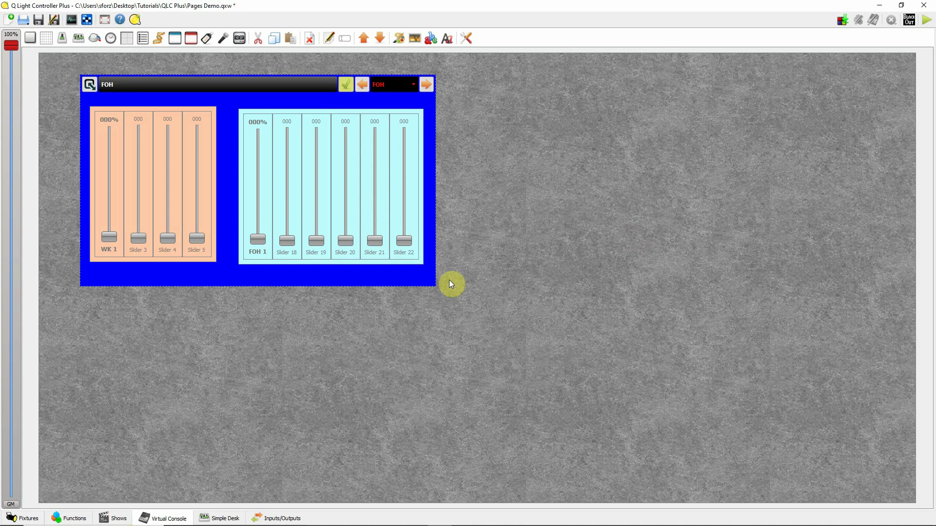
mouse_move(409, 274)
mouse_down()
mouse_move(430, 282)
mouse_move(397, 277)
mouse_up()
Re-enable Allow resizing for the multipage frame and make the frame slightly smaller
double_click(257, 87)
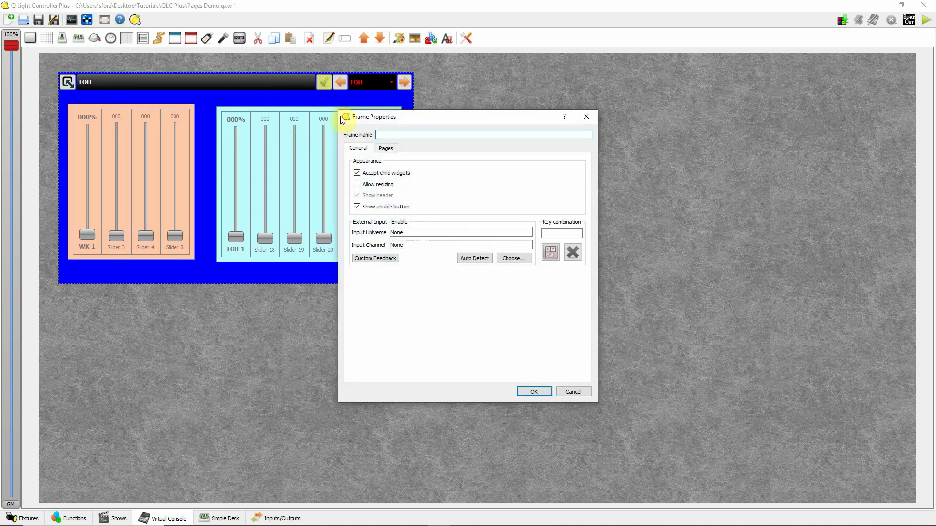
click(356, 184)
click(356, 185)
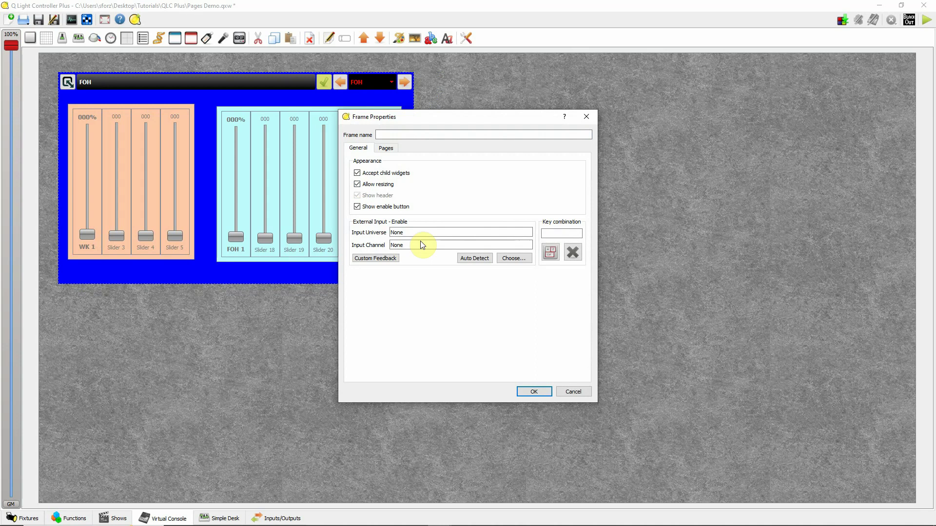
click(534, 393)
mouse_move(416, 279)
mouse_down()
mouse_move(479, 319)
mouse_move(376, 231)
mouse_move(482, 344)
mouse_move(415, 287)
mouse_up()
Disable Allow resizing for the multipage frame and page through it back to FOH
double_click(267, 91)
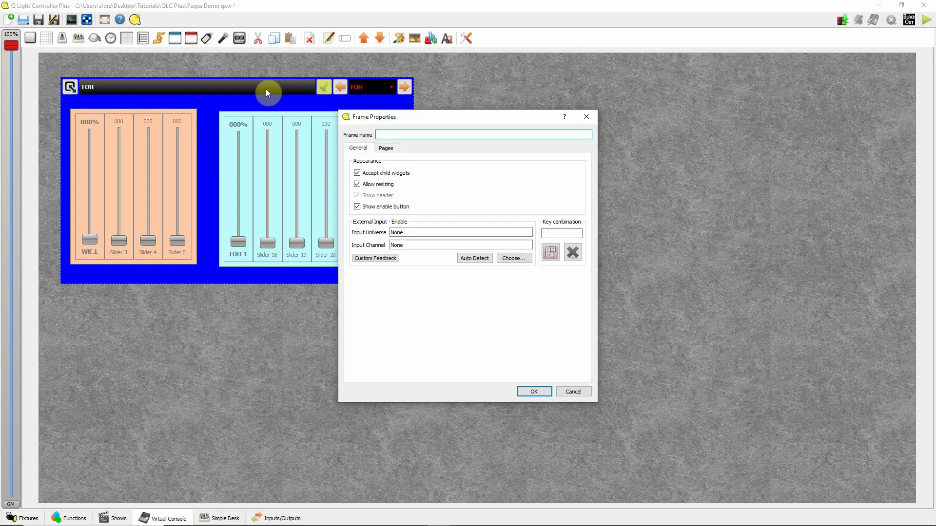
click(582, 389)
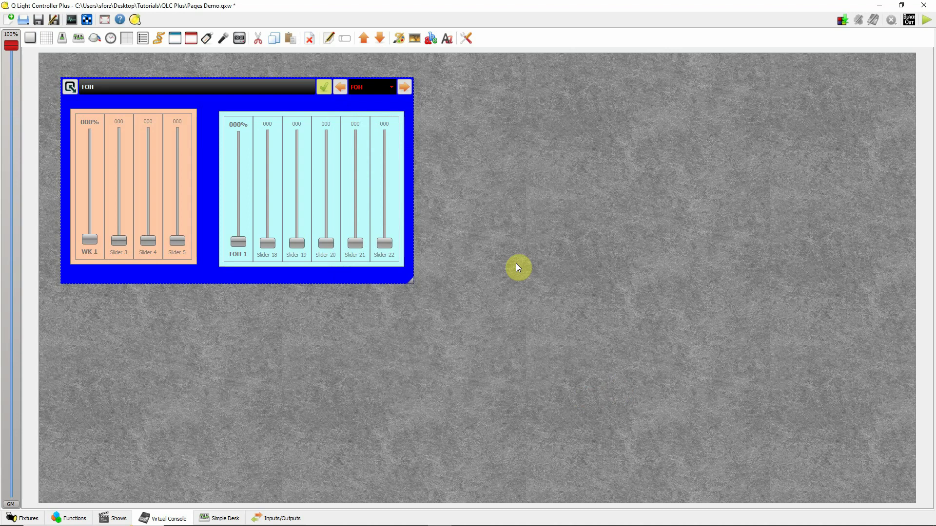
right_click(241, 84)
click(280, 138)
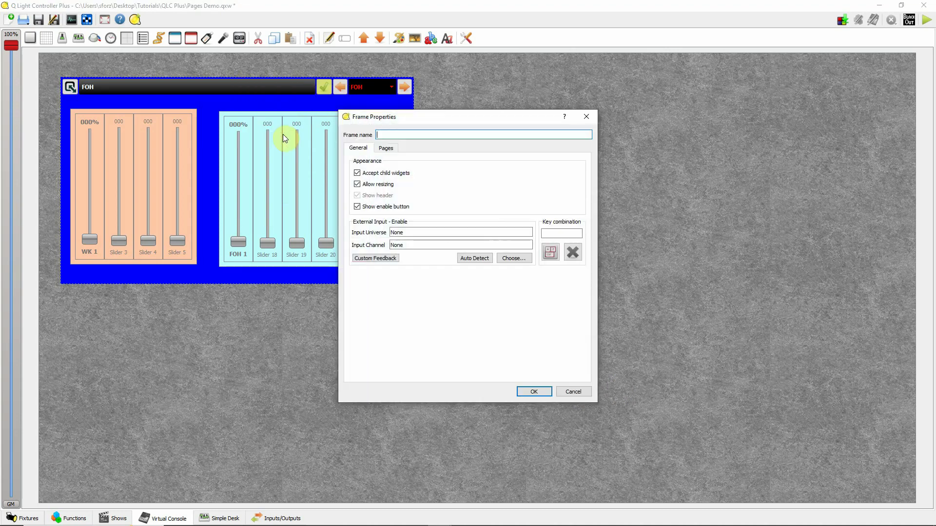
click(357, 185)
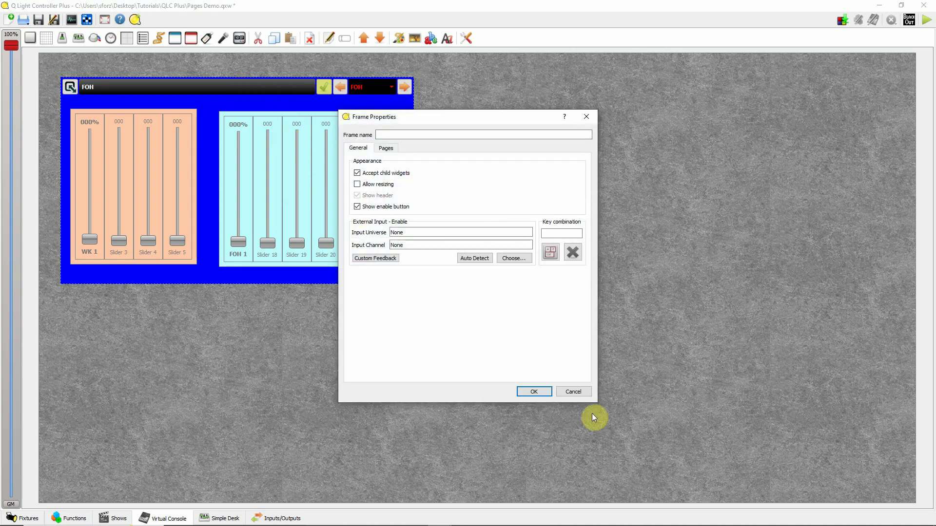
click(529, 395)
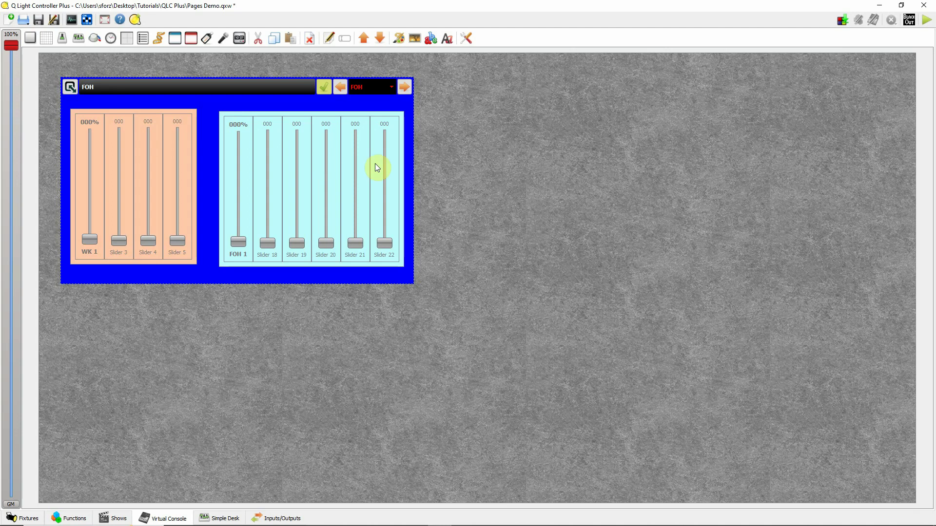
click(404, 89)
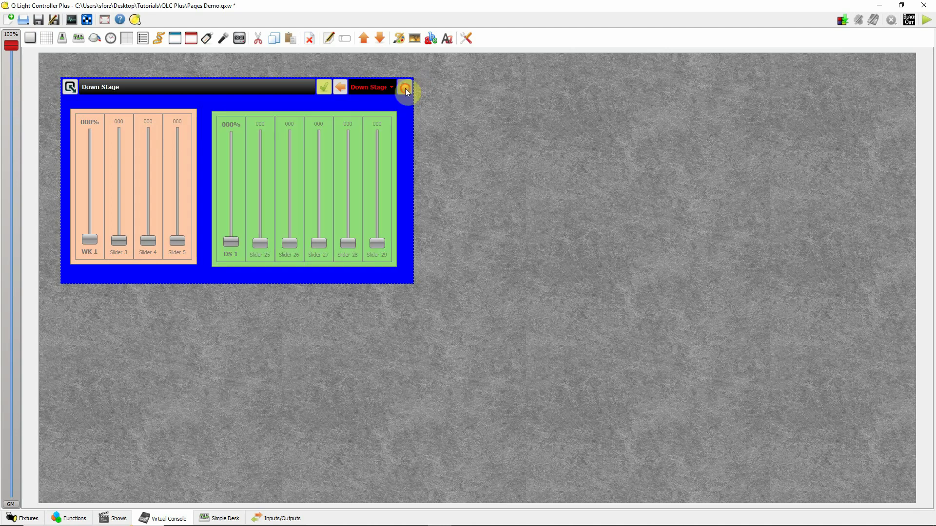
click(405, 89)
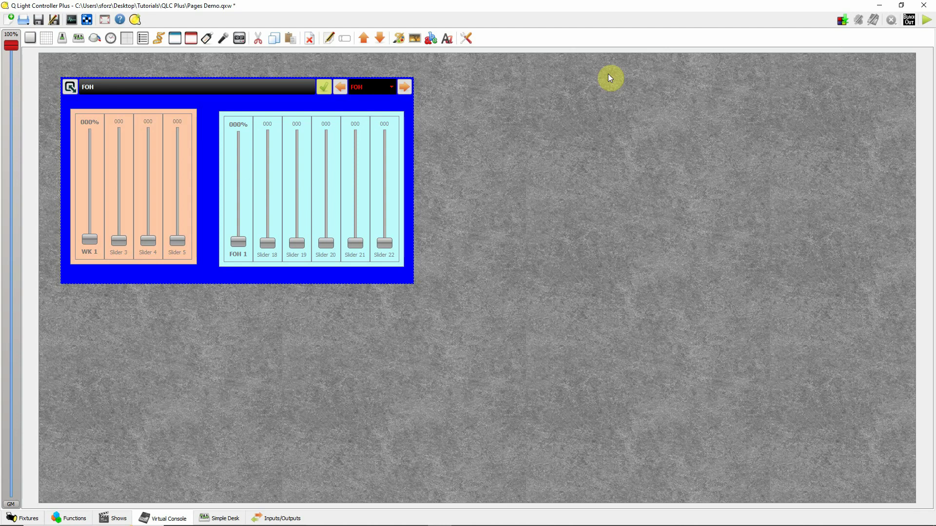
Switch to operate mode and open the Fixture Monitor, placing it beside the multipage frame
click(926, 20)
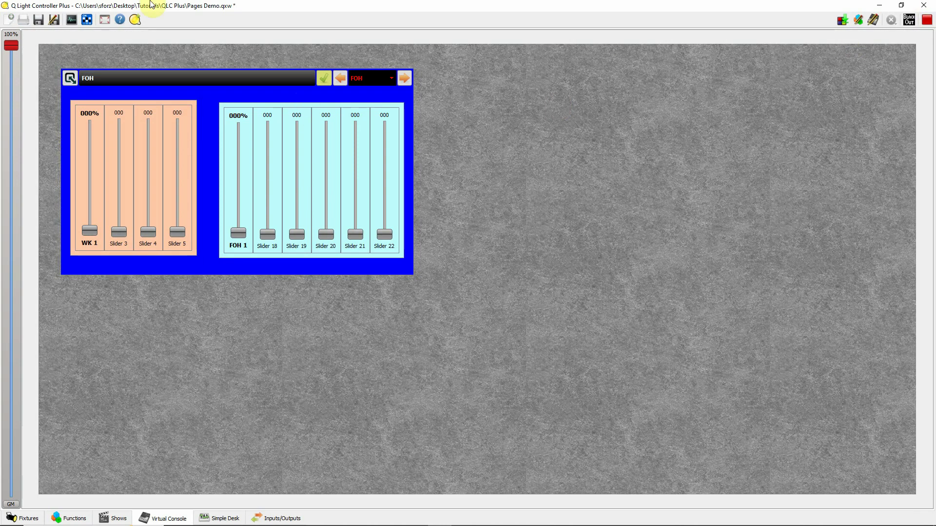
click(71, 20)
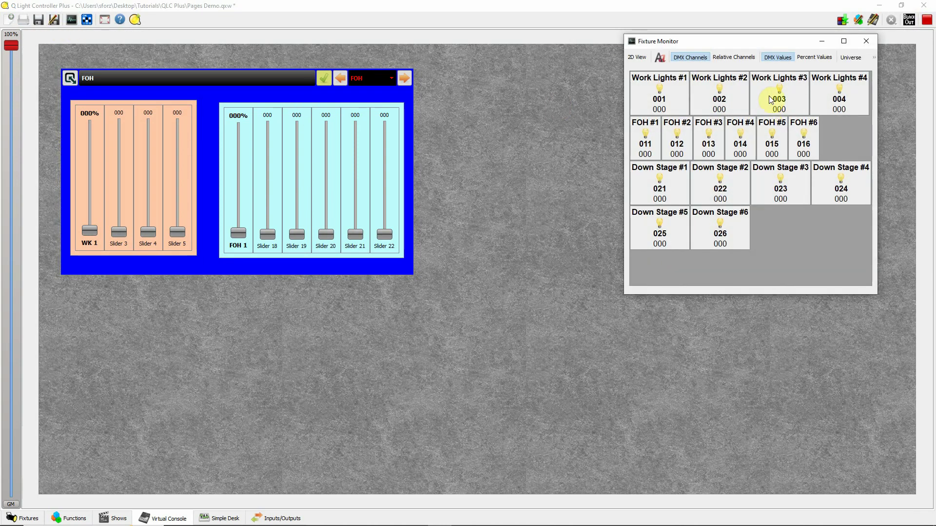
drag(744, 41, 639, 85)
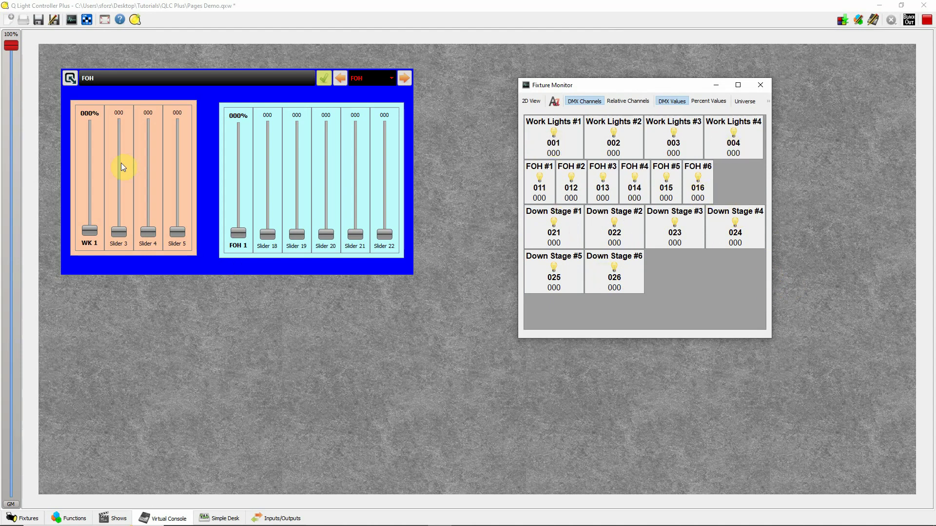
Test the WK 1 and FOH 1 sliders on the FOH page and the DS 1 slider on the Down Stage page
mouse_move(91, 238)
mouse_down()
mouse_move(119, 164)
mouse_move(119, 186)
mouse_move(121, 174)
mouse_move(86, 240)
mouse_up()
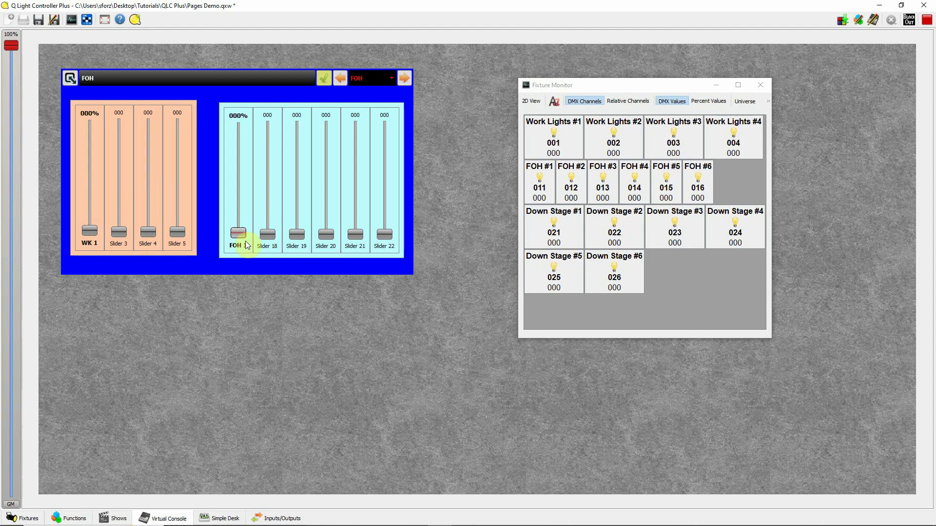
mouse_move(239, 233)
mouse_down()
mouse_move(260, 154)
mouse_move(268, 188)
mouse_move(267, 170)
mouse_move(241, 178)
mouse_move(238, 241)
mouse_up()
click(405, 78)
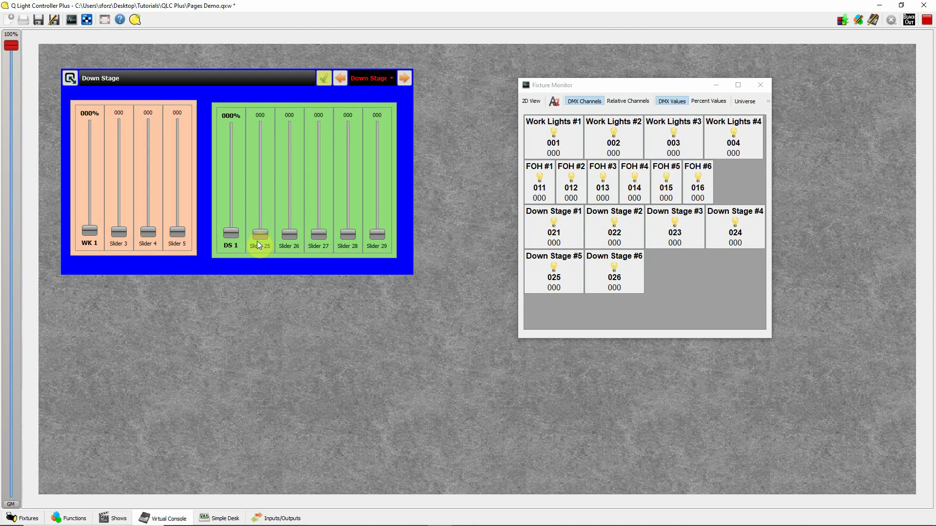
mouse_move(232, 237)
mouse_down()
mouse_move(241, 169)
mouse_move(231, 233)
mouse_up()
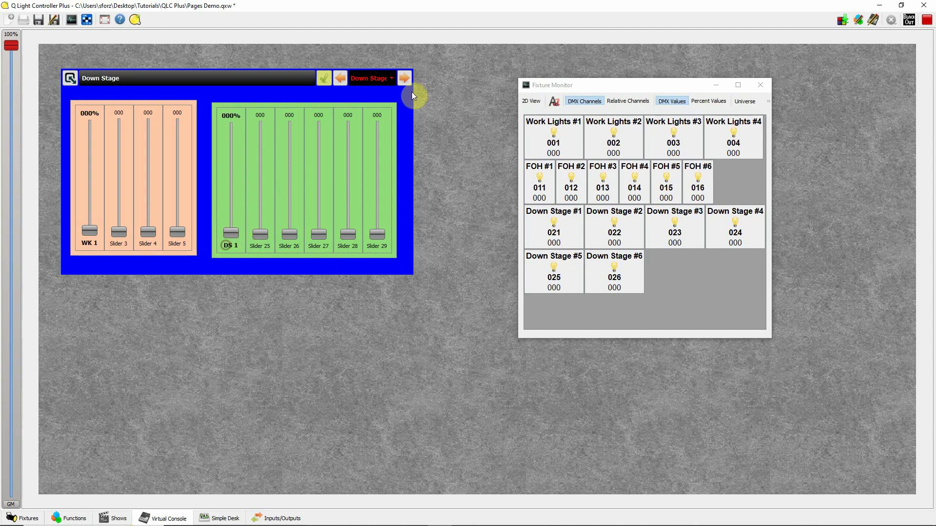
Test the WK Full and FOH Full buttons on the Buttons page against the Fixture Monitor's DMX values
click(405, 79)
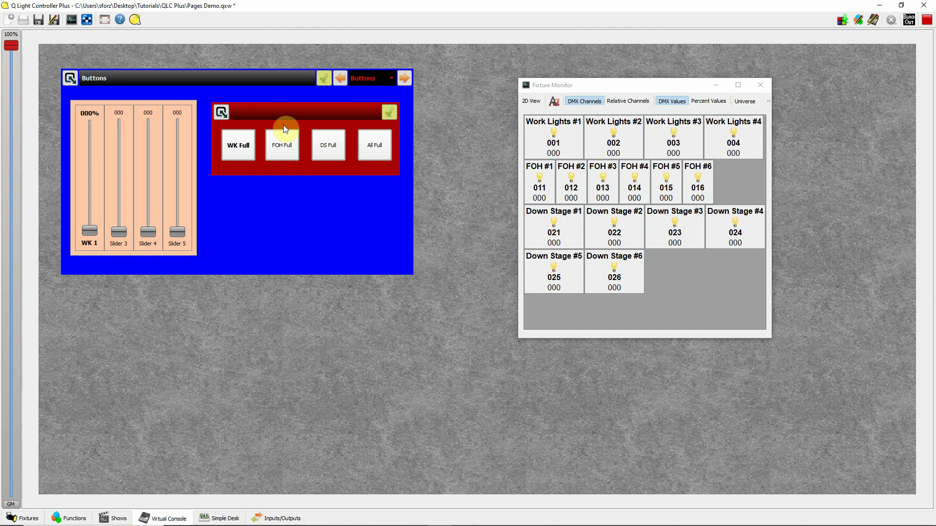
click(240, 153)
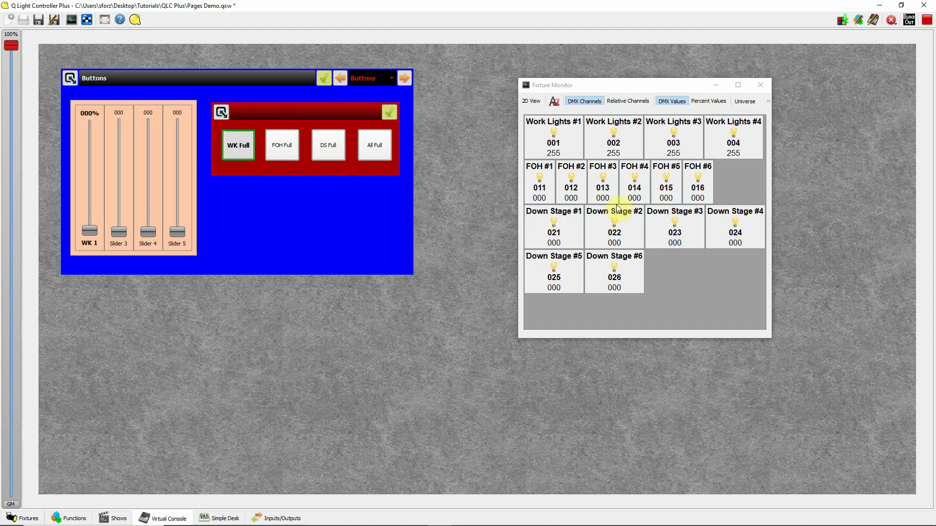
click(320, 194)
click(283, 151)
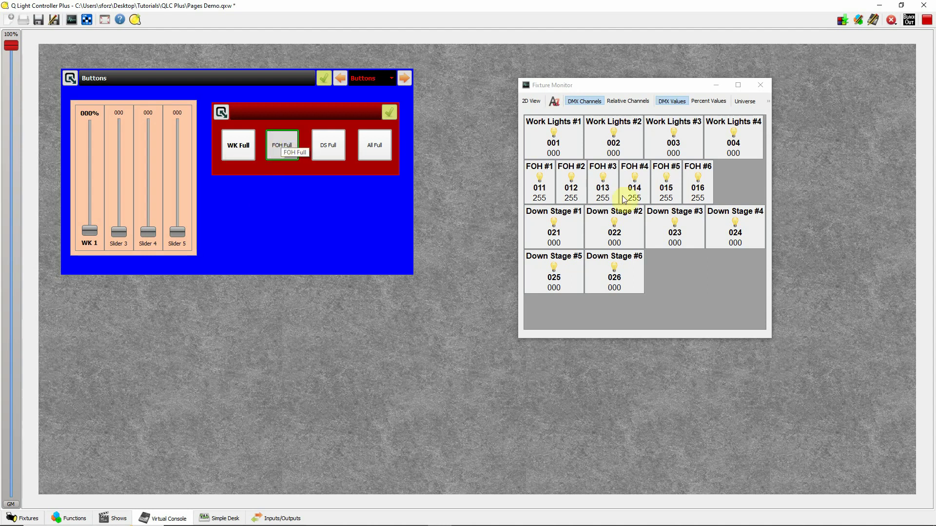
Test the solo frame on the Buttons page by activating DS Full and All Full, cycling through all four scene buttons, and ending on WK Full
click(334, 147)
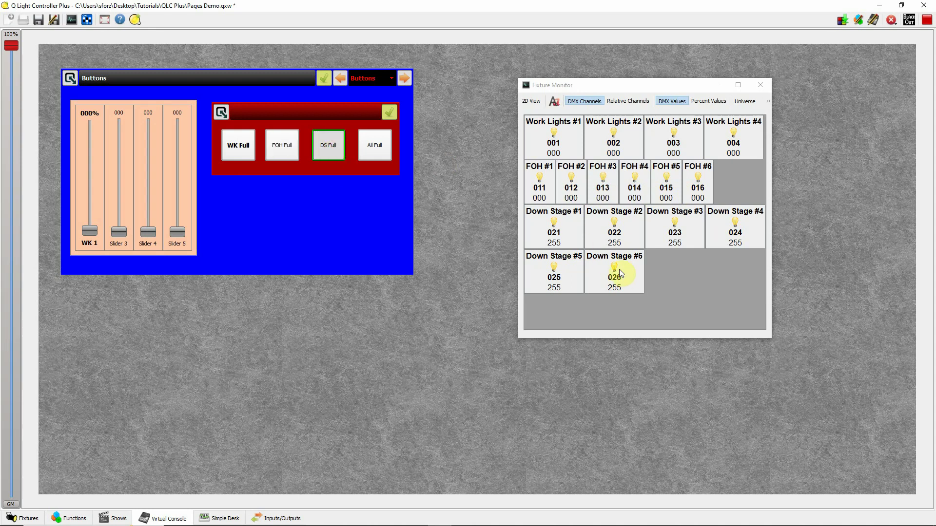
click(377, 151)
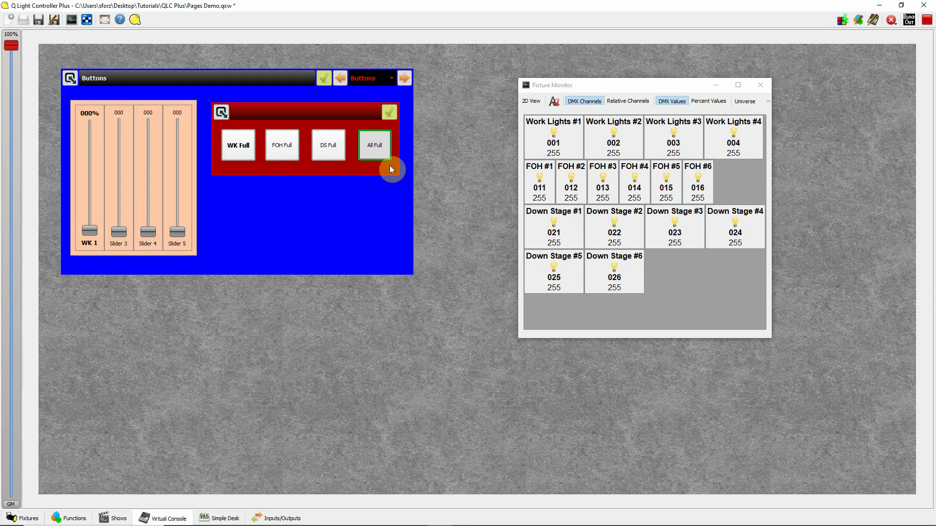
click(244, 147)
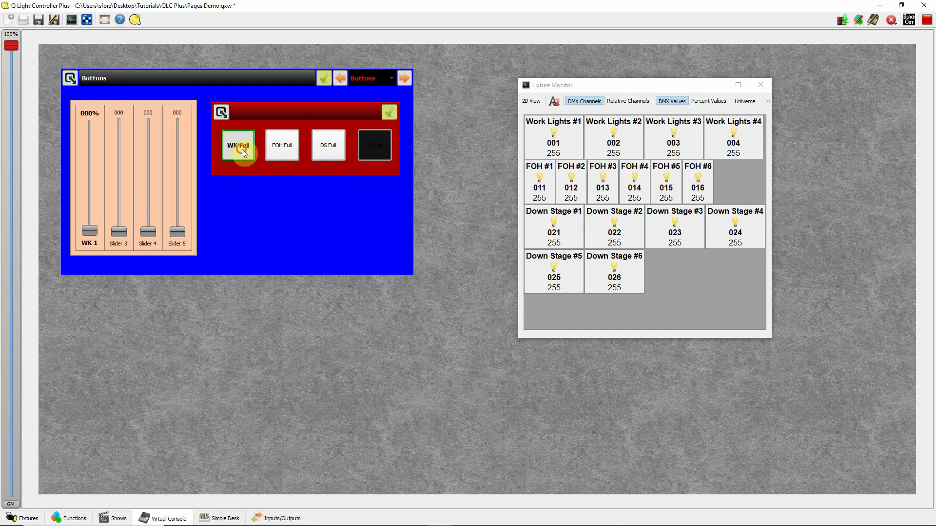
click(282, 151)
click(325, 149)
click(388, 152)
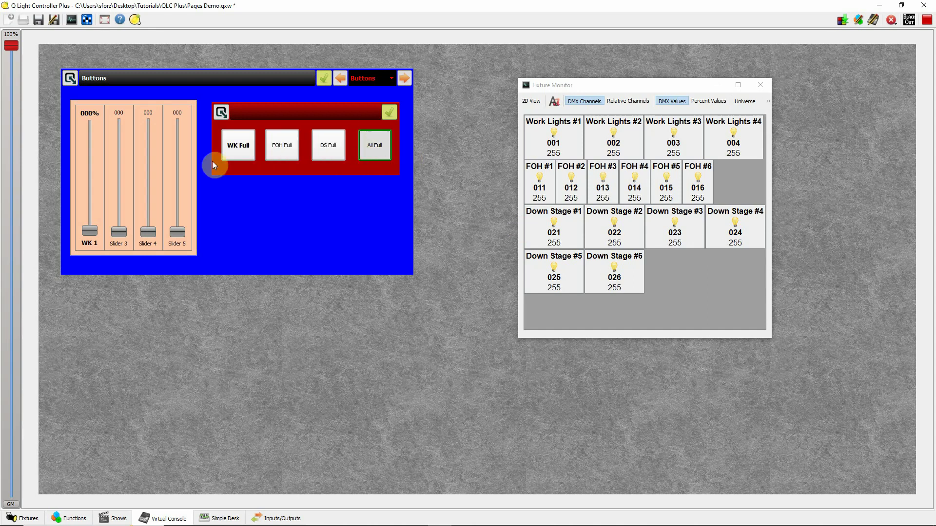
click(238, 149)
Review the channel group levels of the All Full, DS Full, FOH Full and Work Lights Full scenes among the functions
click(68, 518)
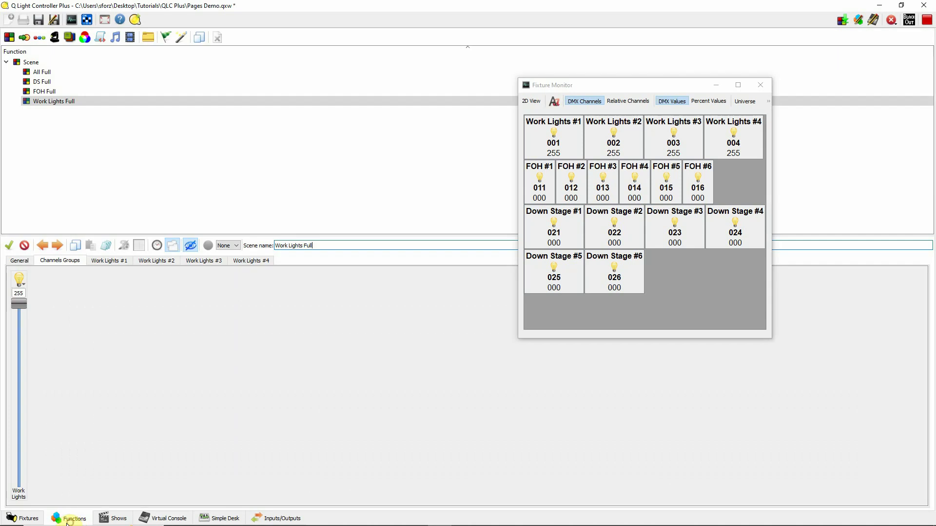
click(62, 72)
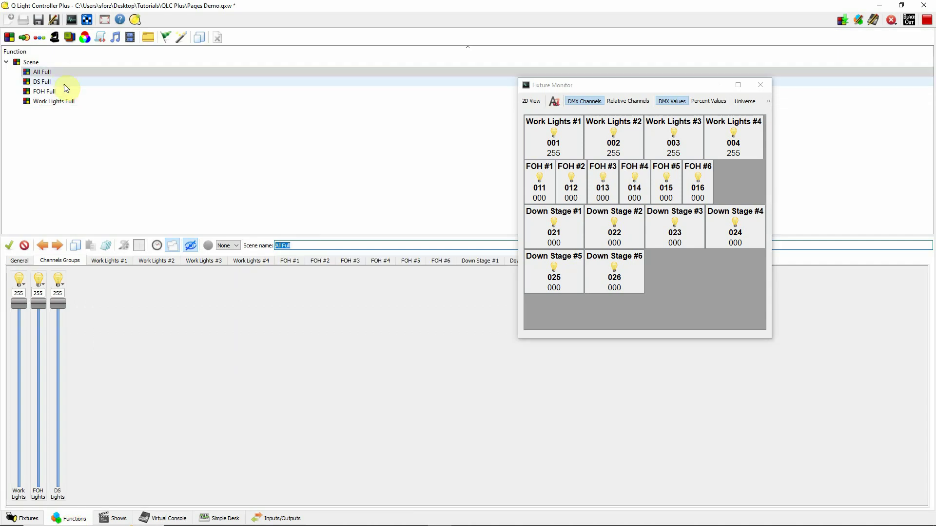
click(63, 81)
click(65, 92)
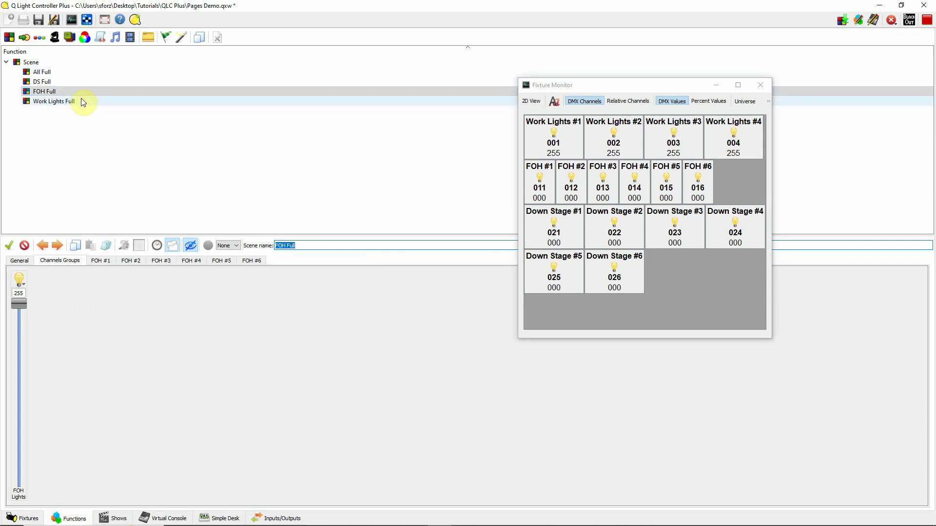
click(81, 101)
Set the All Full scene's fade-in time to 2 s and increase its fade-out time
click(62, 74)
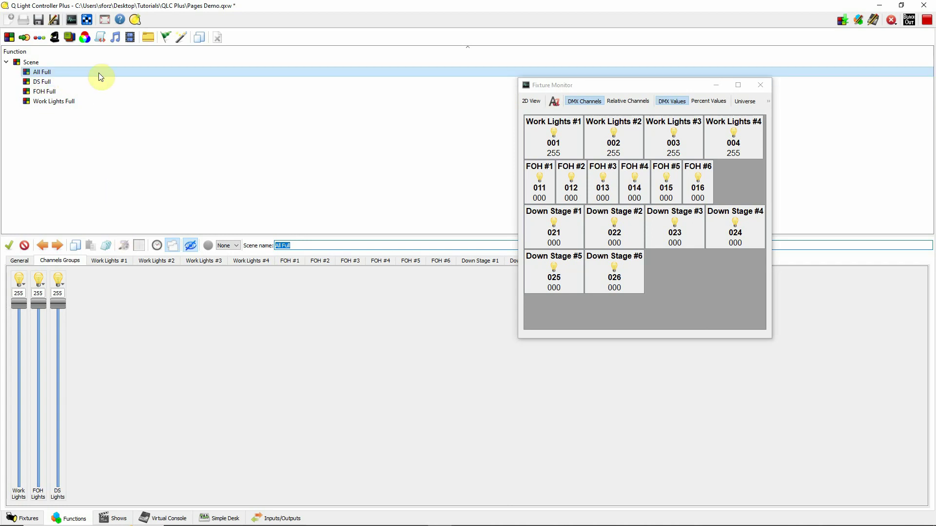
click(156, 245)
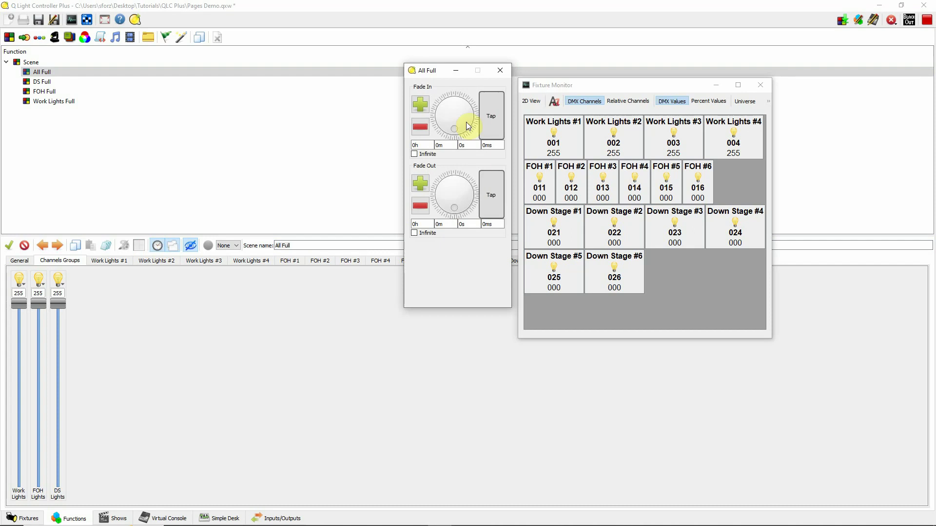
click(420, 104)
click(420, 104)
click(420, 184)
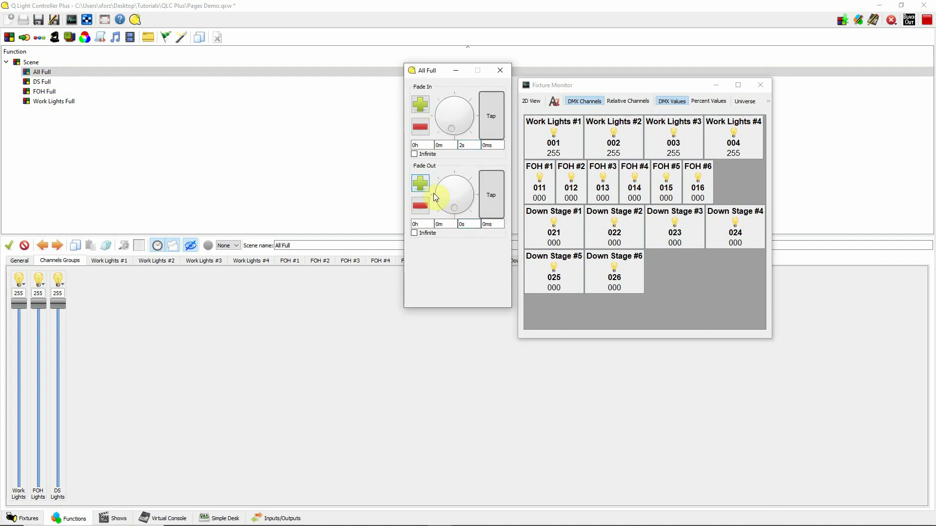
click(420, 183)
click(500, 71)
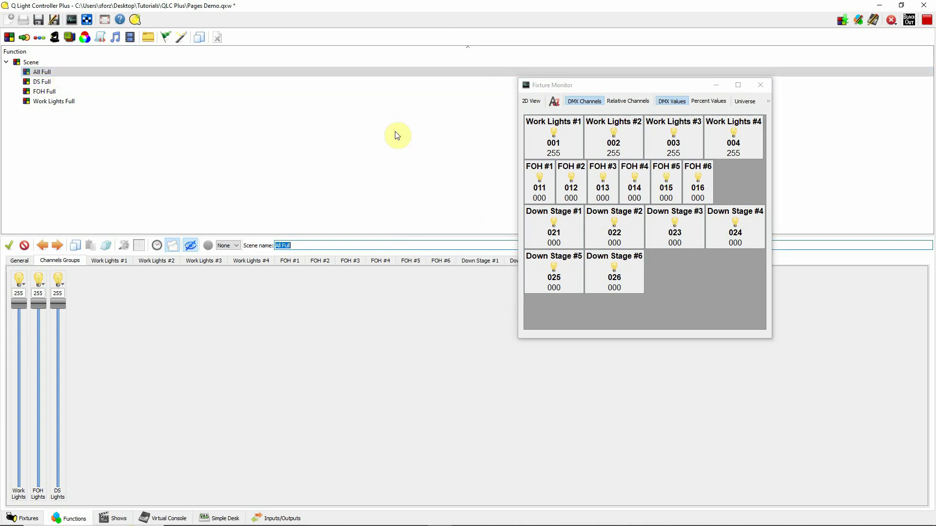
Return to the Virtual Console, turn off WK Full and test the All Full button's fade against the Fixture Monitor's DMX values
click(156, 521)
click(270, 222)
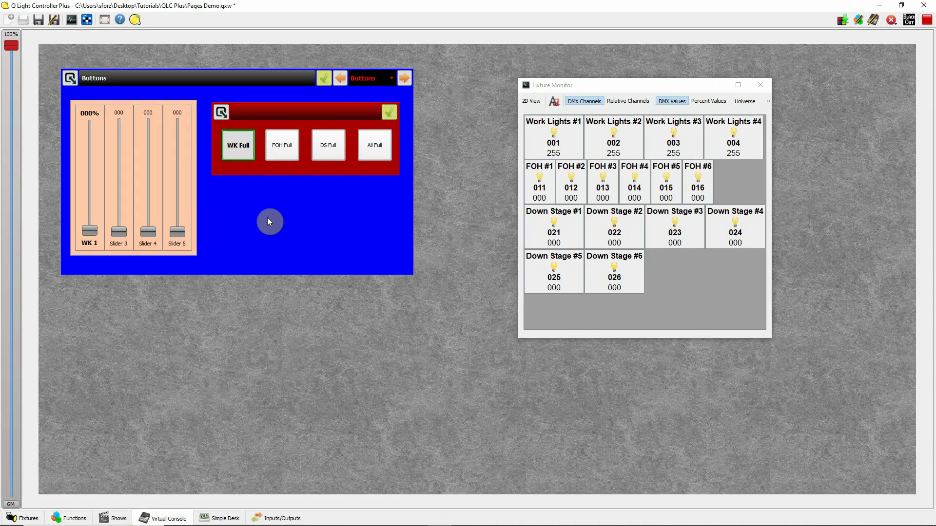
click(240, 151)
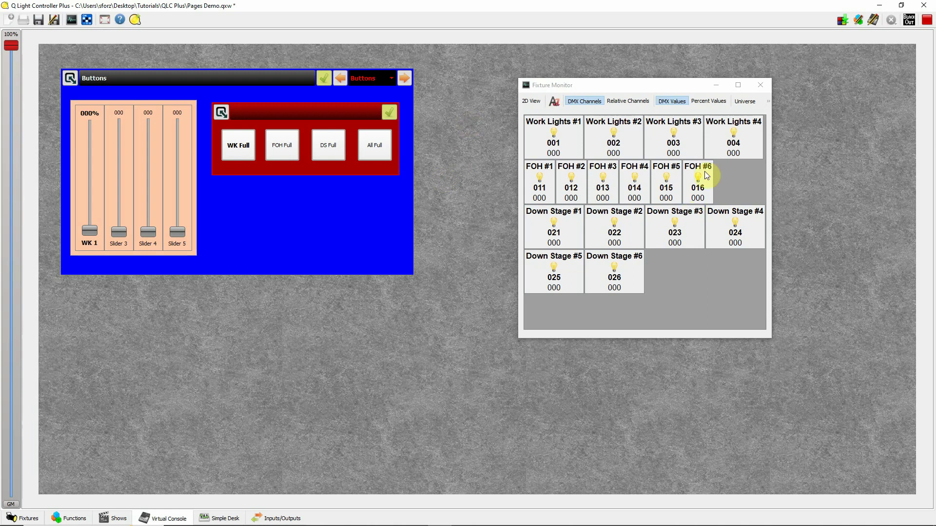
click(375, 147)
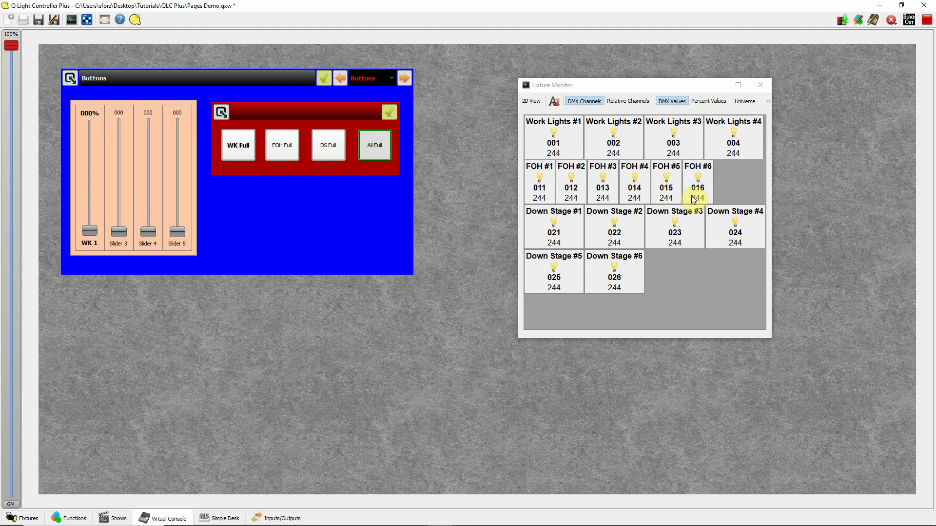
click(355, 226)
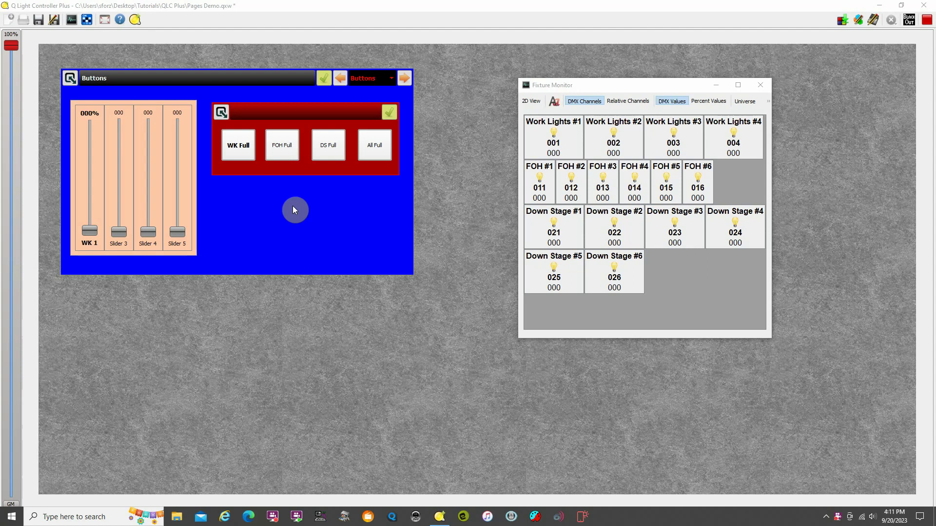
On the FOH page, raise FOH 1 to about 52% and sliders 18–20 to about 71, 176 and 95, and page to Down Stage and back
click(413, 267)
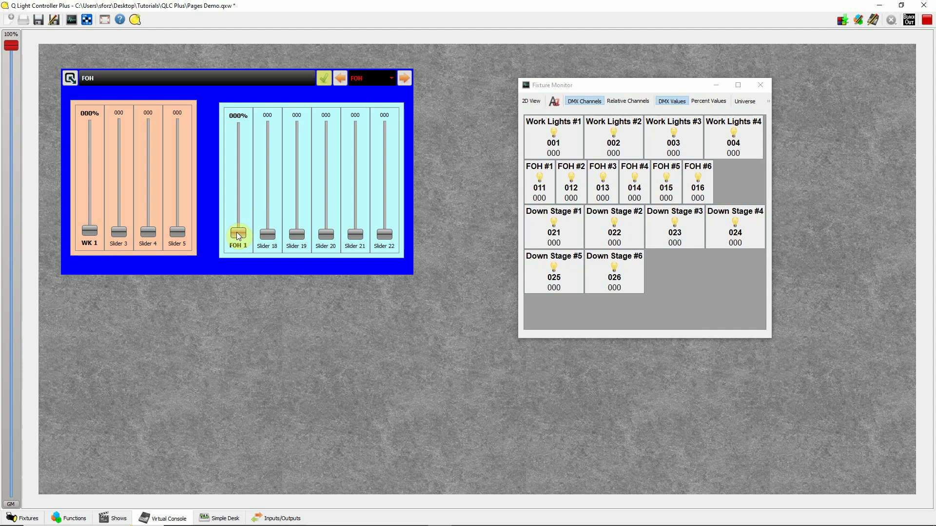
click(402, 80)
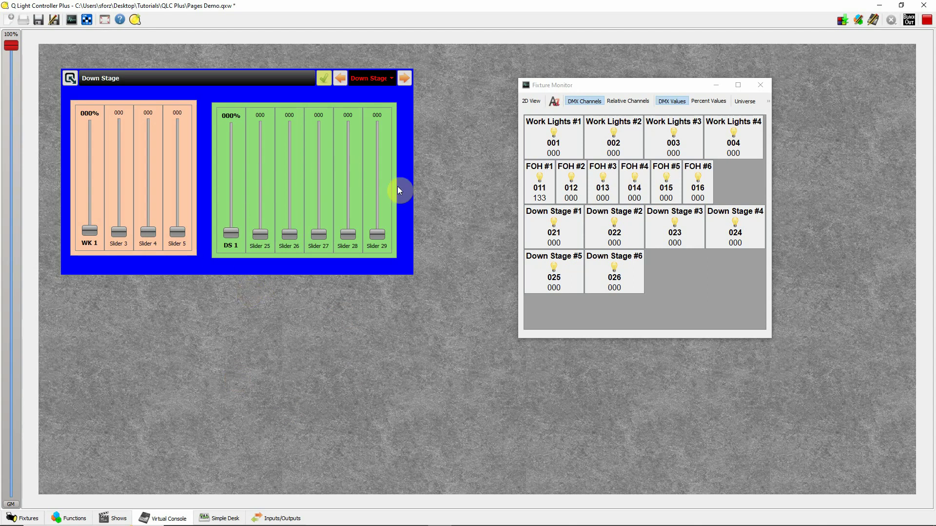
click(340, 78)
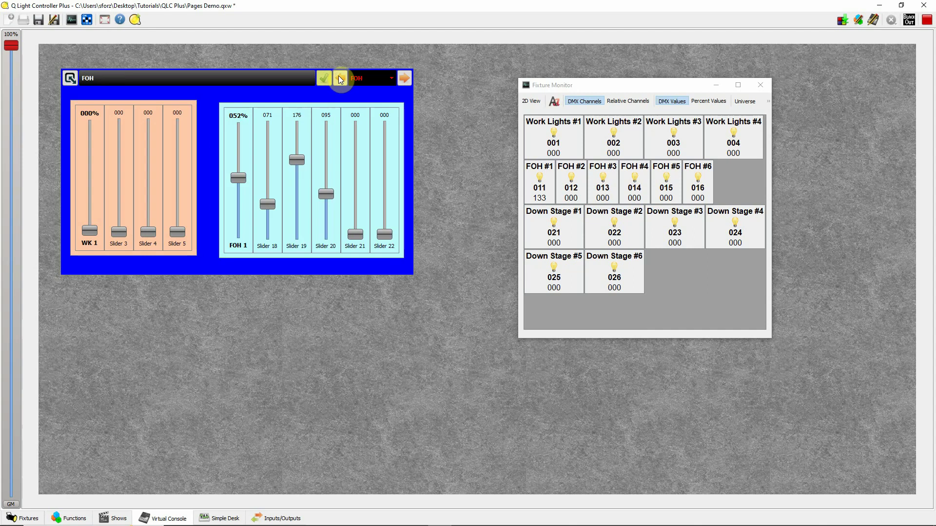